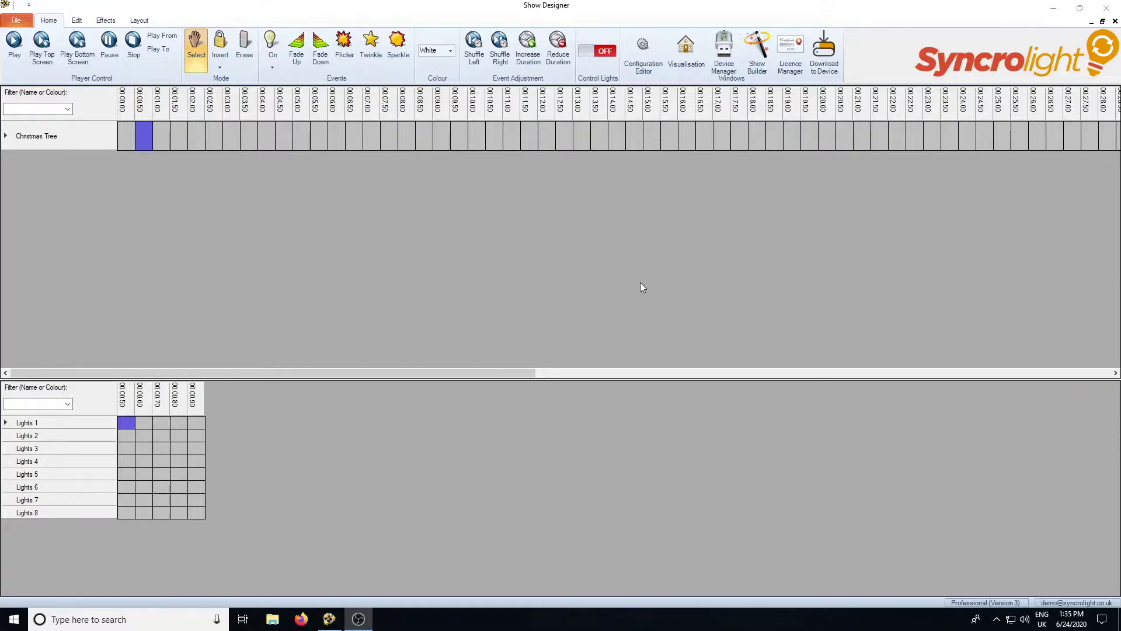
Open the Configuration Editor and inspect the existing SyncroLight network Net 1
{"action": "left_click", "coordinate": [644, 55]}
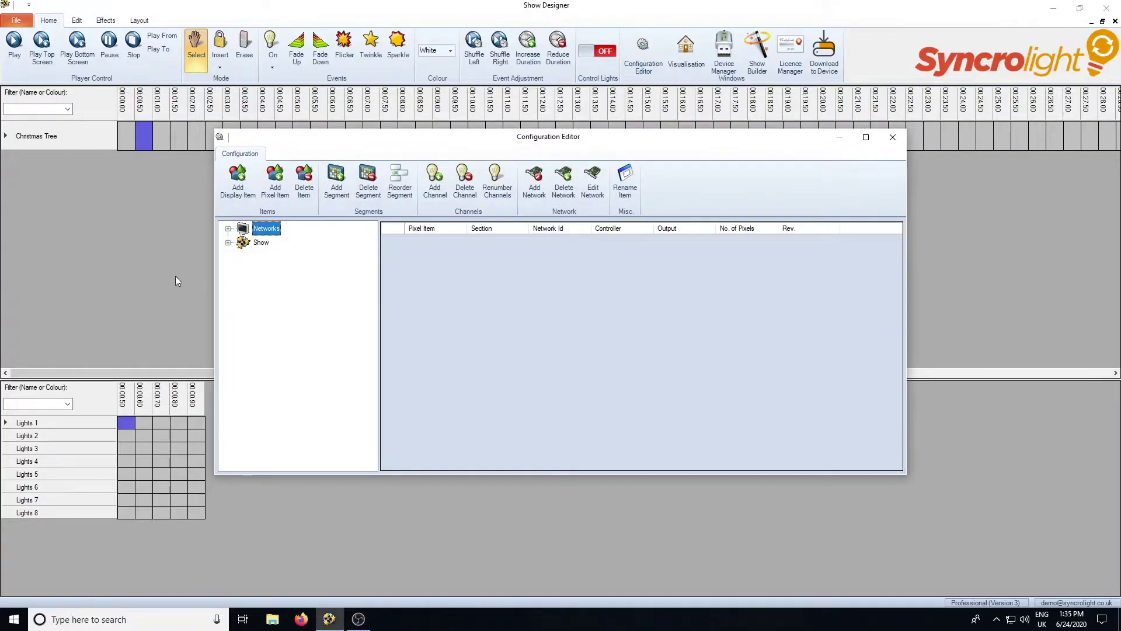
{"action": "left_click", "coordinate": [228, 228]}
{"action": "left_click", "coordinate": [244, 242]}
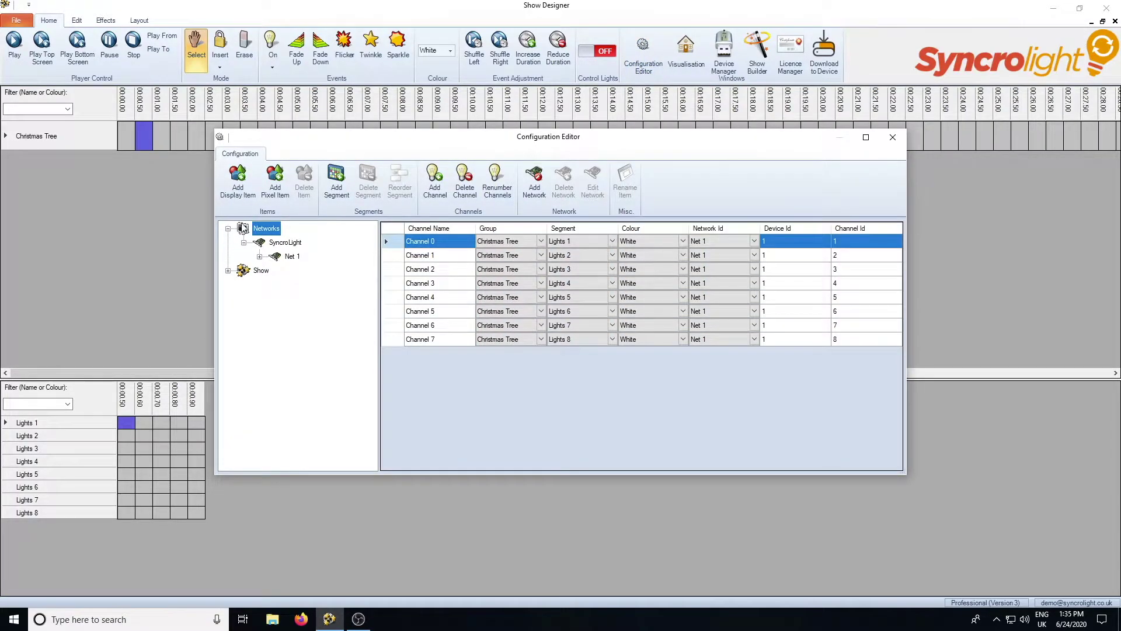
{"action": "left_click", "coordinate": [289, 258]}
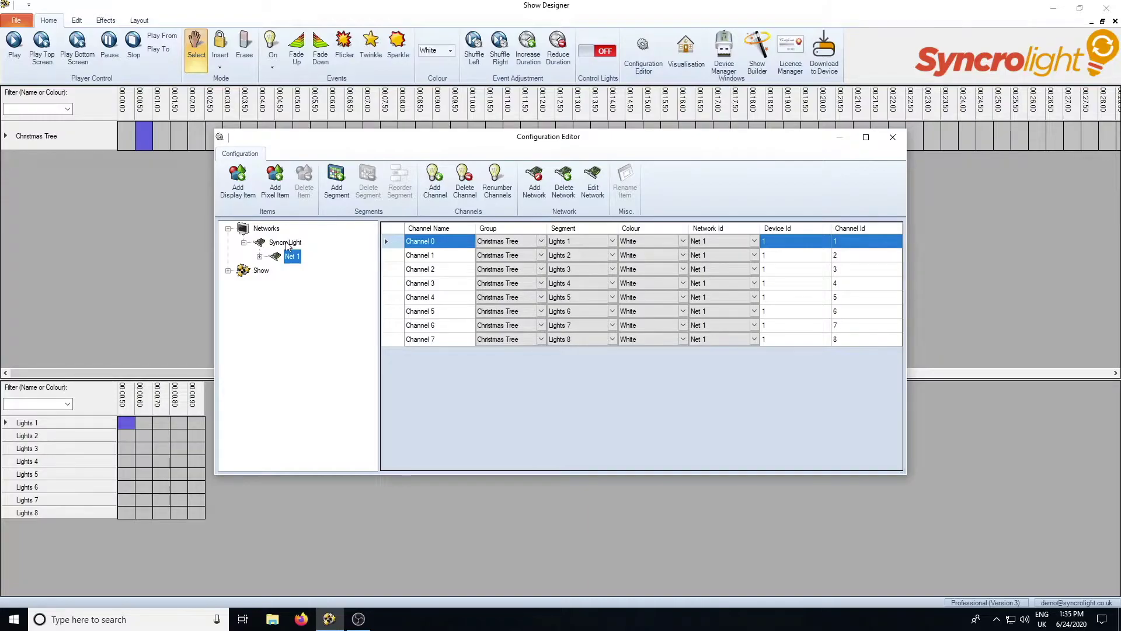
Add a network of type SyncroLight (Ethernet) with the network id Net 2
{"action": "left_click", "coordinate": [538, 190]}
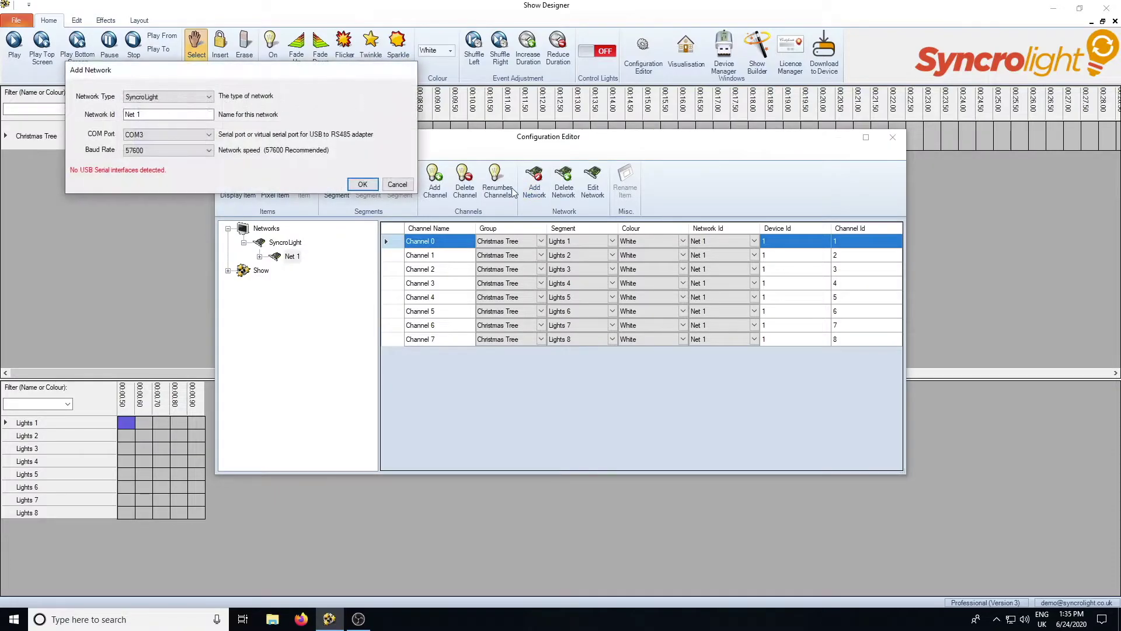
{"action": "left_click", "coordinate": [169, 96]}
{"action": "left_click", "coordinate": [154, 115]}
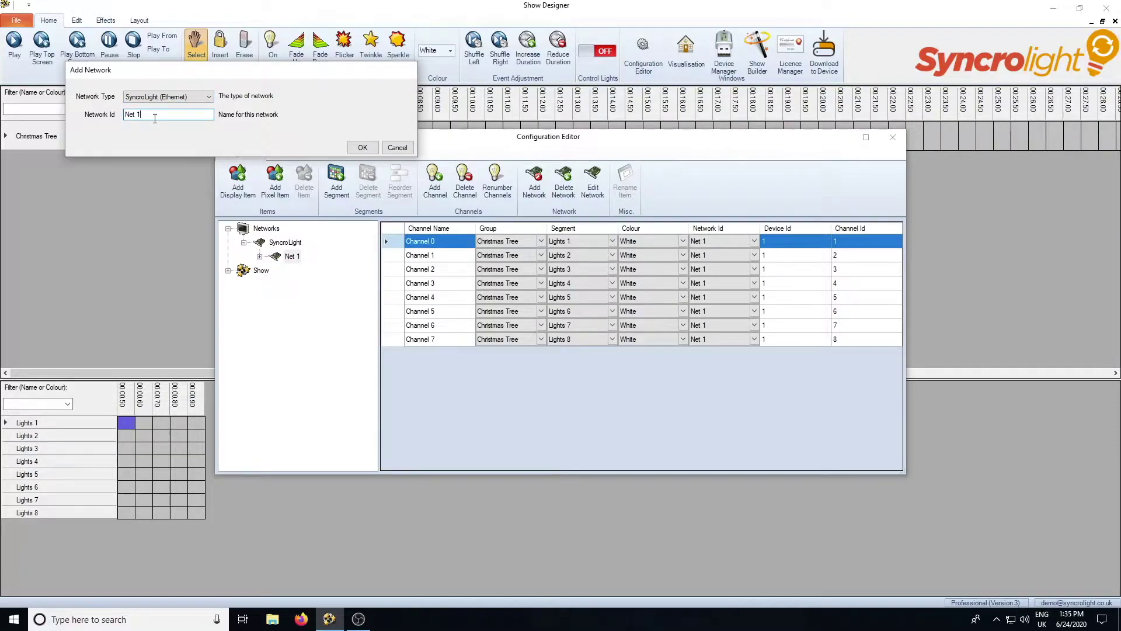
{"action": "key", "text": "BackSpace"}
{"action": "type", "text": "2"}
{"action": "left_click", "coordinate": [360, 148]}
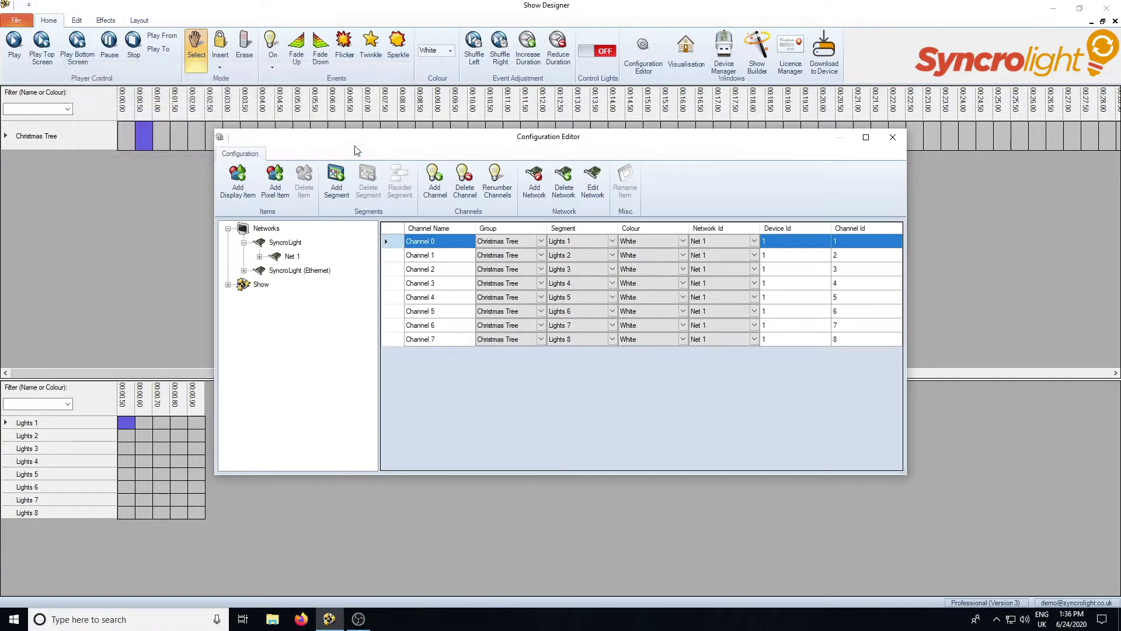
Inspect the new network under SyncroLight (Ethernet) and close the Configuration Editor
{"action": "left_click", "coordinate": [244, 271]}
{"action": "left_click", "coordinate": [292, 292]}
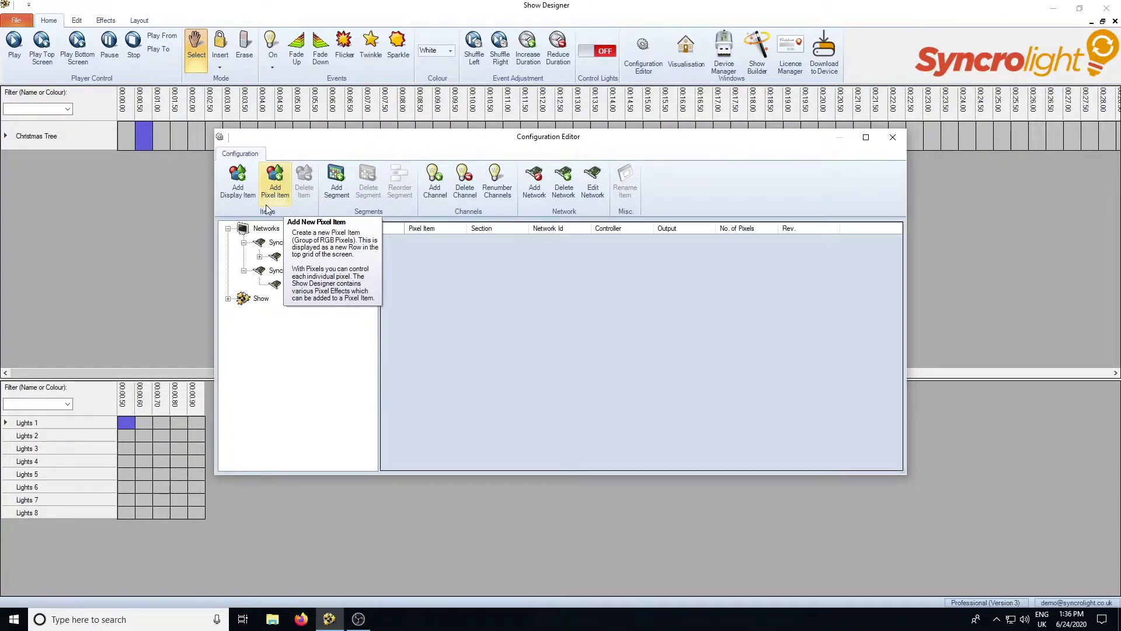
{"action": "left_click", "coordinate": [892, 136]}
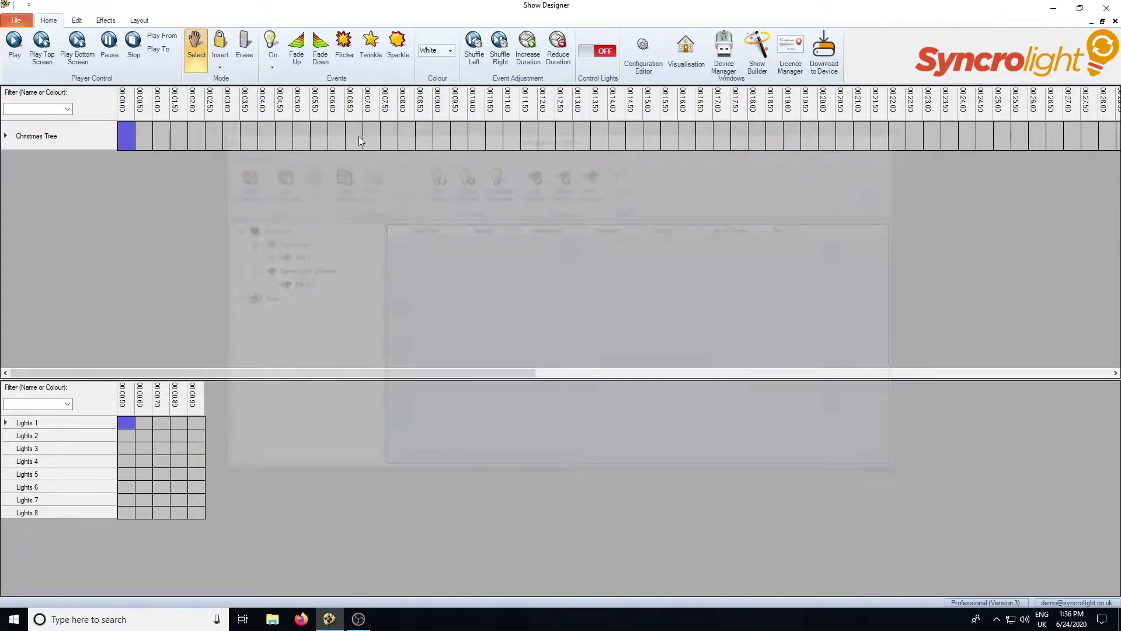
Start a new pixel item named "string" with the Pixel String layout and set its number of pixels to 50
{"action": "right_click", "coordinate": [68, 138]}
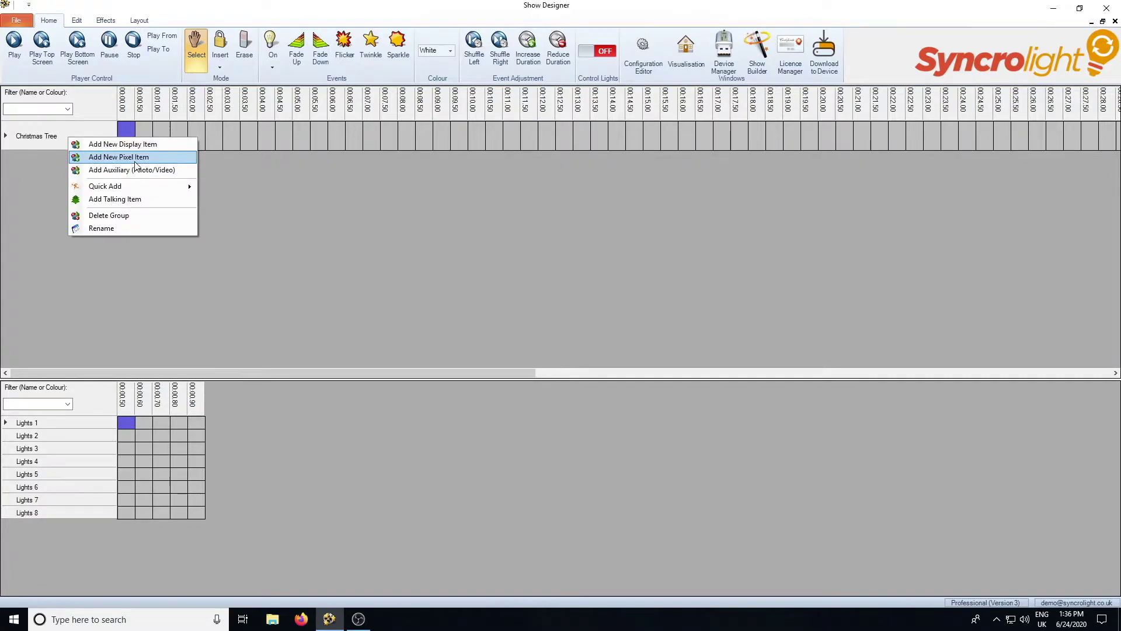
{"action": "left_click", "coordinate": [320, 190]}
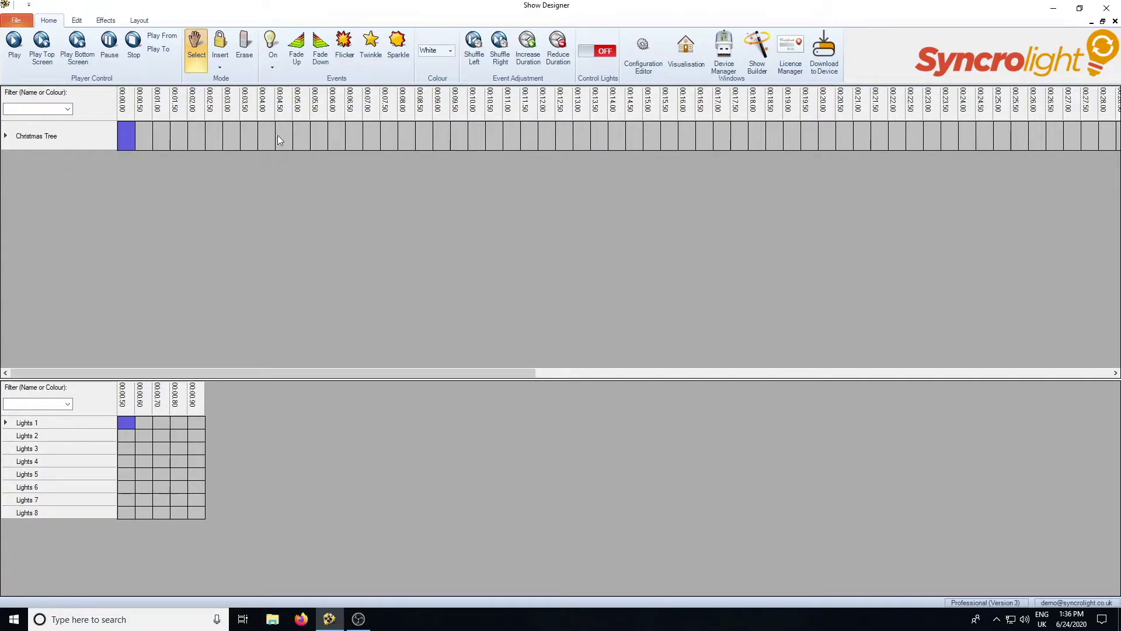
{"action": "left_click", "coordinate": [78, 21]}
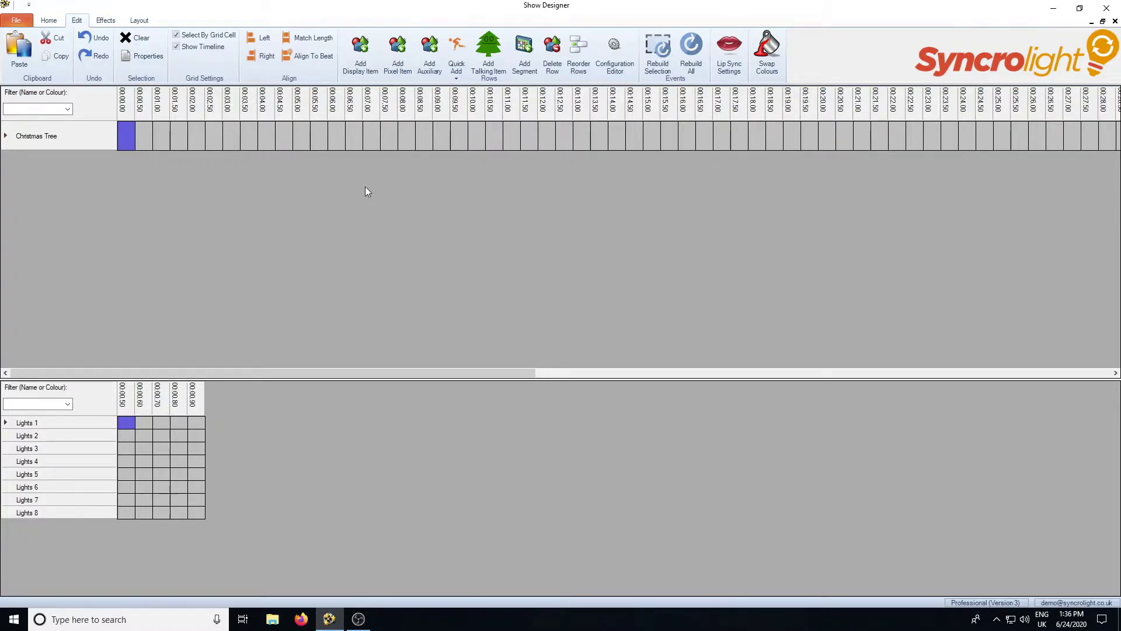
{"action": "left_click", "coordinate": [402, 60]}
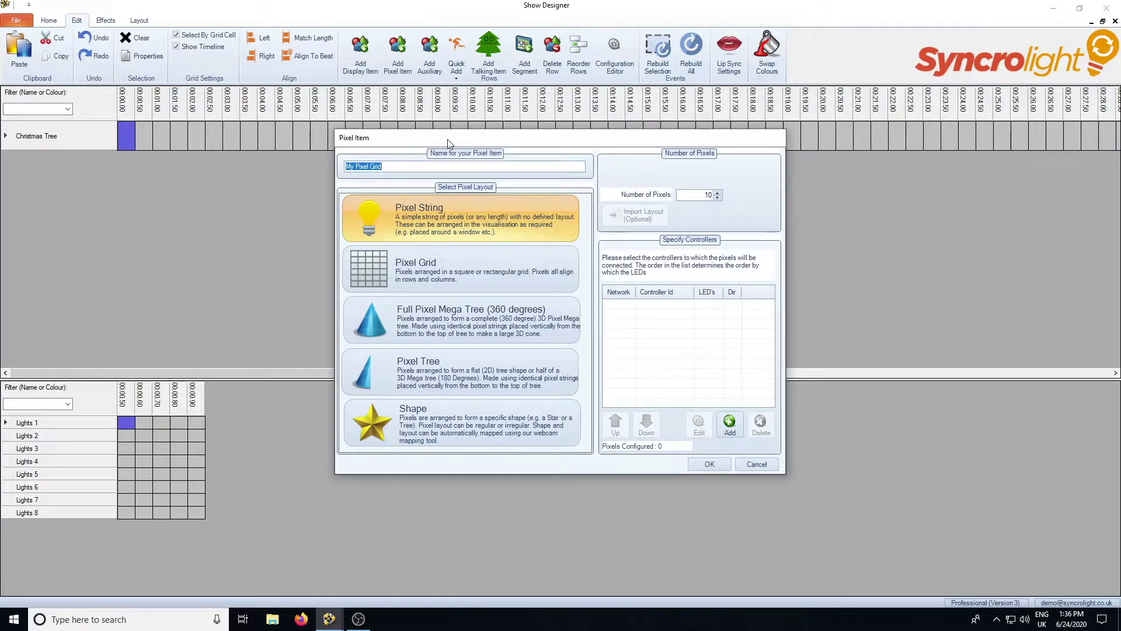
{"action": "left_click_drag", "start_coordinate": [448, 140], "coordinate": [426, 140]}
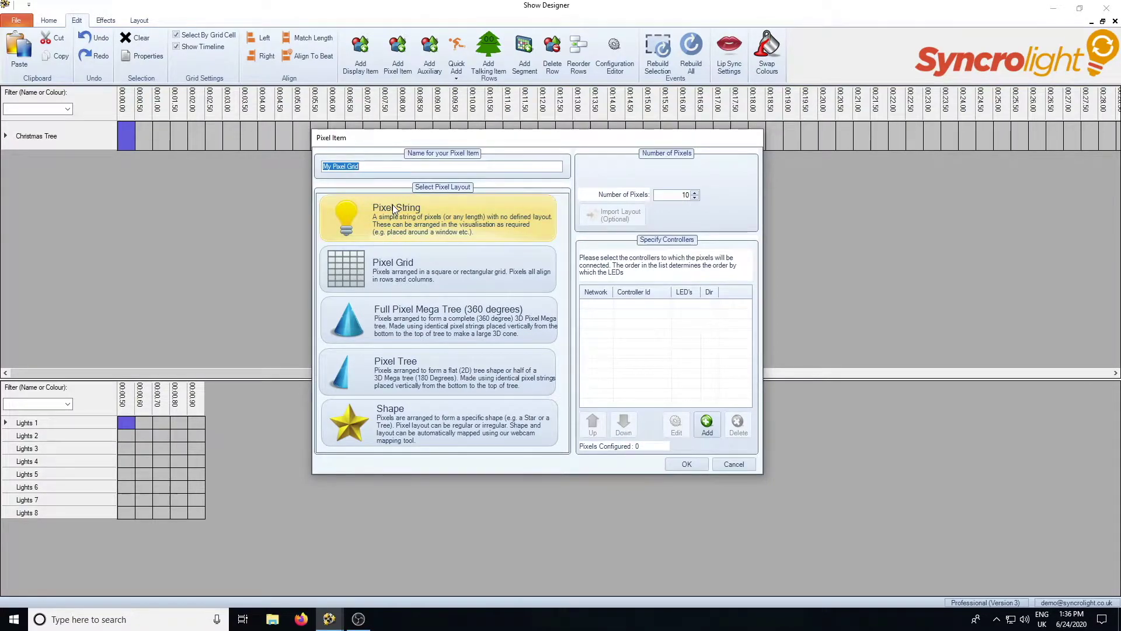
{"action": "left_click", "coordinate": [377, 166]}
{"action": "left_click_drag", "start_coordinate": [376, 167], "coordinate": [319, 170]}
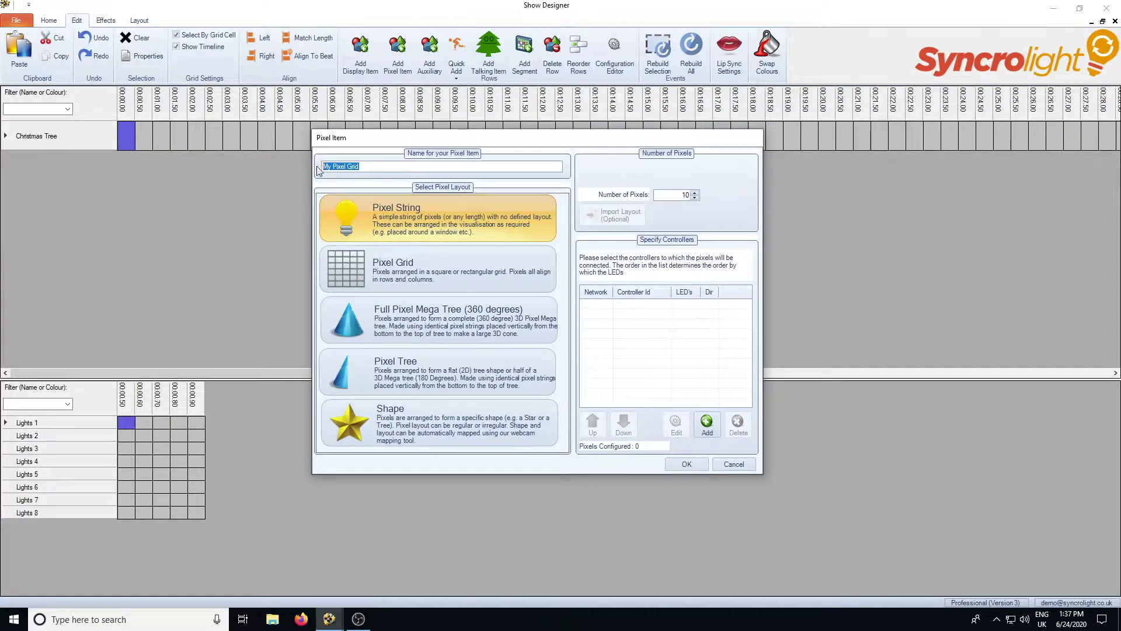
{"action": "type", "text": "string"}
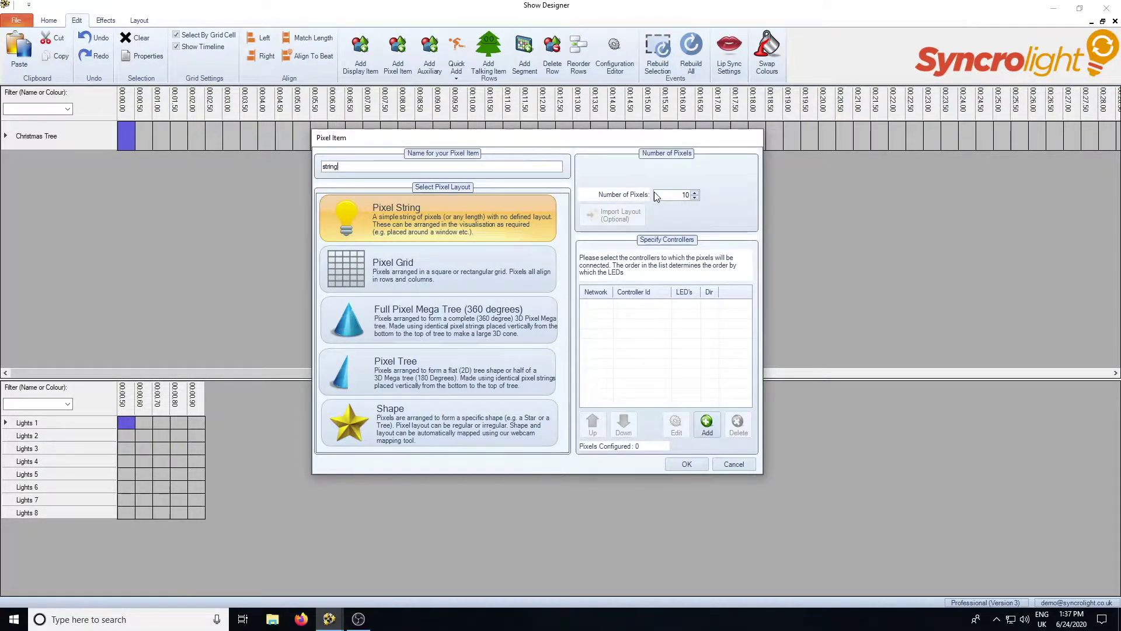
{"action": "double_click", "coordinate": [682, 197]}
Add a controller to the pixel item on Net 2 with IP address 192.168.168.130, output 1 and 50 LEDs
{"action": "left_click", "coordinate": [707, 430]}
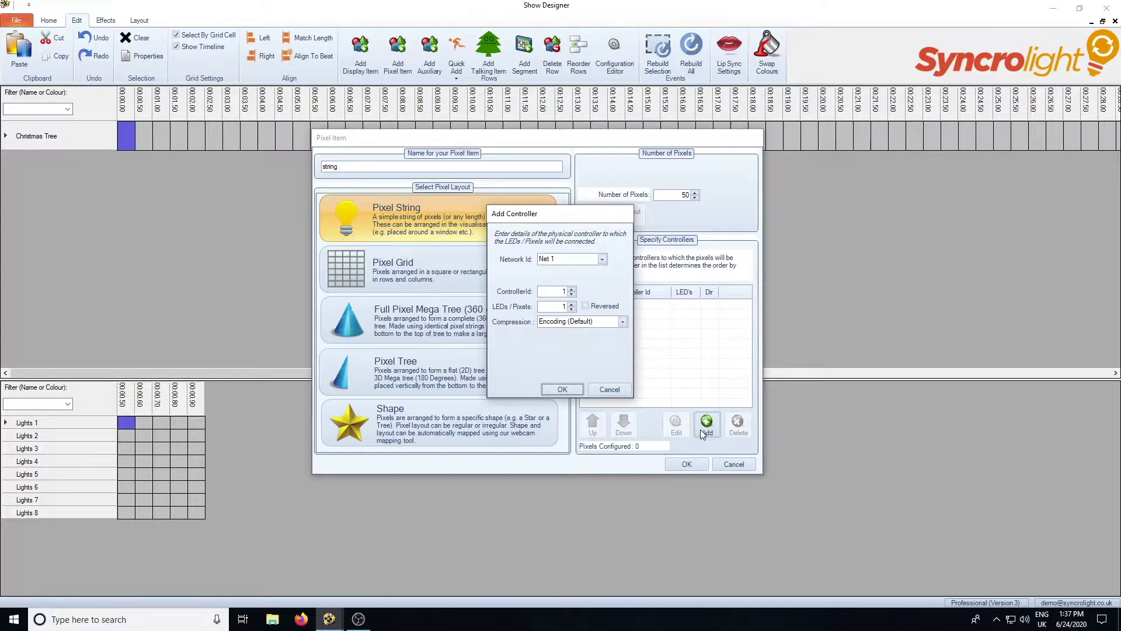
{"action": "left_click", "coordinate": [602, 259]}
{"action": "left_click", "coordinate": [566, 275]}
{"action": "left_click", "coordinate": [599, 275]}
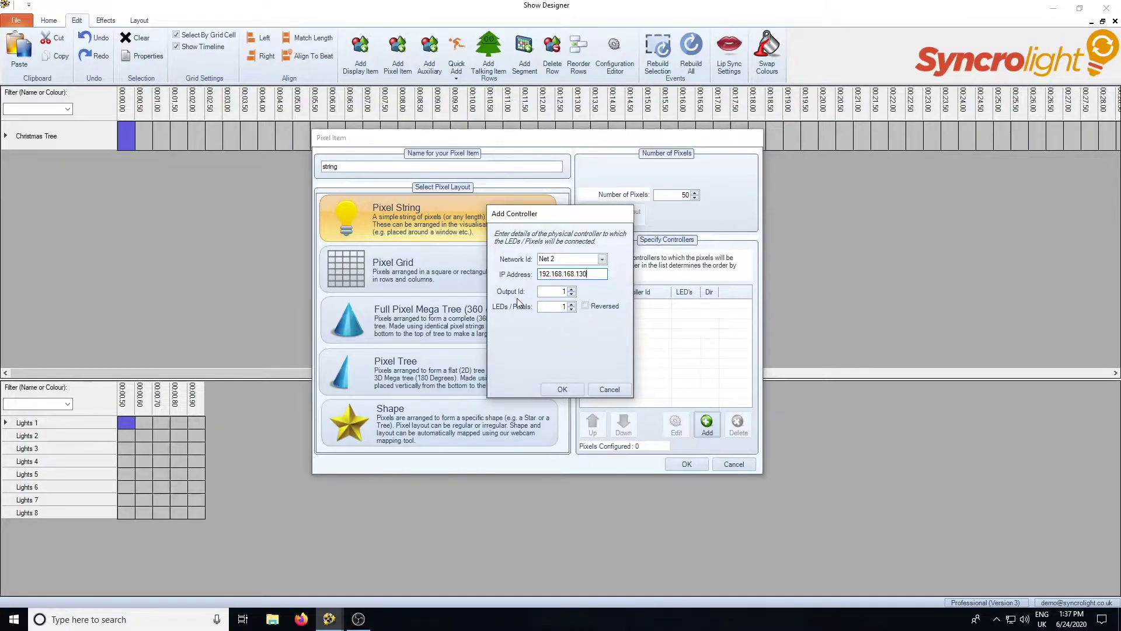
{"action": "double_click", "coordinate": [555, 308]}
{"action": "type", "text": "50"}
{"action": "left_click", "coordinate": [562, 389]}
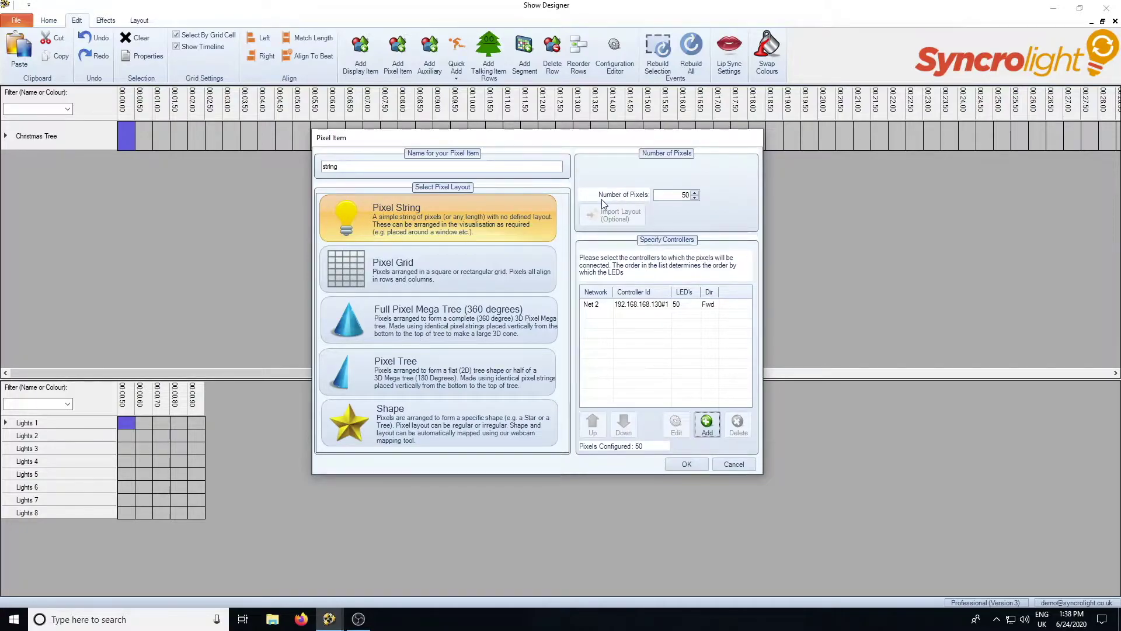
Create the pixel string, review its wiring from the first to the last pixel and accept the layout
{"action": "left_click", "coordinate": [687, 463]}
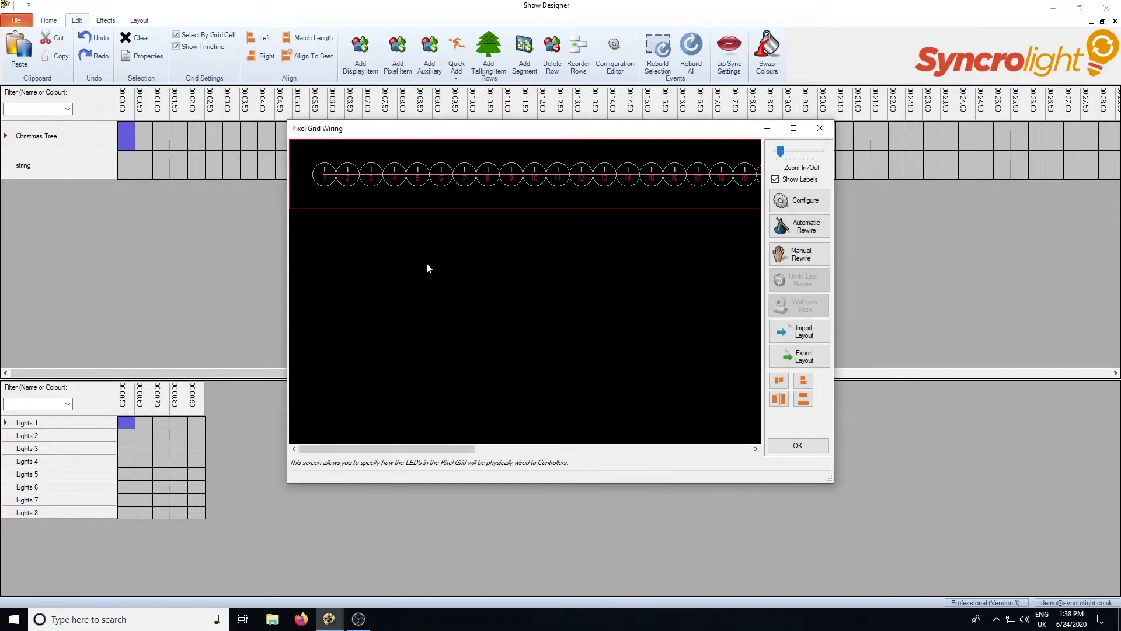
{"action": "left_click_drag", "start_coordinate": [362, 456], "coordinate": [324, 466]}
{"action": "left_click_drag", "start_coordinate": [350, 450], "coordinate": [628, 441]}
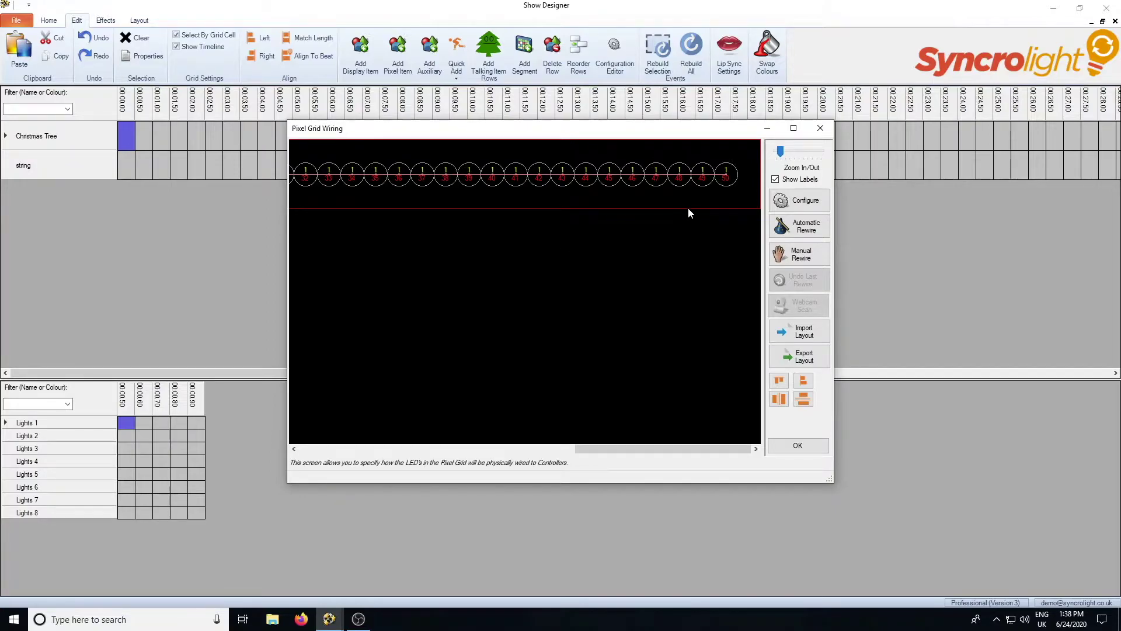
{"action": "left_click", "coordinate": [805, 446]}
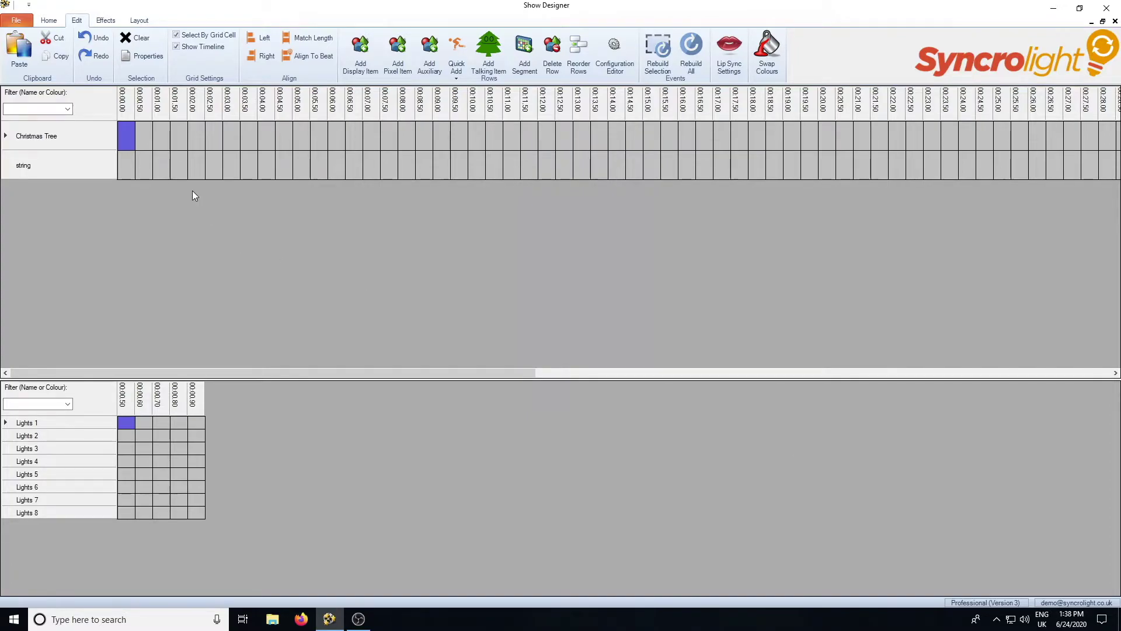
Select the string row and look through its individual pixel rows down to Pixel 50
{"action": "left_click", "coordinate": [40, 167]}
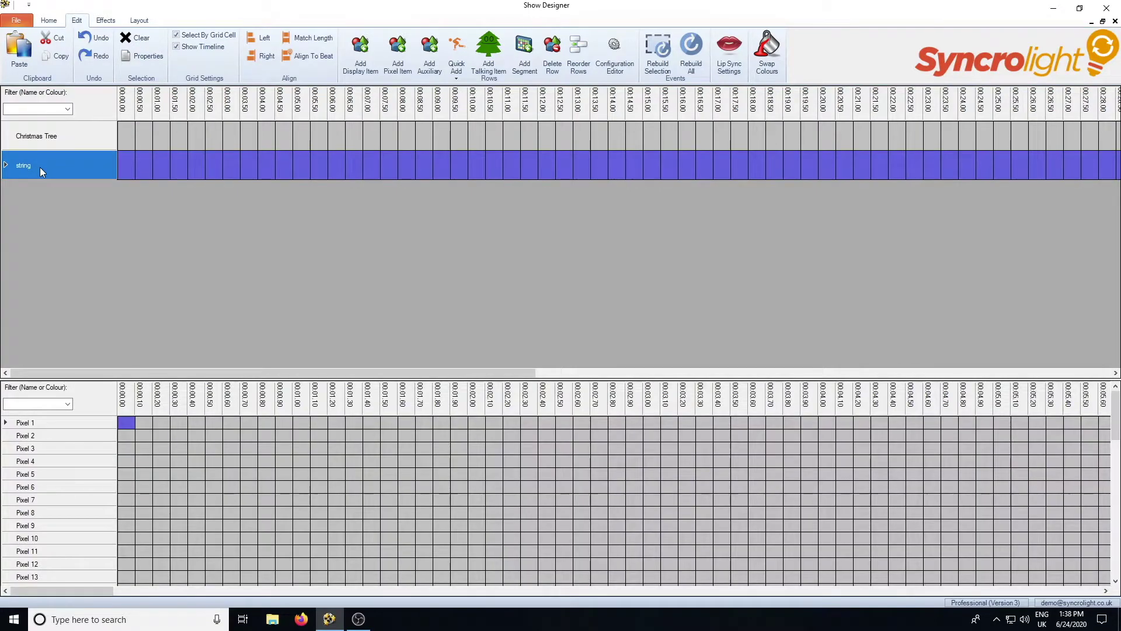
{"action": "left_click_drag", "start_coordinate": [1113, 422], "coordinate": [1110, 513]}
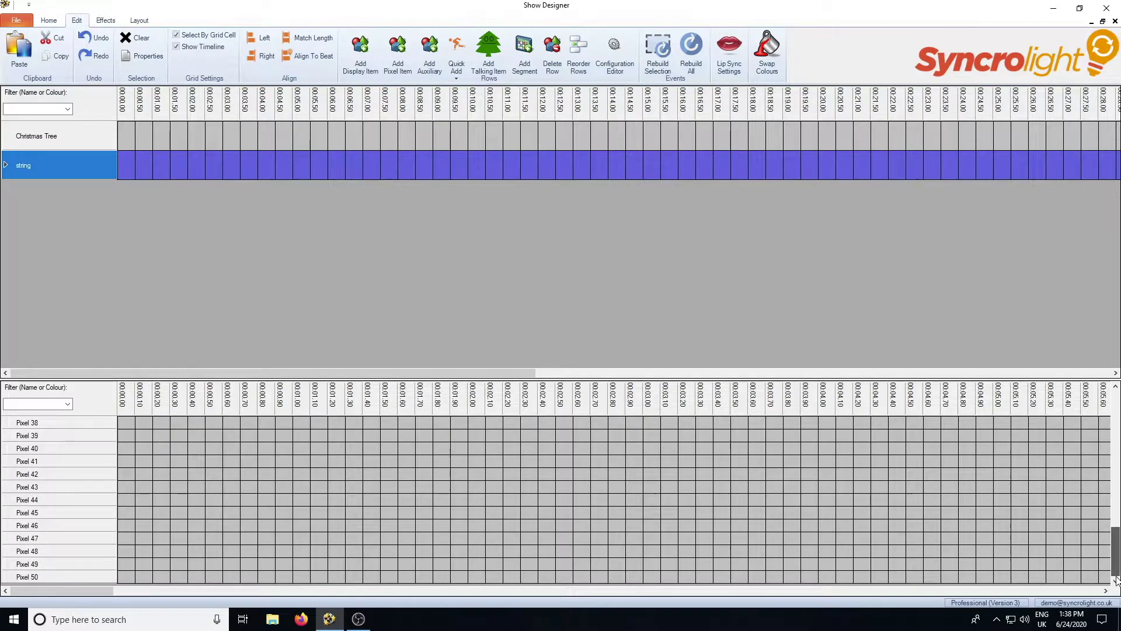
{"action": "left_click_drag", "start_coordinate": [1113, 552], "coordinate": [1114, 416]}
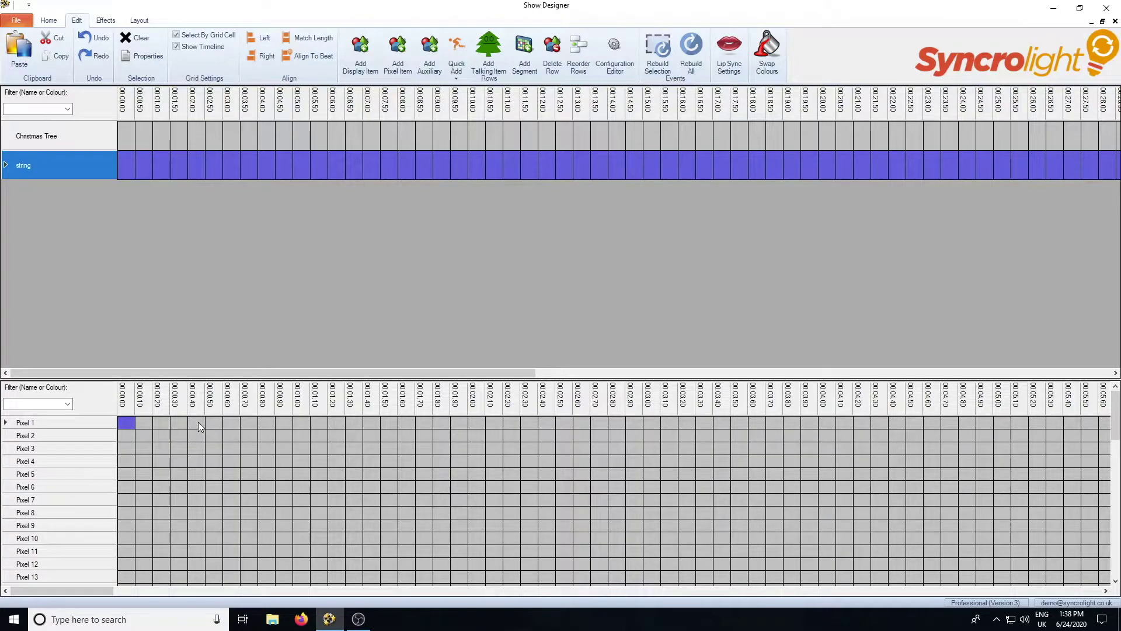
Turn Pixel 1 on in red from 00:00.40 to 00:01.20 and select a range of cells from 00:01.20 on Pixel 2
{"action": "left_click_drag", "start_coordinate": [198, 422], "coordinate": [324, 422]}
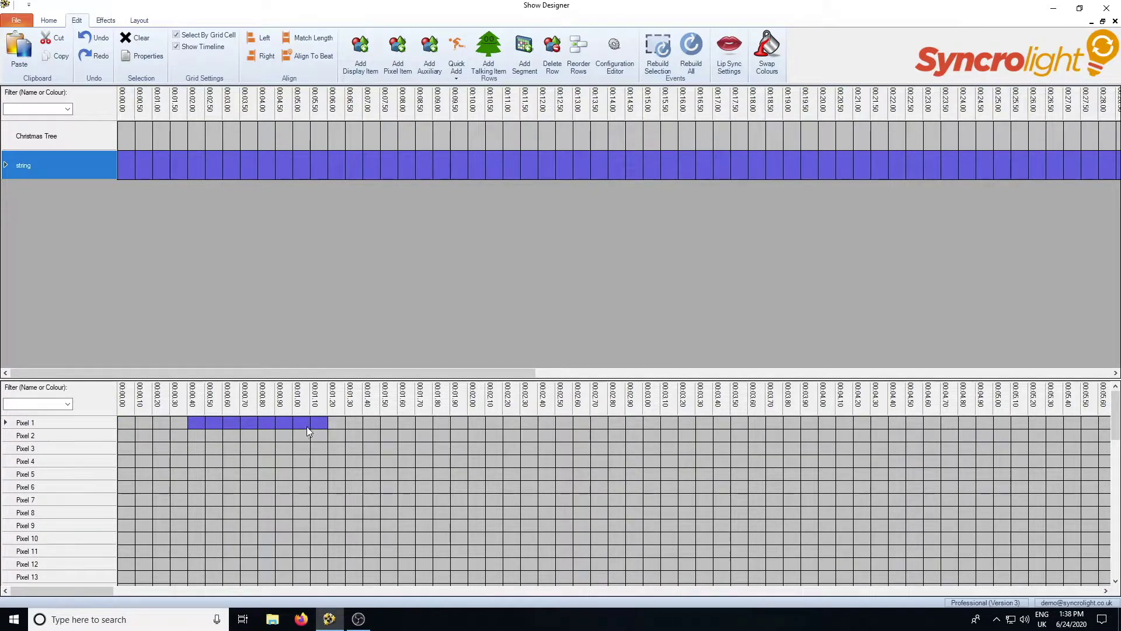
{"action": "right_click", "coordinate": [307, 428]}
{"action": "mouse_move", "coordinate": [349, 439]}
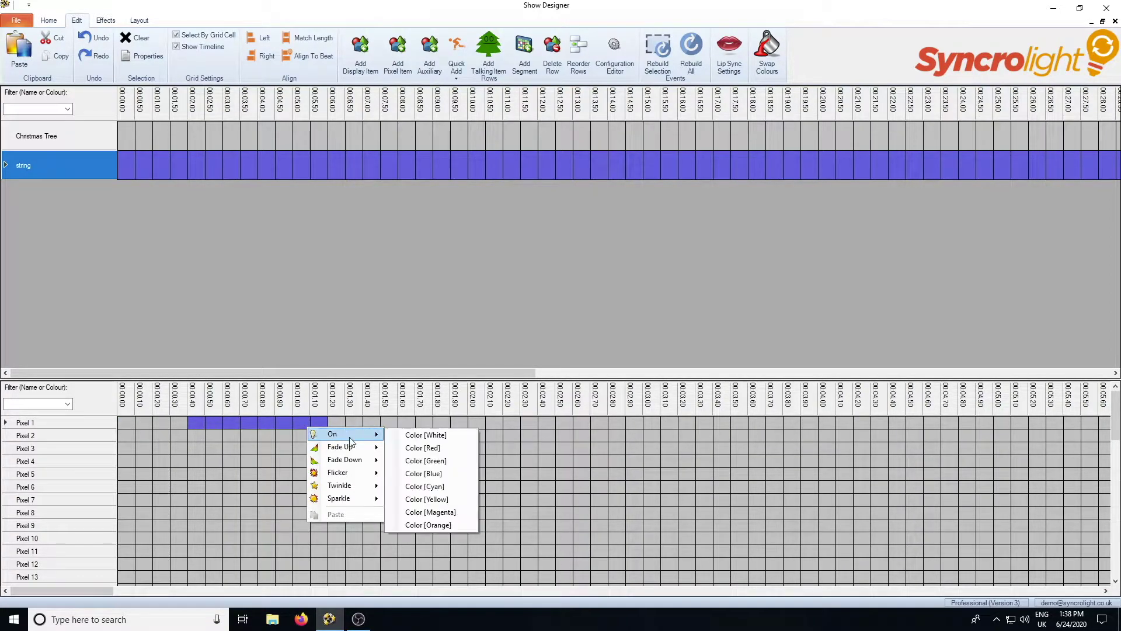
{"action": "left_click", "coordinate": [446, 448]}
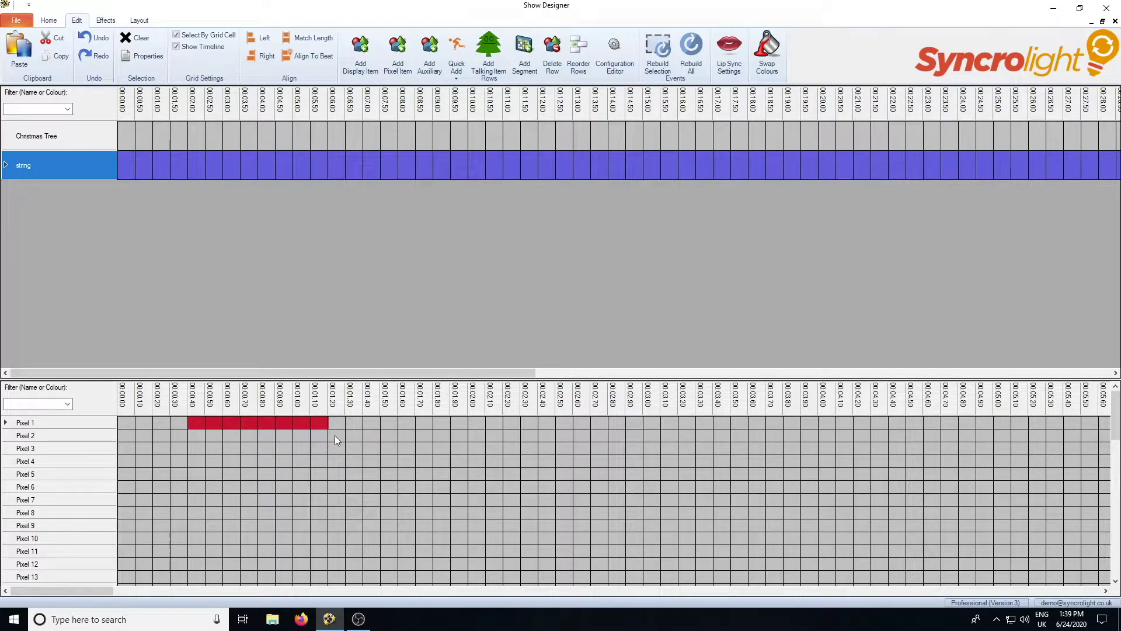
{"action": "left_click_drag", "start_coordinate": [335, 435], "coordinate": [499, 435]}
{"action": "right_click", "coordinate": [492, 436]}
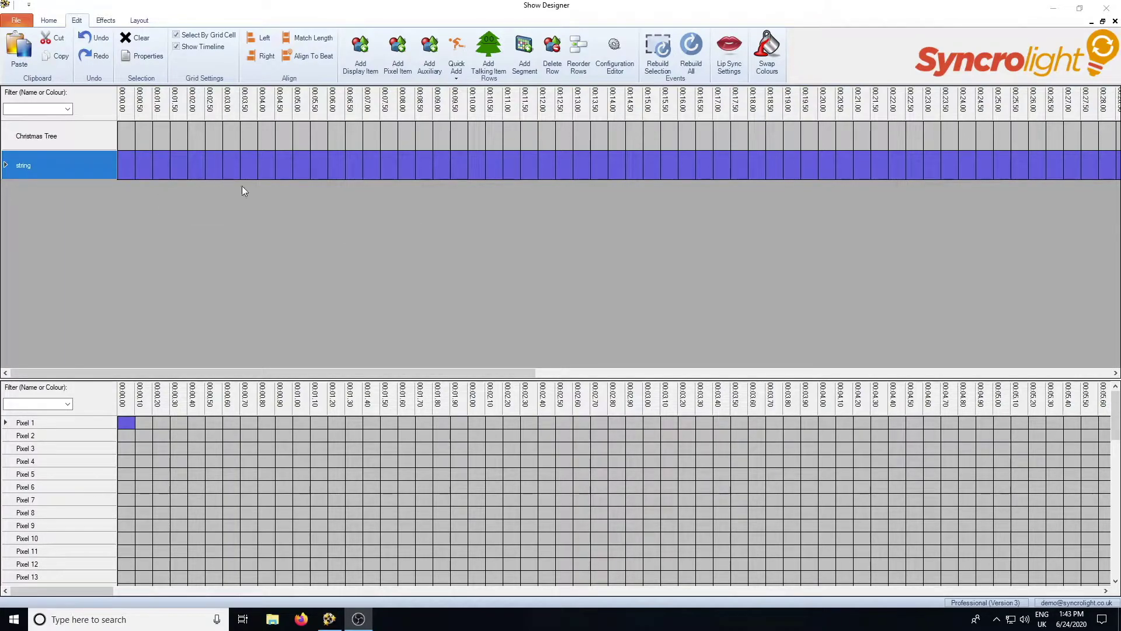
Apply a Pattern effect to the string row starting at 00:04.00 with a duration of 00:04.50
{"action": "left_click_drag", "start_coordinate": [261, 169], "coordinate": [409, 163]}
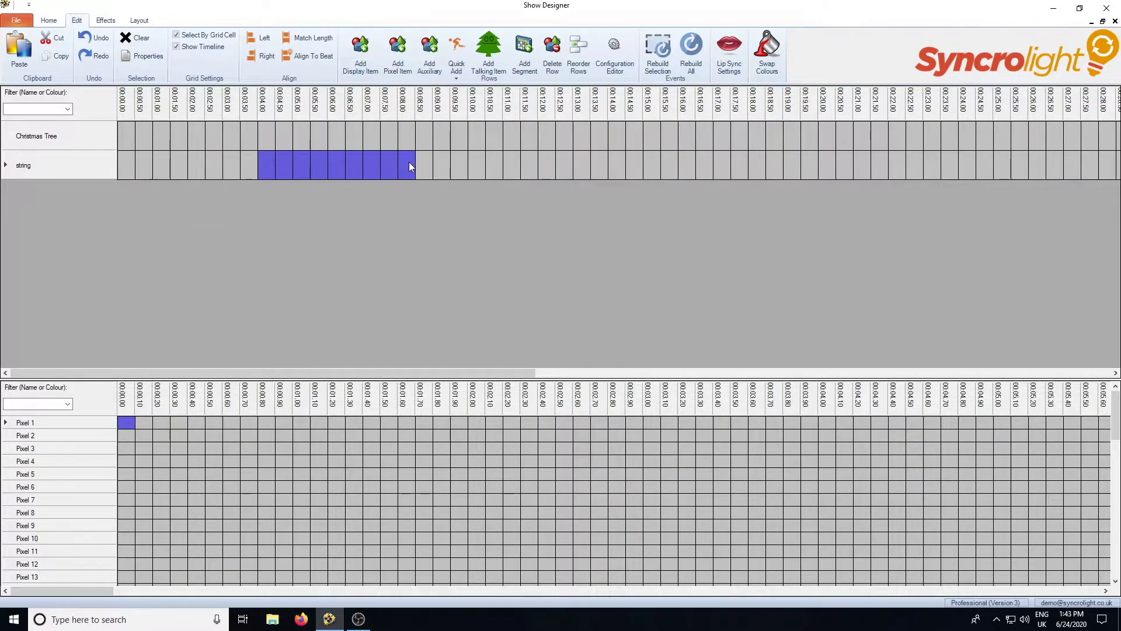
{"action": "right_click", "coordinate": [314, 165]}
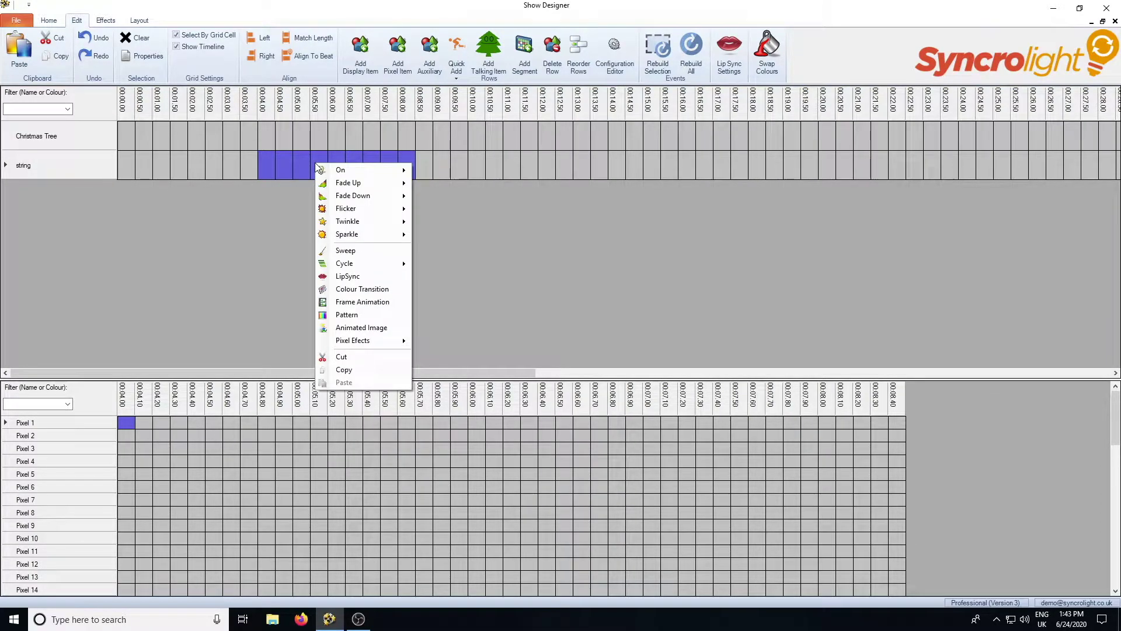
{"action": "left_click", "coordinate": [378, 315]}
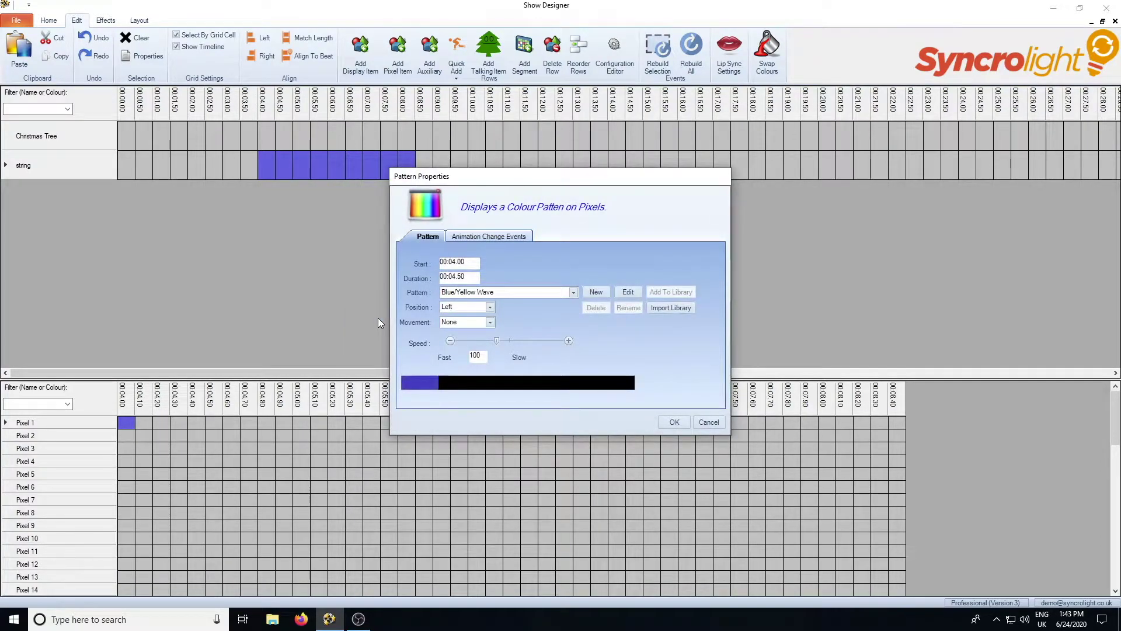
Preview the MultiColour pattern and choose Cyan-White as the pattern for the string row
{"action": "left_click", "coordinate": [574, 292]}
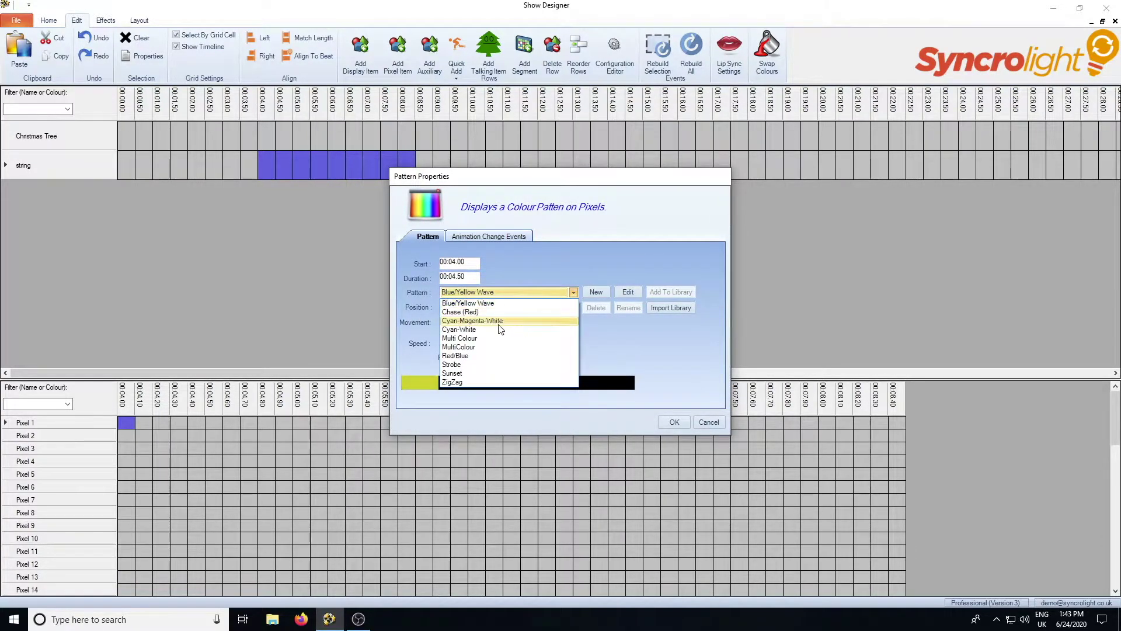
{"action": "left_click", "coordinate": [473, 347]}
{"action": "left_click", "coordinate": [575, 294]}
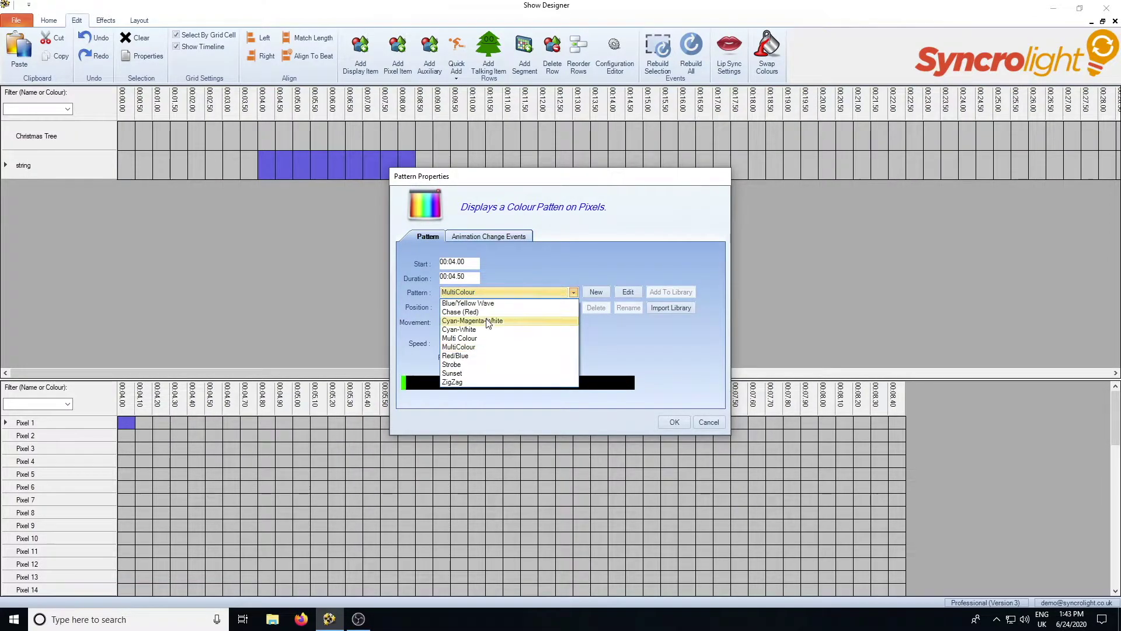
{"action": "left_click", "coordinate": [485, 334]}
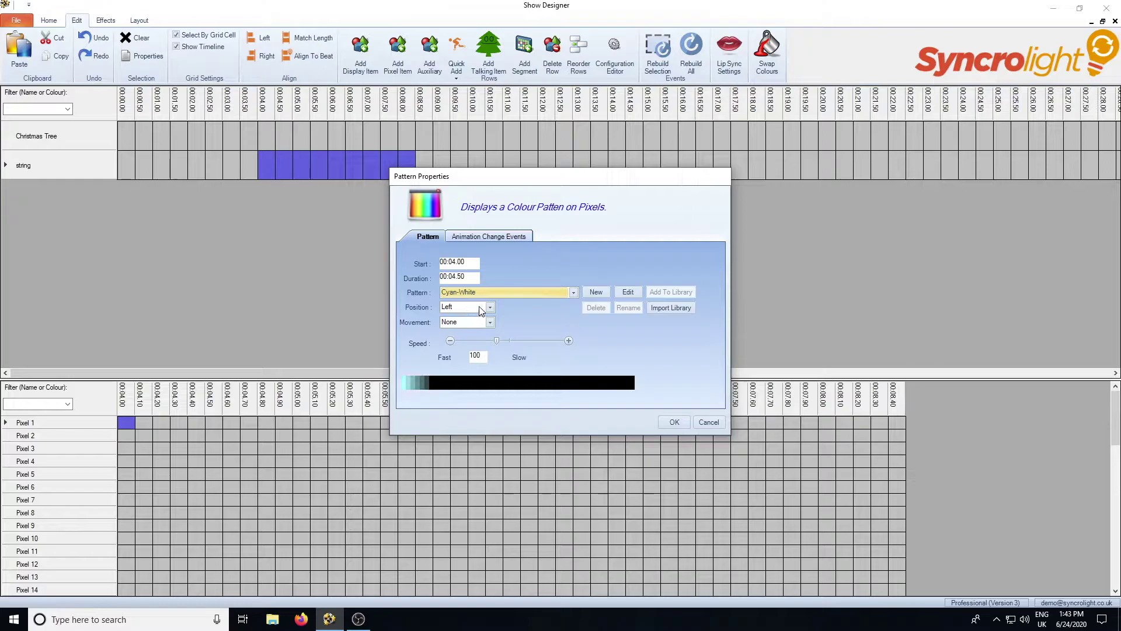
Set the pattern's movement to Left
{"action": "left_click", "coordinate": [490, 307]}
{"action": "left_click", "coordinate": [489, 324]}
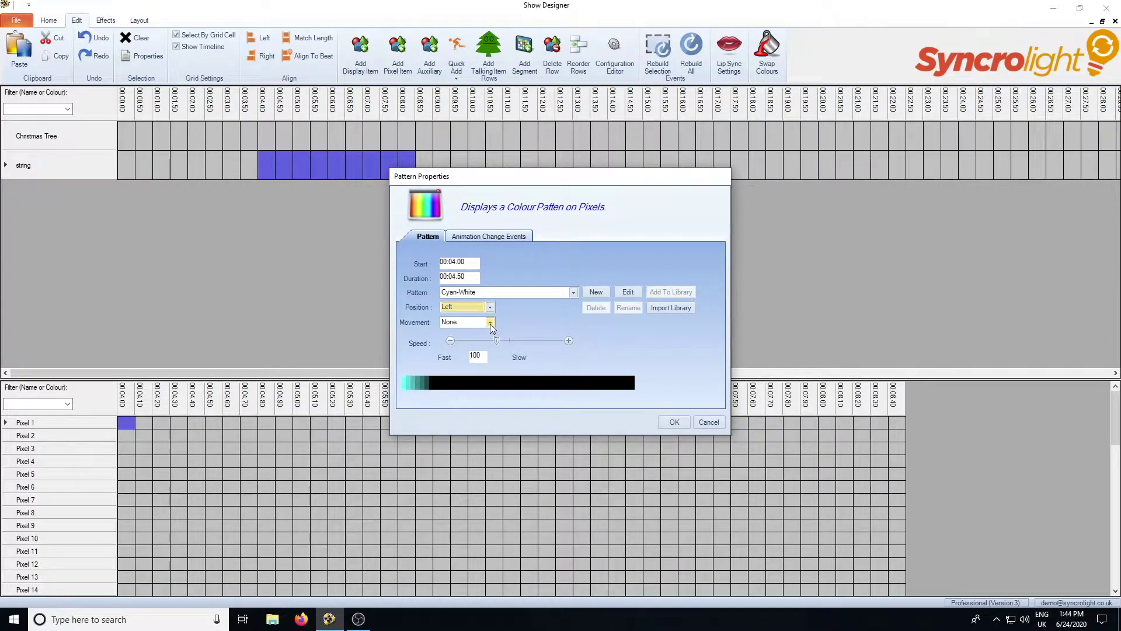
{"action": "left_click", "coordinate": [490, 323]}
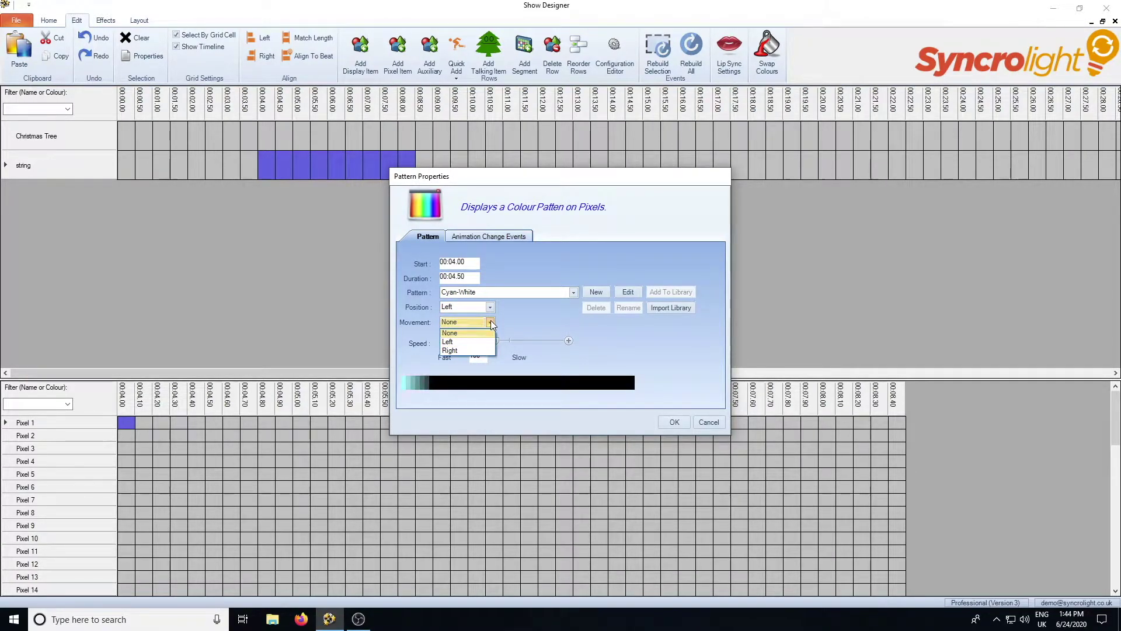
{"action": "left_click", "coordinate": [473, 342]}
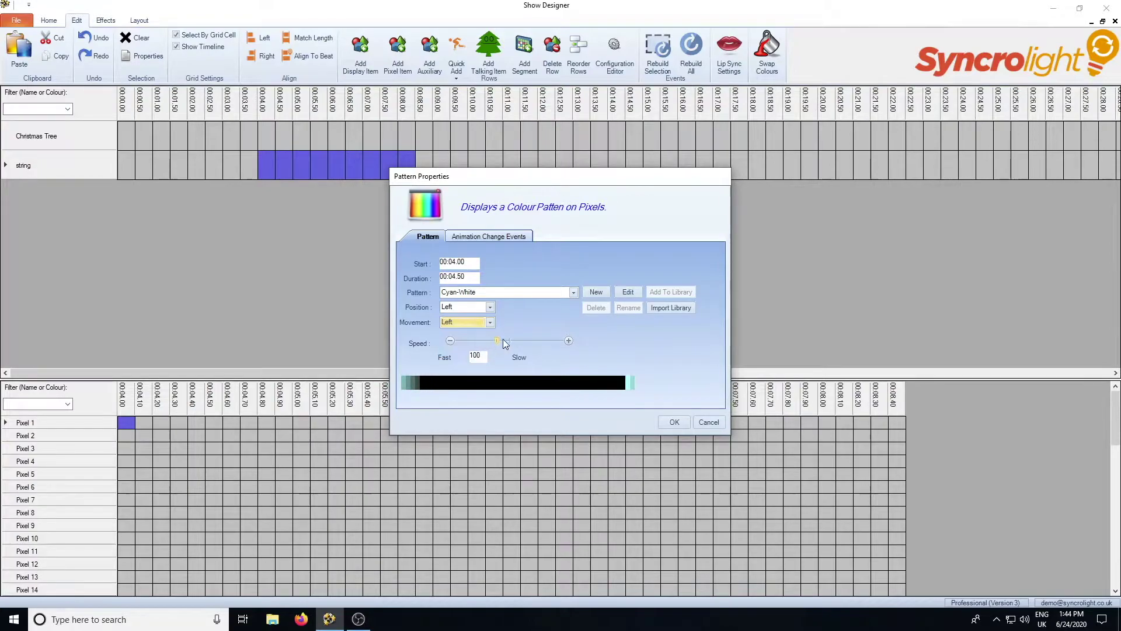
Set the pattern's position to Fill and its speed to 80, and accept the effect
{"action": "left_click", "coordinate": [490, 307]}
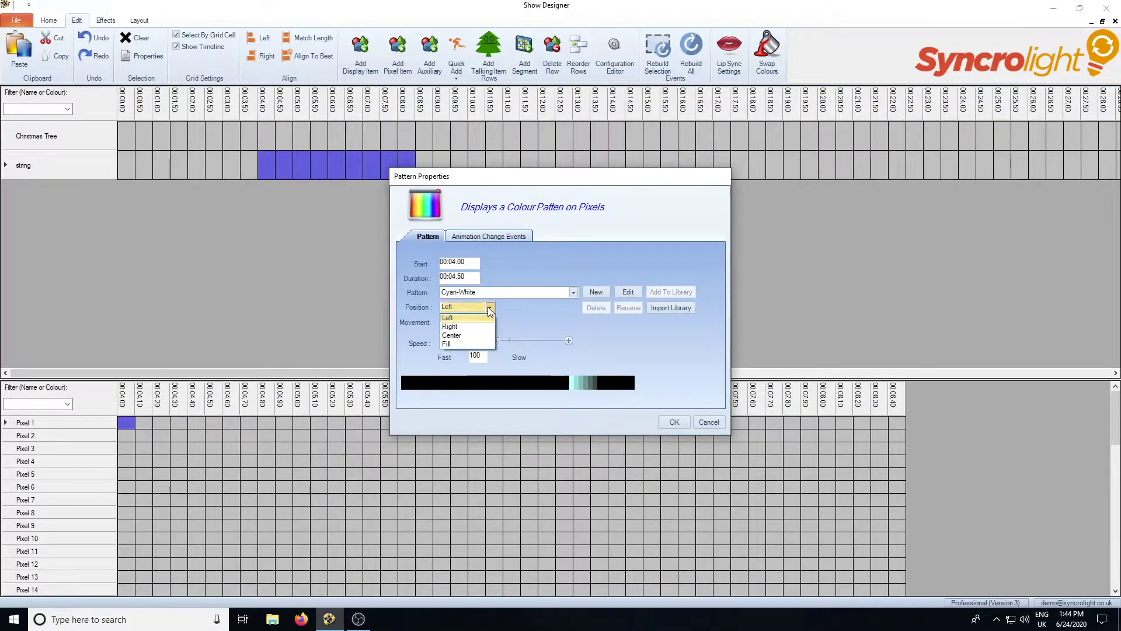
{"action": "left_click", "coordinate": [468, 345]}
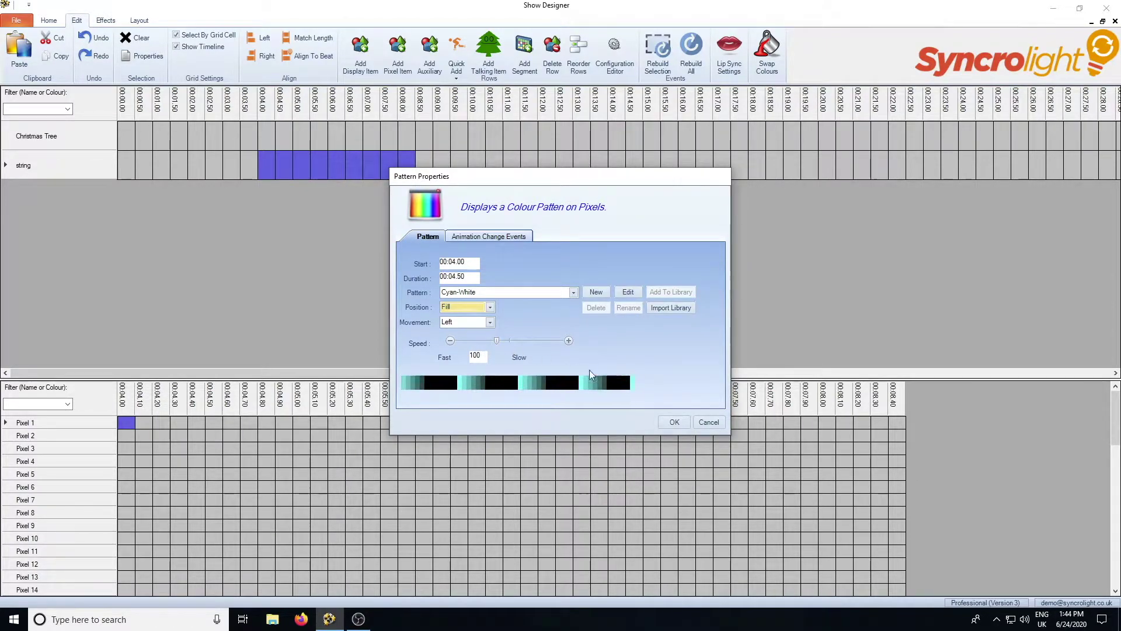
{"action": "mouse_move", "coordinate": [496, 339]}
{"action": "left_mouse_down"}
{"action": "mouse_move", "coordinate": [462, 342]}
{"action": "mouse_move", "coordinate": [530, 342]}
{"action": "mouse_move", "coordinate": [488, 341]}
{"action": "left_mouse_up"}
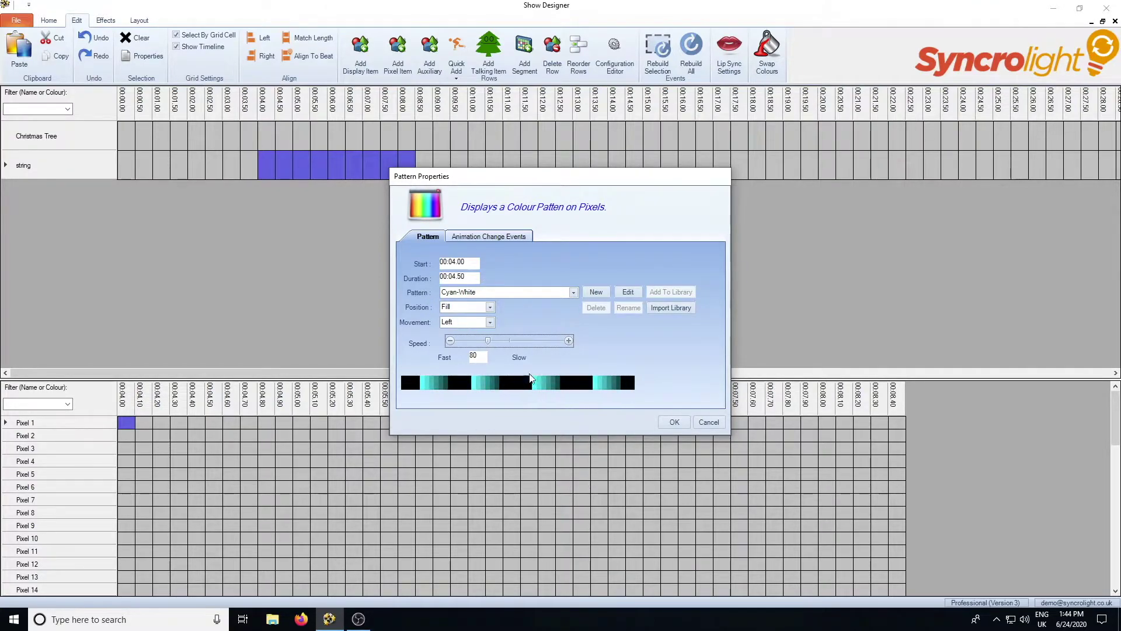
{"action": "left_click", "coordinate": [673, 421]}
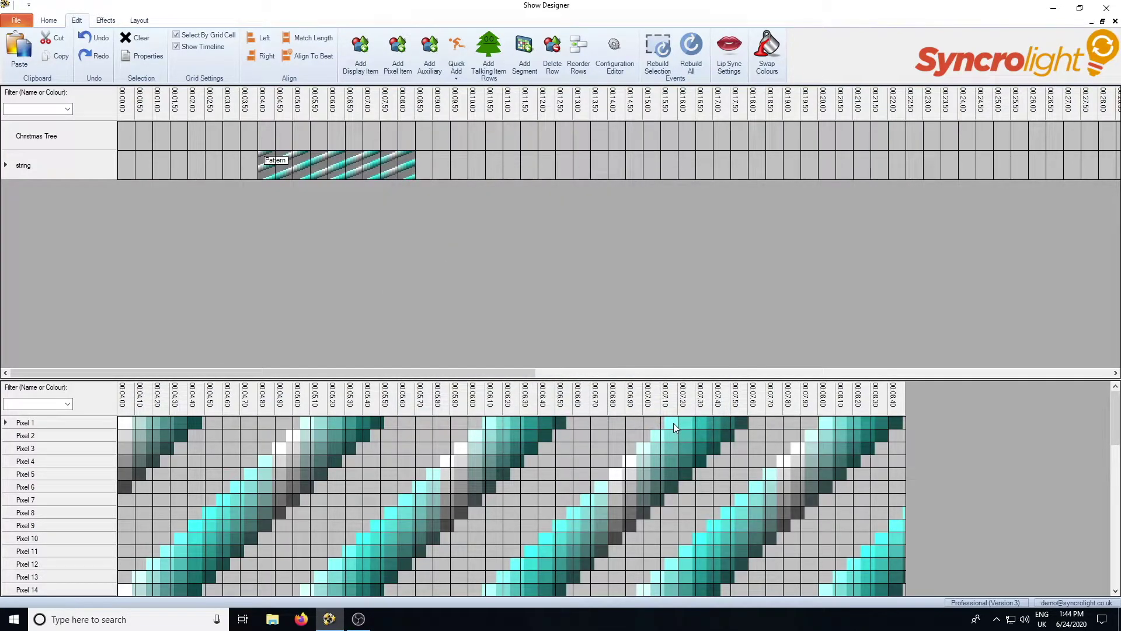
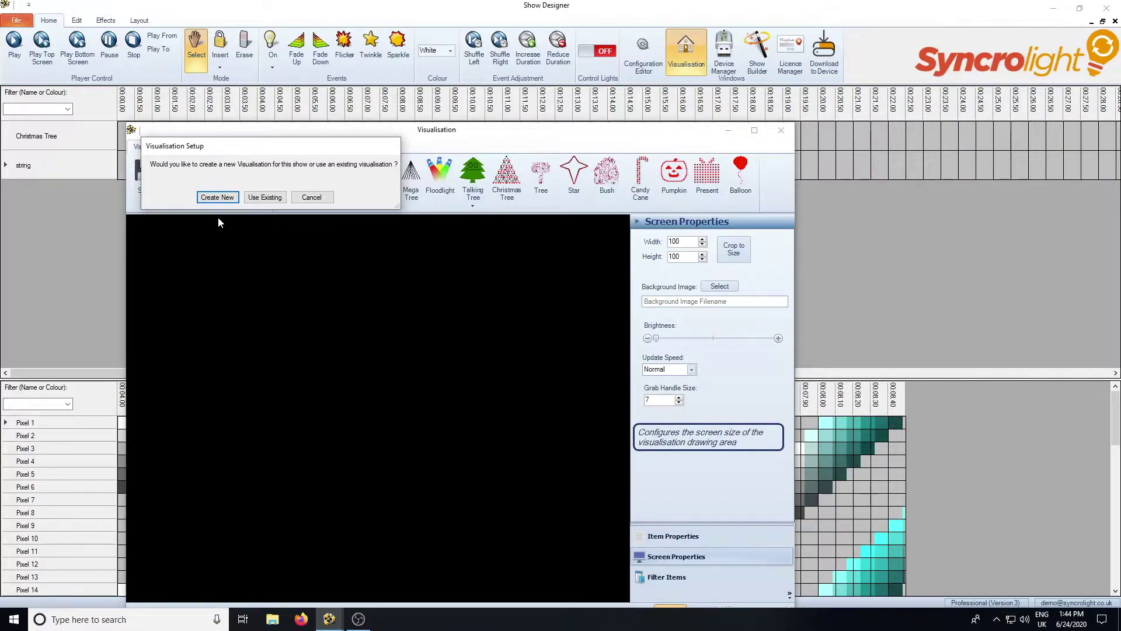
Create a new visualisation file named Visualisation in Documents, replacing the existing file
{"action": "left_click", "coordinate": [221, 198]}
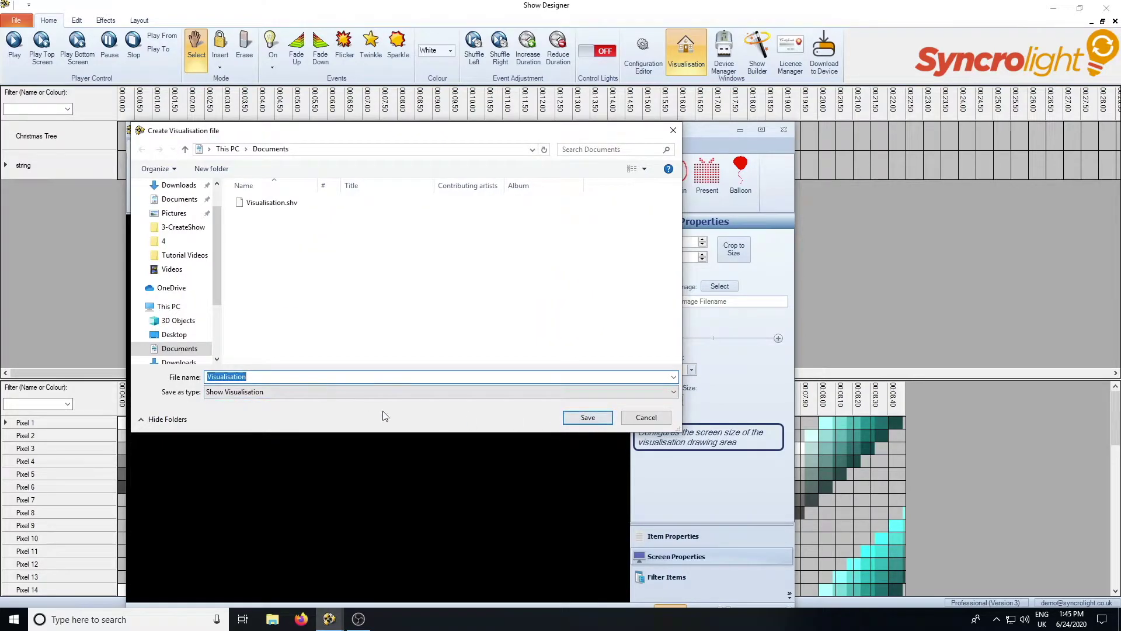
{"action": "left_click", "coordinate": [587, 417]}
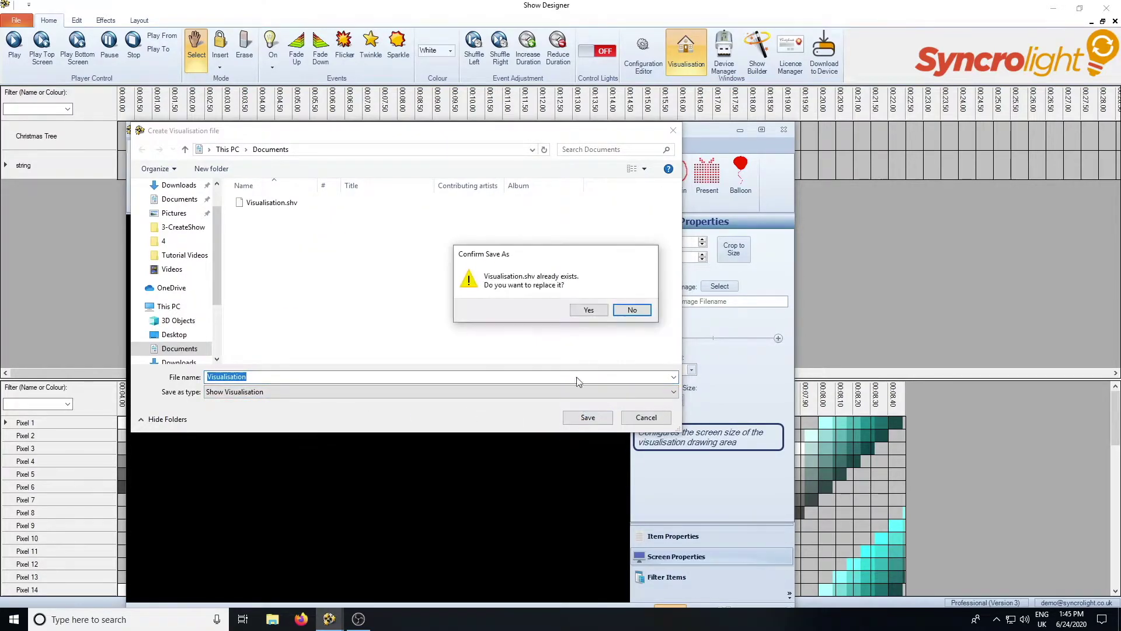
{"action": "left_click", "coordinate": [586, 311]}
{"action": "left_click_drag", "start_coordinate": [390, 139], "coordinate": [447, 68]}
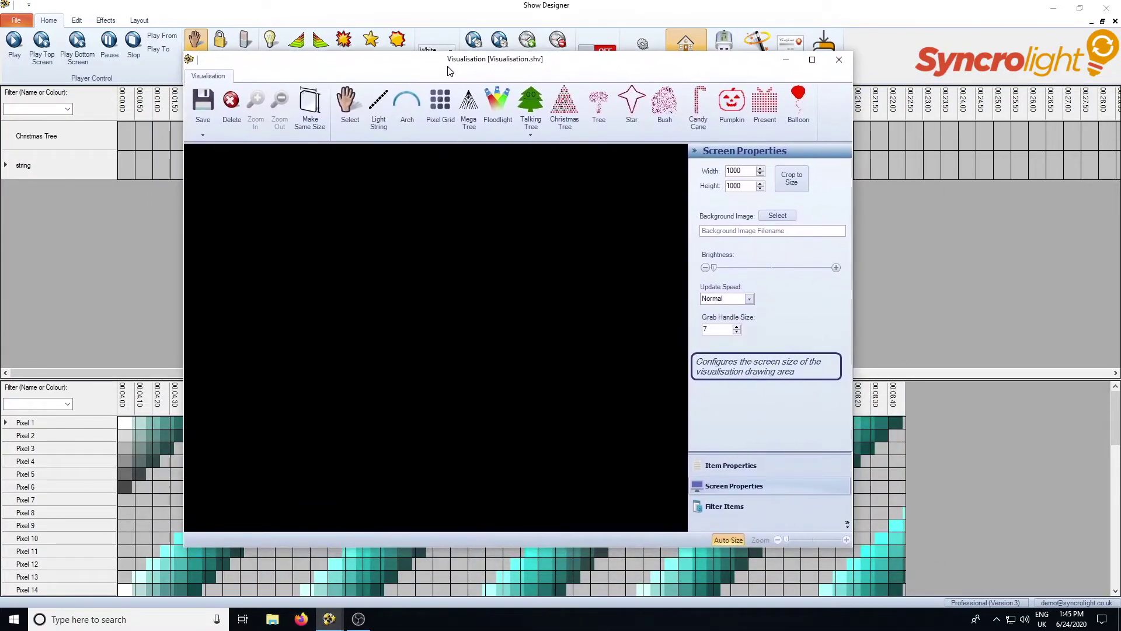
Draw one straight horizontal light string across the upper part of the visualisation and finish drawing
{"action": "left_click", "coordinate": [377, 116]}
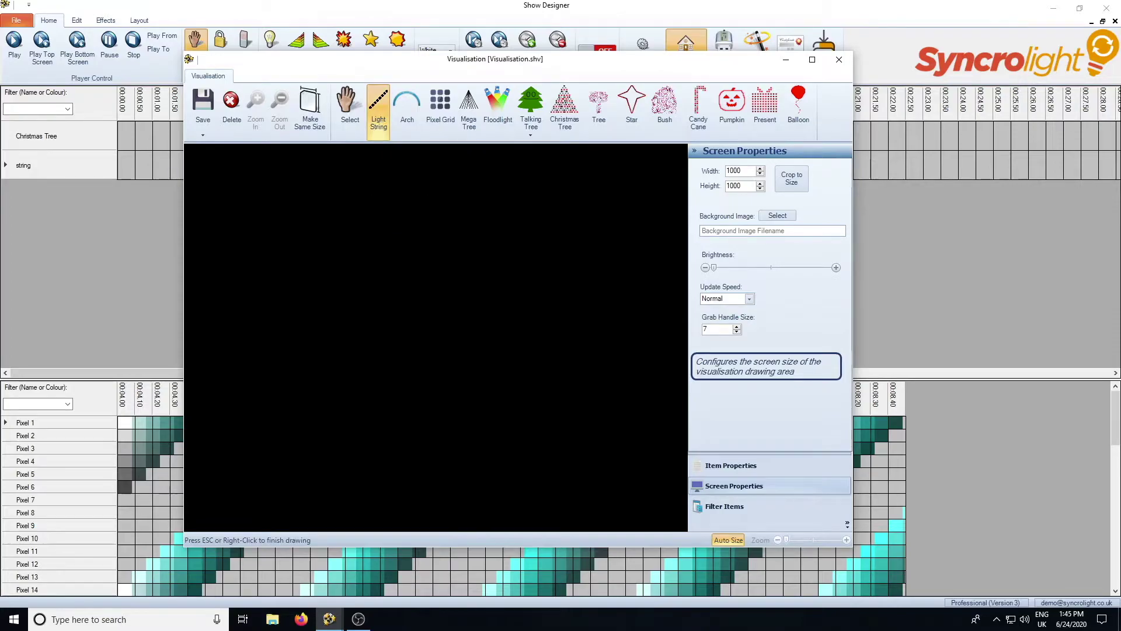
{"action": "left_click", "coordinate": [243, 252]}
{"action": "left_click", "coordinate": [553, 252]}
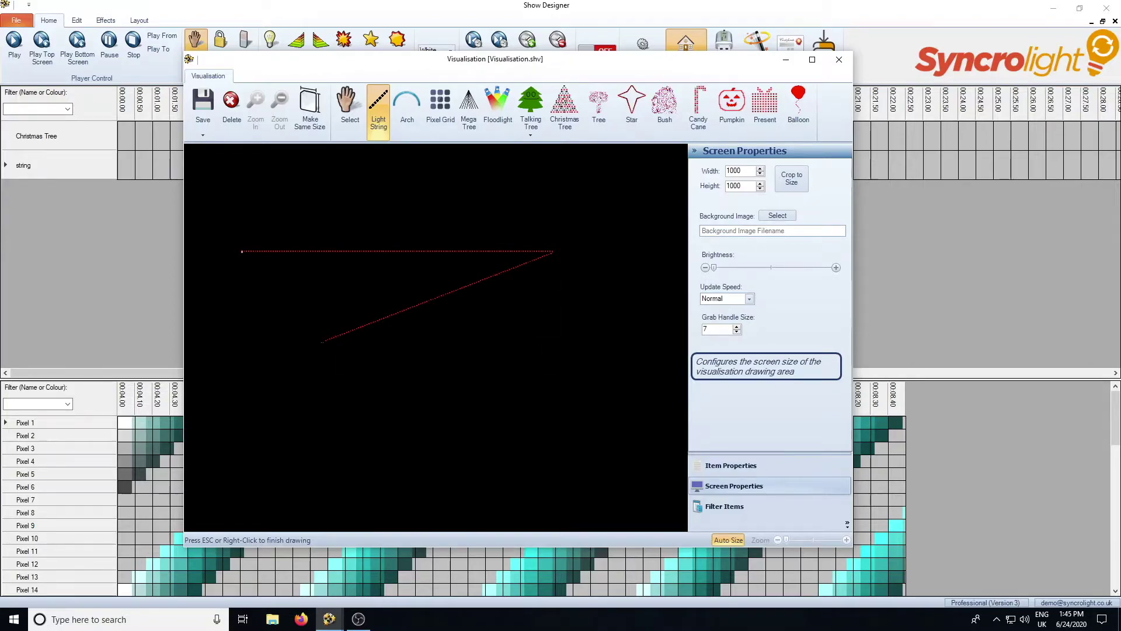
{"action": "key", "text": "Escape"}
{"action": "left_click", "coordinate": [350, 114]}
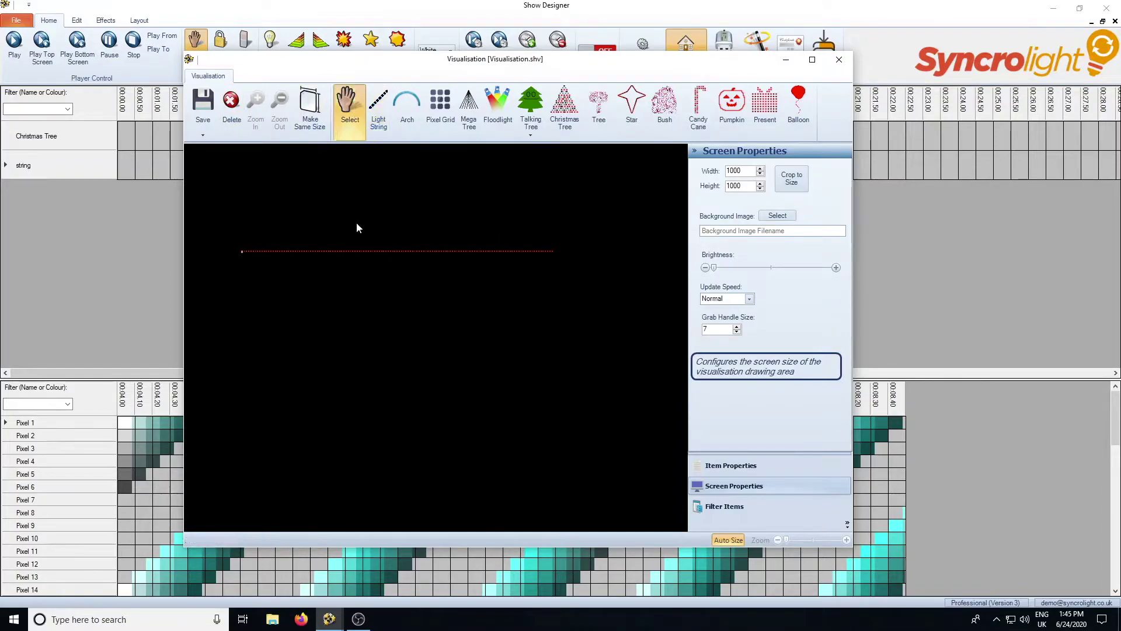
Link the drawn light string to the display item string as a multi-segment item with all segments added
{"action": "left_click", "coordinate": [746, 467]}
{"action": "left_click", "coordinate": [766, 183]}
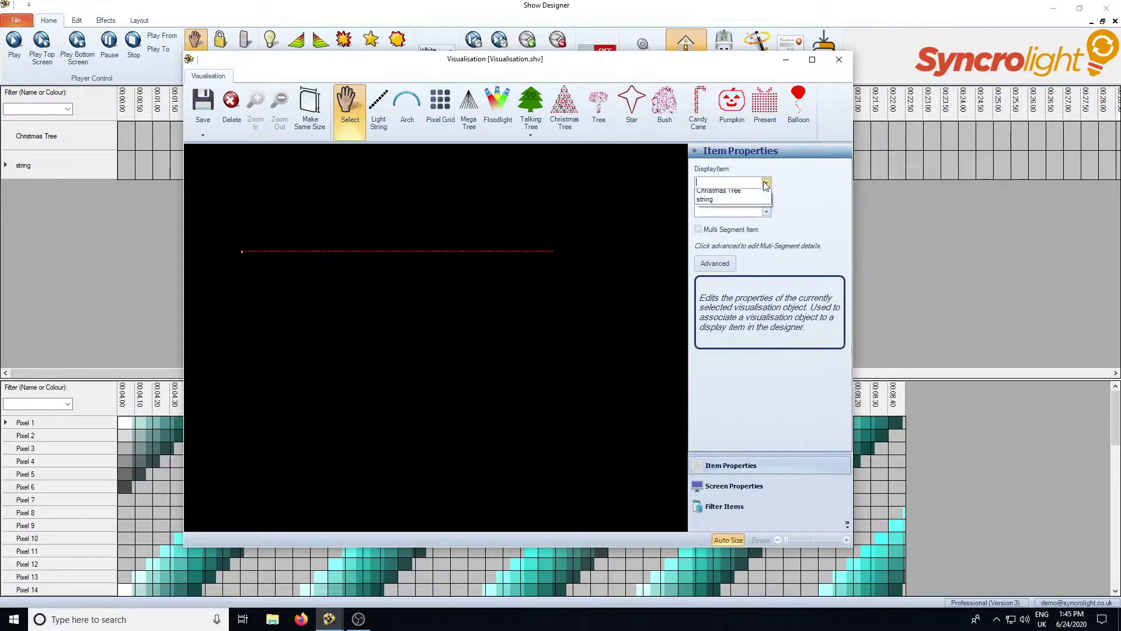
{"action": "left_click", "coordinate": [711, 203]}
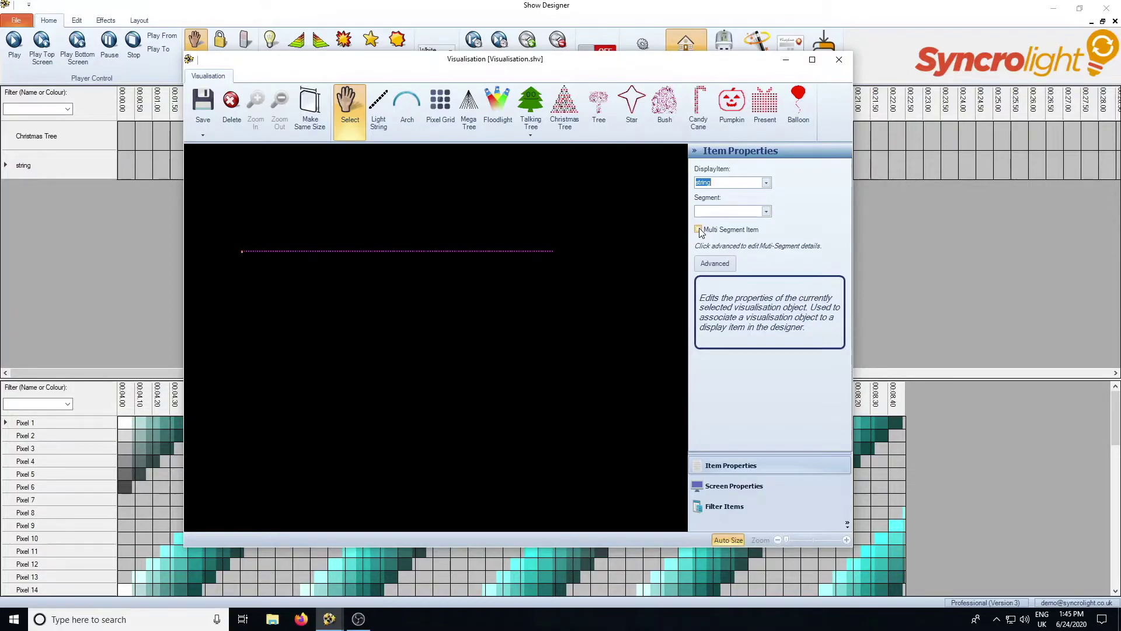
{"action": "left_click", "coordinate": [699, 230]}
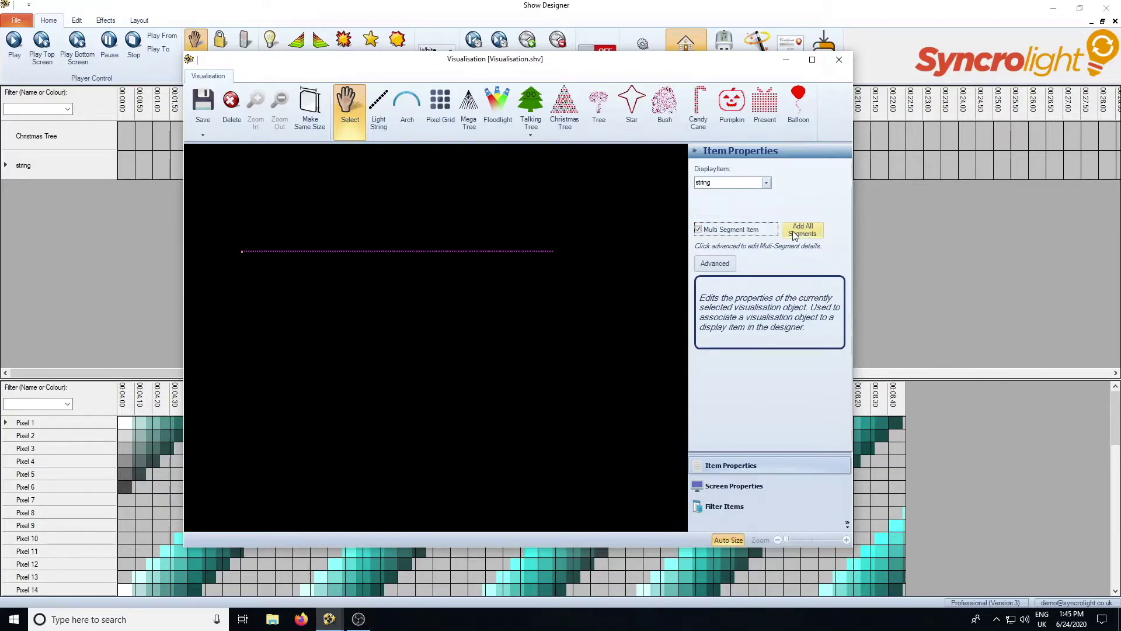
{"action": "left_click", "coordinate": [811, 233]}
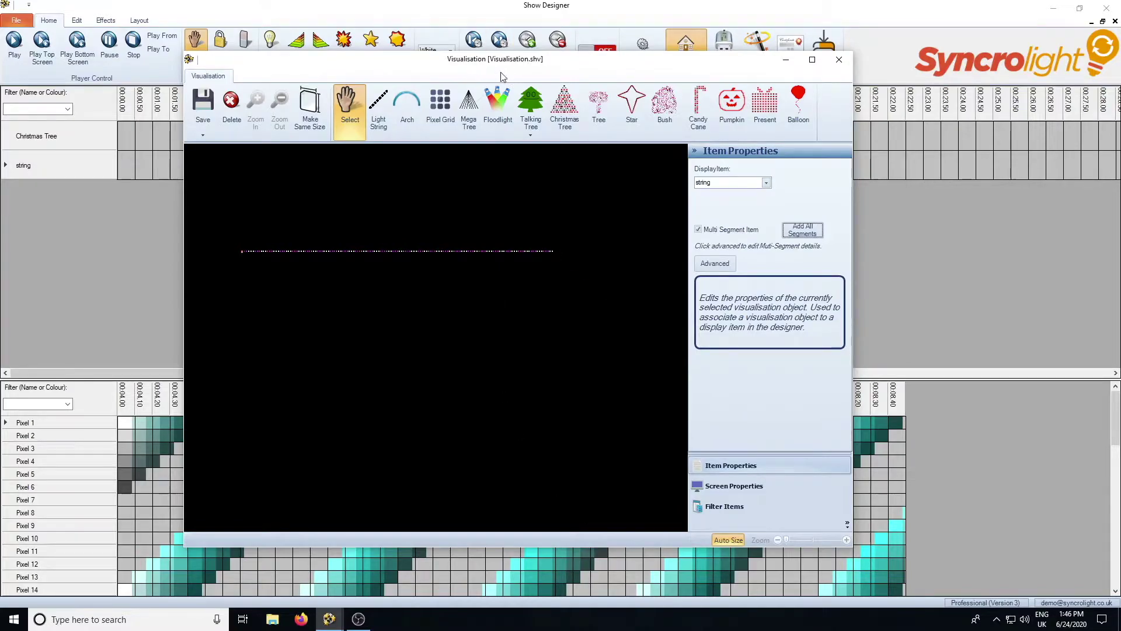
Move the visualisation clear of the string row's pattern and play the lower grid to preview the effect
{"action": "left_click_drag", "start_coordinate": [470, 69], "coordinate": [740, 148]}
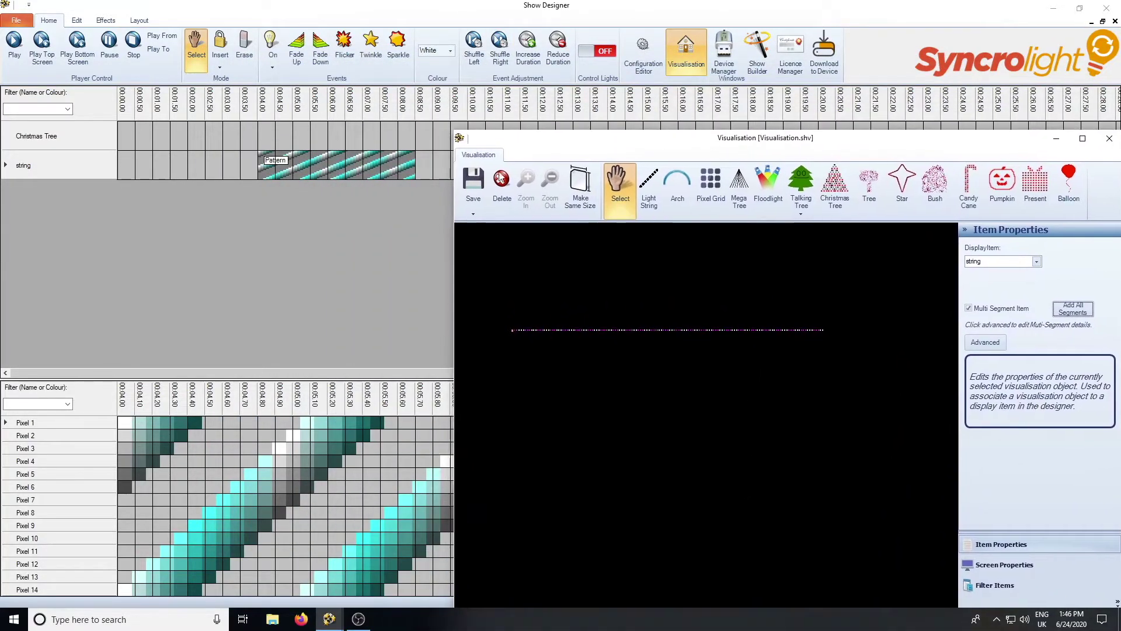
{"action": "left_click", "coordinate": [308, 169]}
{"action": "left_click", "coordinate": [82, 53]}
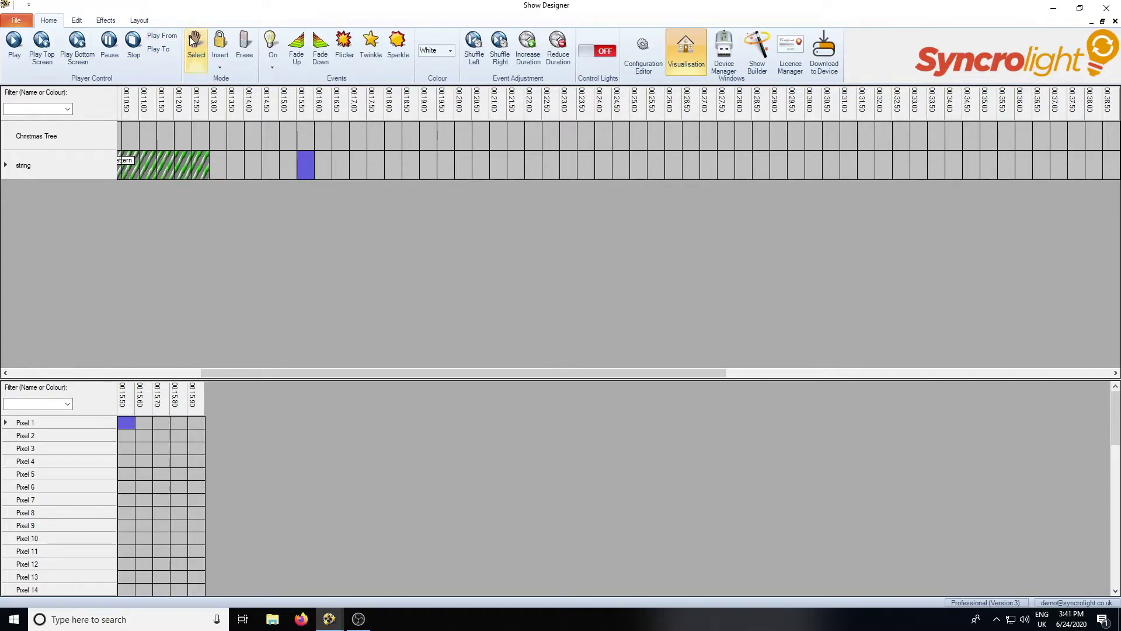
Select the string row from 00:15.50 to 00:19.00 and review the available pixel effects
{"action": "left_click", "coordinate": [106, 21]}
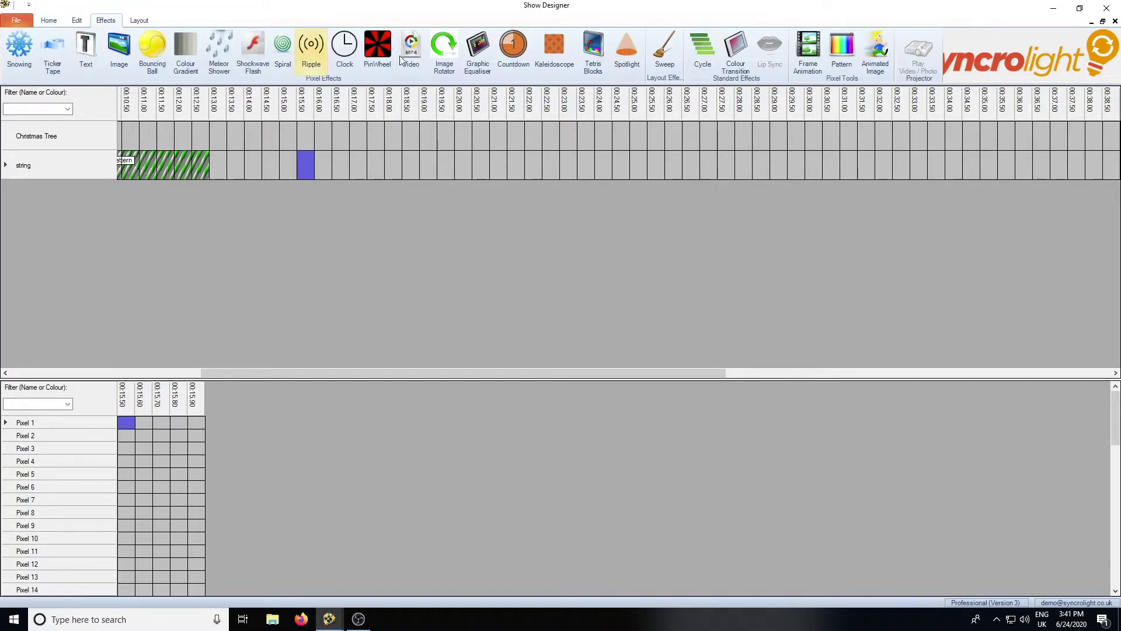
{"action": "left_click_drag", "start_coordinate": [307, 169], "coordinate": [416, 169]}
{"action": "right_click", "coordinate": [358, 163]}
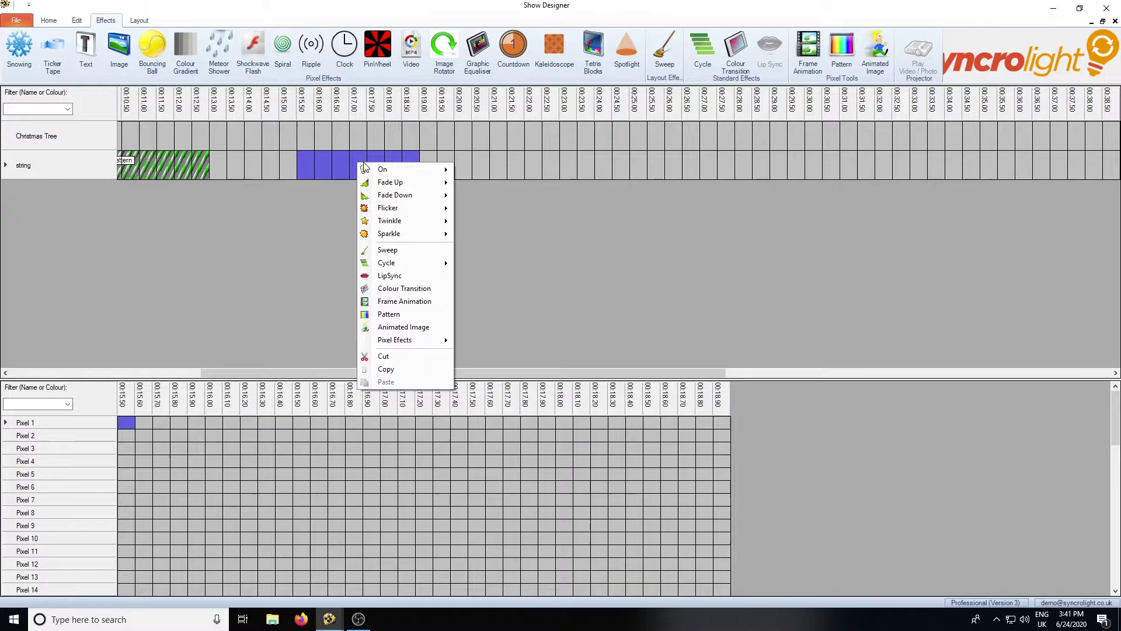
{"action": "mouse_move", "coordinate": [411, 345]}
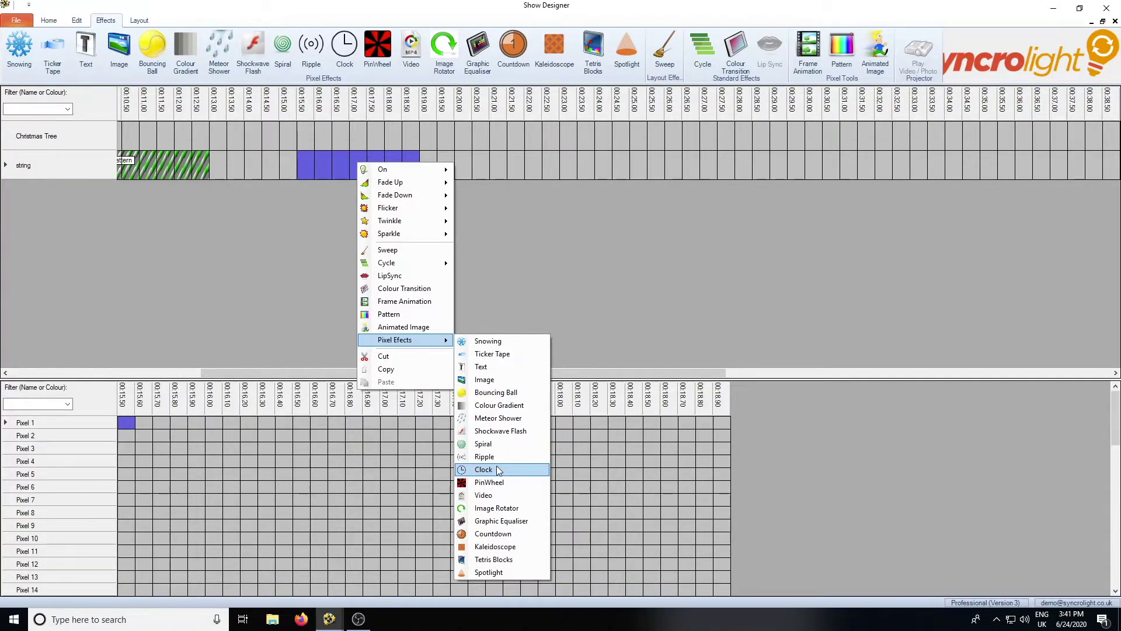
{"action": "left_click", "coordinate": [49, 20]}
Add a pixel string item named left with 50 pixels and a controller below the string row
{"action": "left_click", "coordinate": [86, 163]}
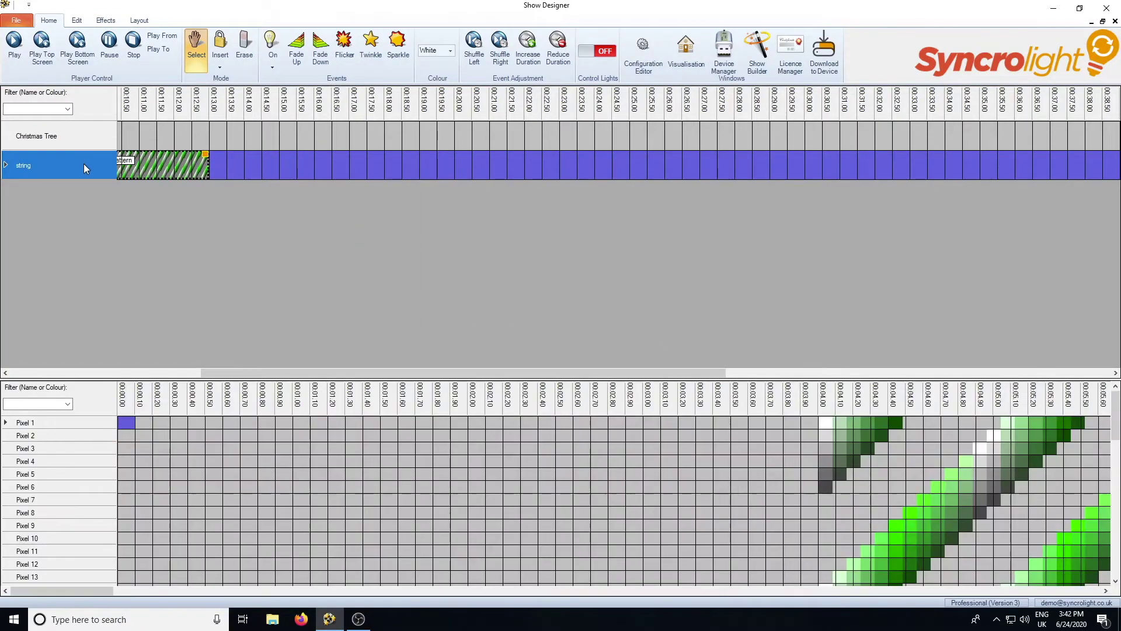
{"action": "right_click", "coordinate": [84, 164]}
{"action": "left_click", "coordinate": [117, 185]}
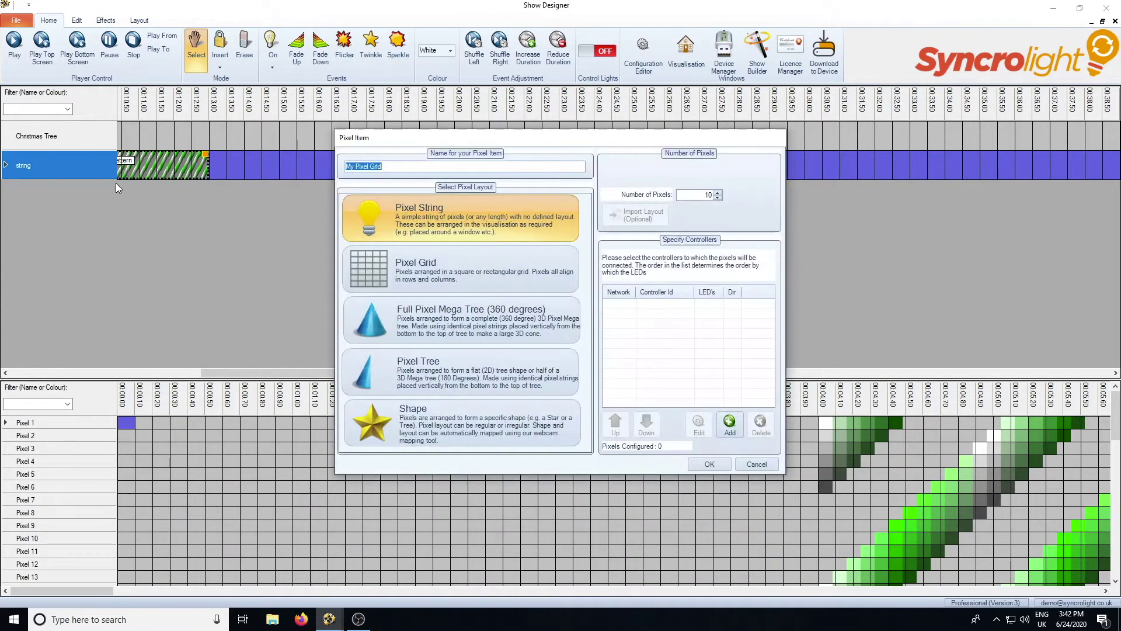
{"action": "left_click", "coordinate": [418, 167]}
{"action": "triple_click", "coordinate": [418, 167]}
{"action": "type", "text": "left"}
{"action": "double_click", "coordinate": [698, 195]}
{"action": "type", "text": "50"}
{"action": "left_click", "coordinate": [729, 425]}
{"action": "left_click", "coordinate": [563, 389]}
{"action": "left_click", "coordinate": [709, 463]}
Add a pixel string item named right with 50 pixels and its controller below the left row
{"action": "right_click", "coordinate": [52, 188]}
{"action": "left_click", "coordinate": [88, 198]}
{"action": "type", "text": "right"}
{"action": "left_click", "coordinate": [729, 425]}
{"action": "left_click", "coordinate": [562, 388]}
{"action": "left_click", "coordinate": [651, 351]}
{"action": "double_click", "coordinate": [698, 194]}
{"action": "type", "text": "50"}
{"action": "left_click", "coordinate": [709, 464]}
Add a pixel string item named roof with 50 pixels and its controller, and accept the layout
{"action": "right_click", "coordinate": [35, 224]}
{"action": "left_click", "coordinate": [87, 247]}
{"action": "type", "text": "roof"}
{"action": "double_click", "coordinate": [706, 194]}
{"action": "type", "text": "50"}
{"action": "left_click", "coordinate": [729, 426]}
{"action": "left_click", "coordinate": [563, 389]}
{"action": "left_click", "coordinate": [709, 463]}
{"action": "left_click", "coordinate": [796, 445]}
Add a pixel string item named window1 with its controller below the roof row and accept the layout
{"action": "right_click", "coordinate": [53, 260]}
{"action": "left_click", "coordinate": [88, 277]}
{"action": "type", "text": "window1"}
{"action": "left_click", "coordinate": [730, 425]}
{"action": "left_click", "coordinate": [562, 389]}
{"action": "left_click", "coordinate": [709, 464]}
{"action": "left_click", "coordinate": [796, 445]}
Add a pixel string item named window2 with 50 pixels on the Net 2 controller at 192.168.168.130 and accept the layout
{"action": "right_click", "coordinate": [53, 303]}
{"action": "left_click", "coordinate": [87, 321]}
{"action": "type", "text": "window2"}
{"action": "double_click", "coordinate": [706, 194]}
{"action": "type", "text": "50"}
{"action": "left_click", "coordinate": [730, 425]}
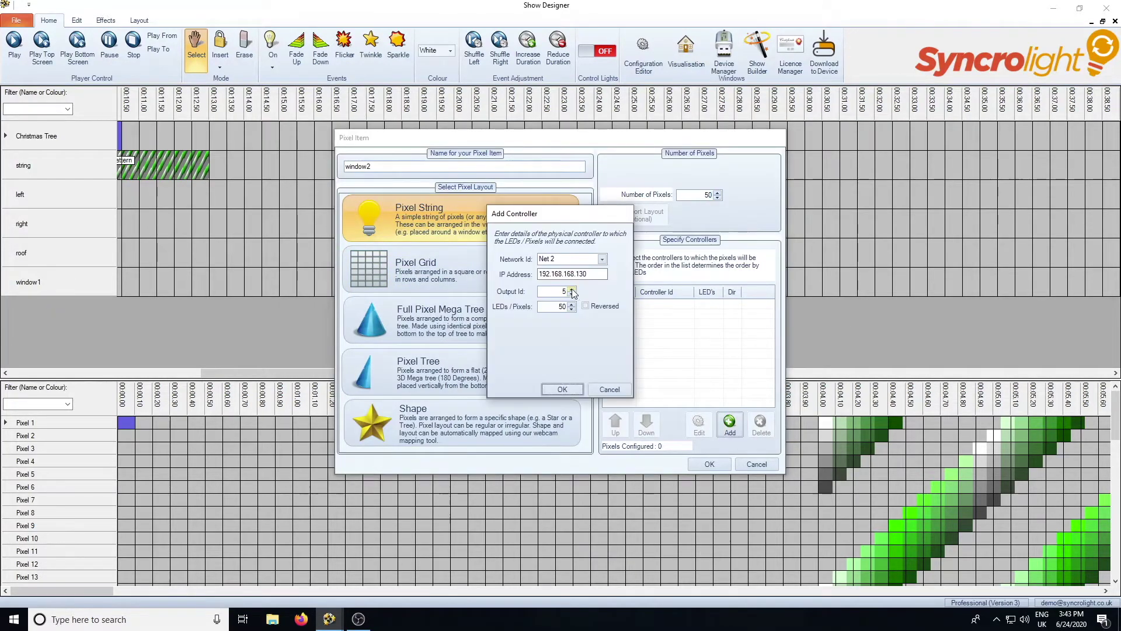
{"action": "left_click", "coordinate": [562, 389]}
{"action": "left_click", "coordinate": [709, 463]}
{"action": "left_click", "coordinate": [798, 445]}
Draw light strings in the visualisation for the two house walls and a trapezoidal roof around the horizontal string
{"action": "left_click", "coordinate": [686, 55]}
{"action": "left_click", "coordinate": [305, 166]}
{"action": "left_click_drag", "start_coordinate": [169, 307], "coordinate": [169, 447]}
{"action": "left_click_drag", "start_coordinate": [478, 306], "coordinate": [479, 459]}
{"action": "mouse_move", "coordinate": [169, 306]}
{"action": "left_mouse_down"}
{"action": "mouse_move", "coordinate": [214, 253]}
{"action": "mouse_move", "coordinate": [425, 253]}
{"action": "left_mouse_up"}
{"action": "left_click_drag", "start_coordinate": [425, 252], "coordinate": [478, 306]}
Draw two rectangular light strings between the walls as the house windows and finish drawing
{"action": "mouse_move", "coordinate": [194, 350]}
{"action": "left_mouse_down"}
{"action": "mouse_move", "coordinate": [195, 400]}
{"action": "mouse_move", "coordinate": [283, 401]}
{"action": "mouse_move", "coordinate": [285, 350]}
{"action": "left_mouse_up"}
{"action": "left_click_drag", "start_coordinate": [284, 350], "coordinate": [194, 350]}
{"action": "mouse_move", "coordinate": [348, 351]}
{"action": "left_mouse_down"}
{"action": "mouse_move", "coordinate": [347, 405]}
{"action": "mouse_move", "coordinate": [446, 405]}
{"action": "left_mouse_up"}
{"action": "mouse_move", "coordinate": [446, 406]}
{"action": "left_mouse_down"}
{"action": "mouse_move", "coordinate": [446, 350]}
{"action": "mouse_move", "coordinate": [348, 350]}
{"action": "left_mouse_up"}
{"action": "key", "text": "Escape"}
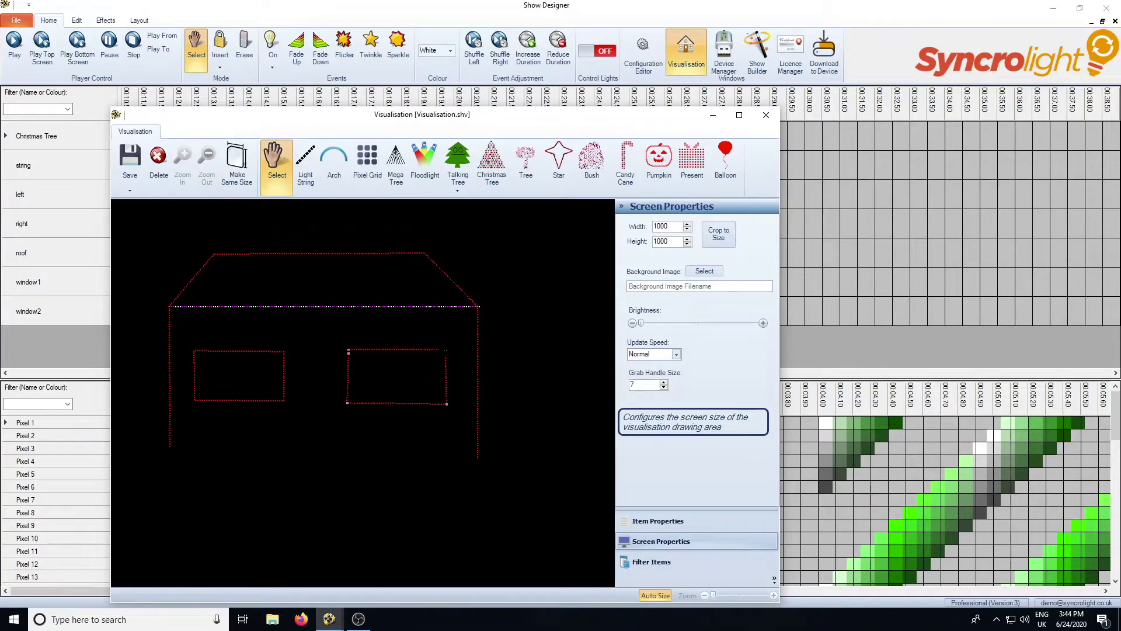
Link the drawn walls, roof and windows to their matching display items as multi-segment items with all segments added
{"action": "left_click", "coordinate": [174, 419]}
{"action": "left_click", "coordinate": [693, 237]}
{"action": "left_click", "coordinate": [693, 237]}
{"action": "left_click", "coordinate": [637, 278]}
{"action": "left_click", "coordinate": [491, 440]}
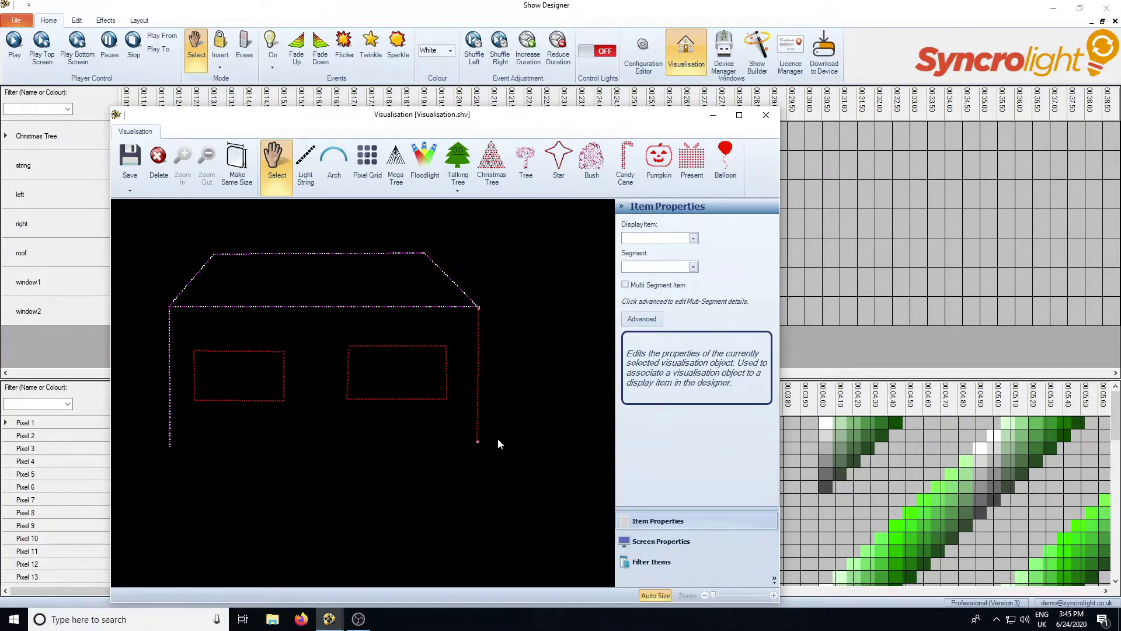
{"action": "left_click", "coordinate": [418, 345]}
{"action": "left_click", "coordinate": [239, 350]}
{"action": "left_click_drag", "start_coordinate": [458, 115], "coordinate": [595, 106]}
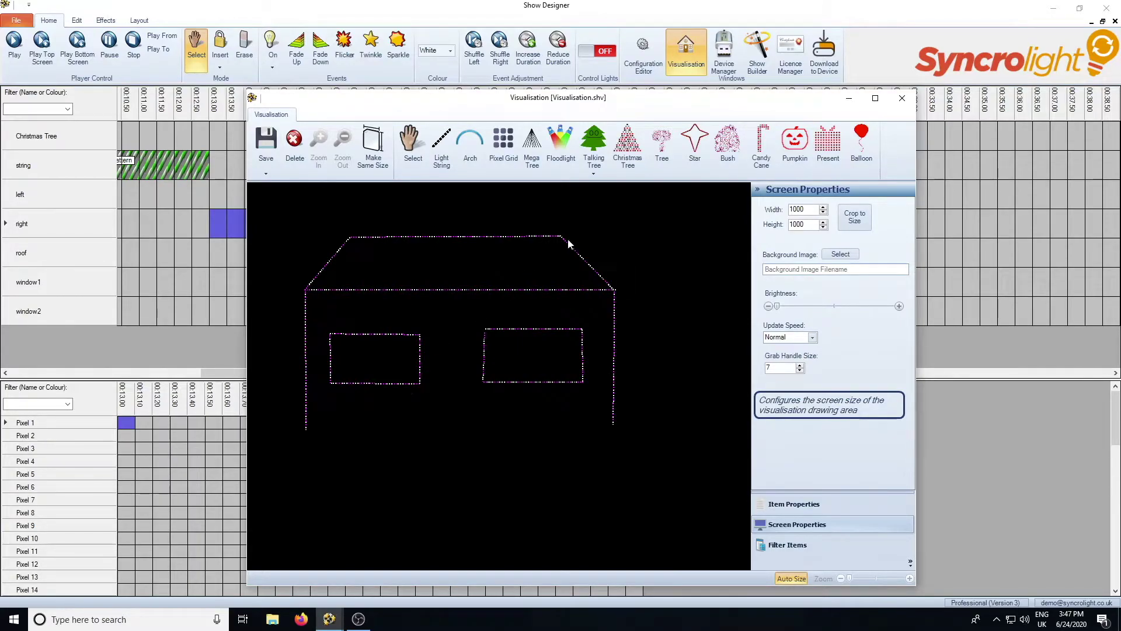
Start a Sweep effect on the right string from 00:13.00 with a duration of 4.5 seconds
{"action": "left_click", "coordinate": [610, 5]}
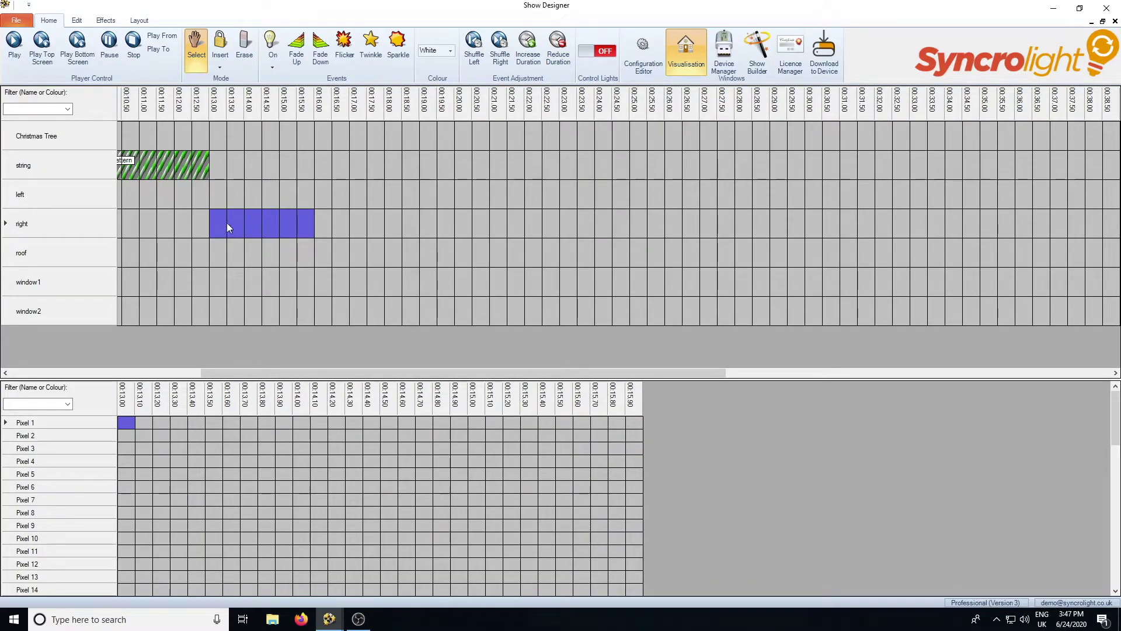
{"action": "key", "text": "ctrl+Left"}
{"action": "right_click", "coordinate": [353, 221]}
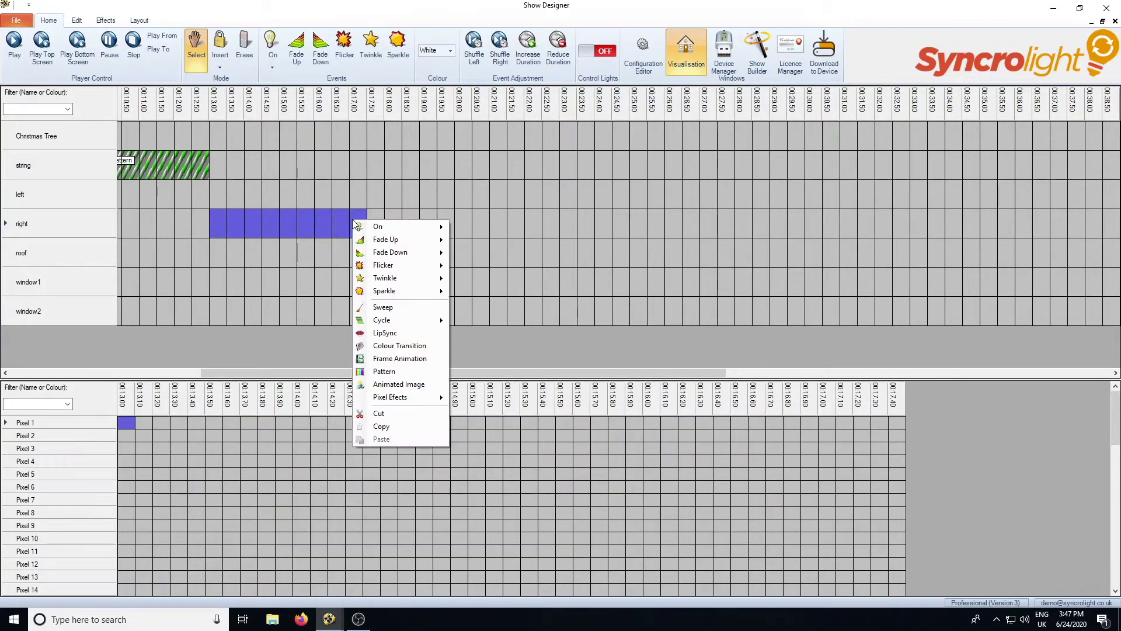
{"action": "left_click", "coordinate": [383, 307]}
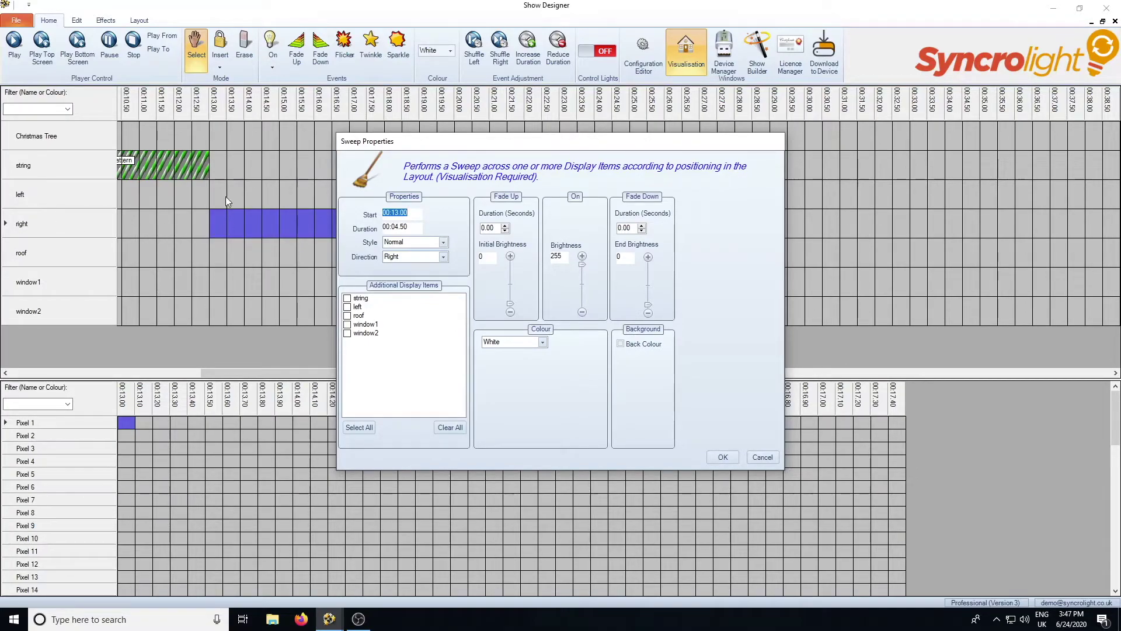
Extend the sweep to all additional display items with 0.30-second fade up and fade down in Red, and accept it
{"action": "left_click", "coordinate": [354, 299]}
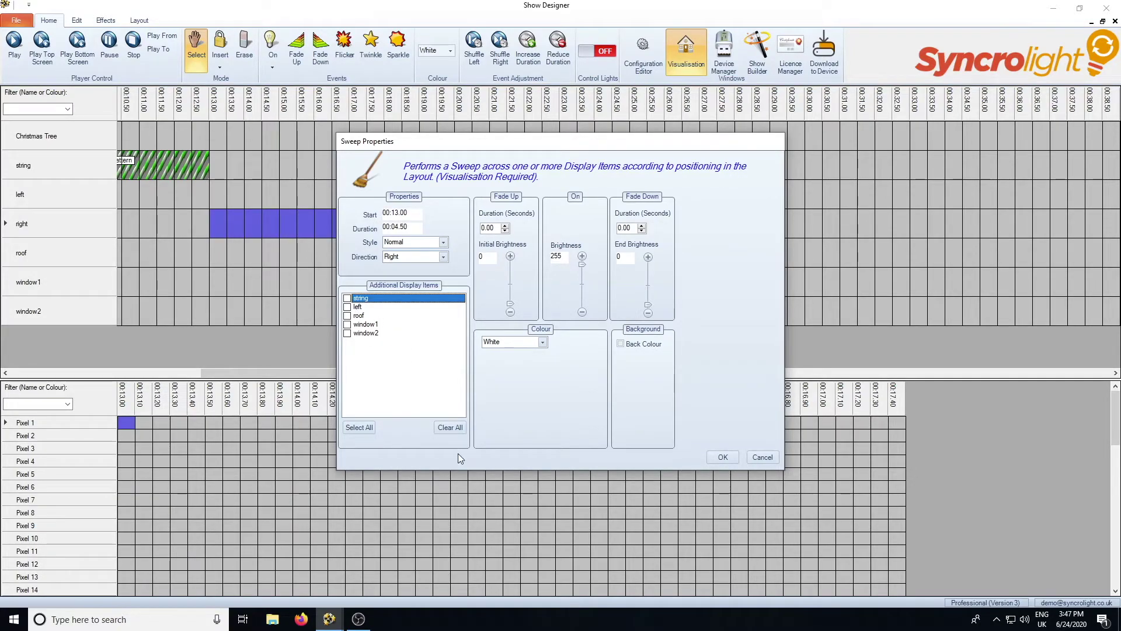
{"action": "left_click", "coordinate": [362, 428]}
{"action": "left_click", "coordinate": [506, 226]}
{"action": "left_click", "coordinate": [543, 342]}
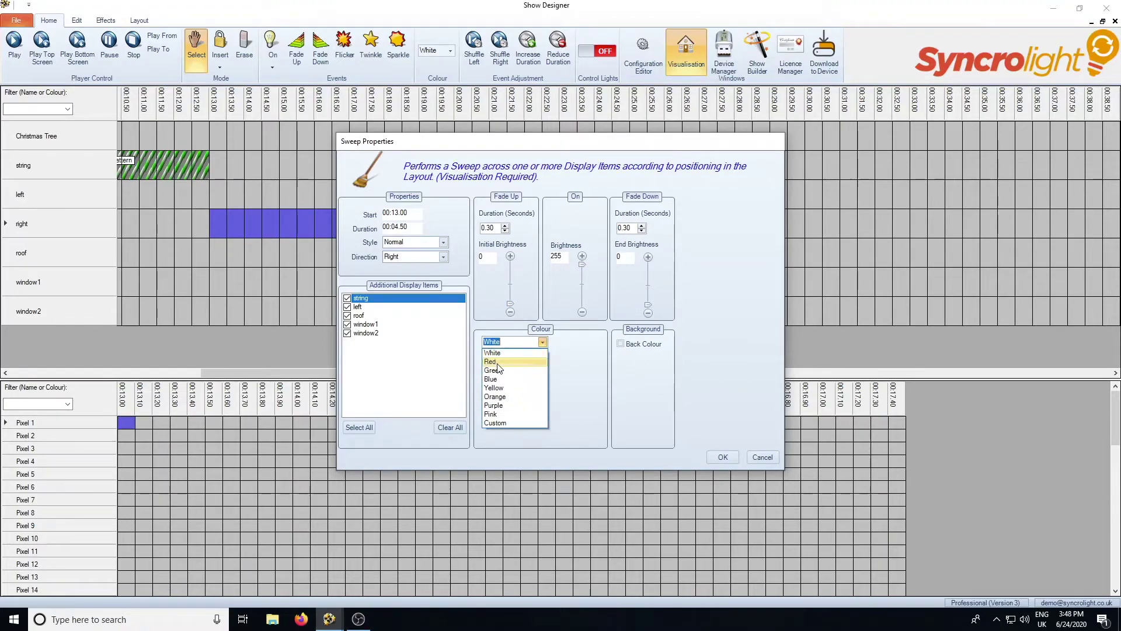
{"action": "left_click", "coordinate": [495, 362]}
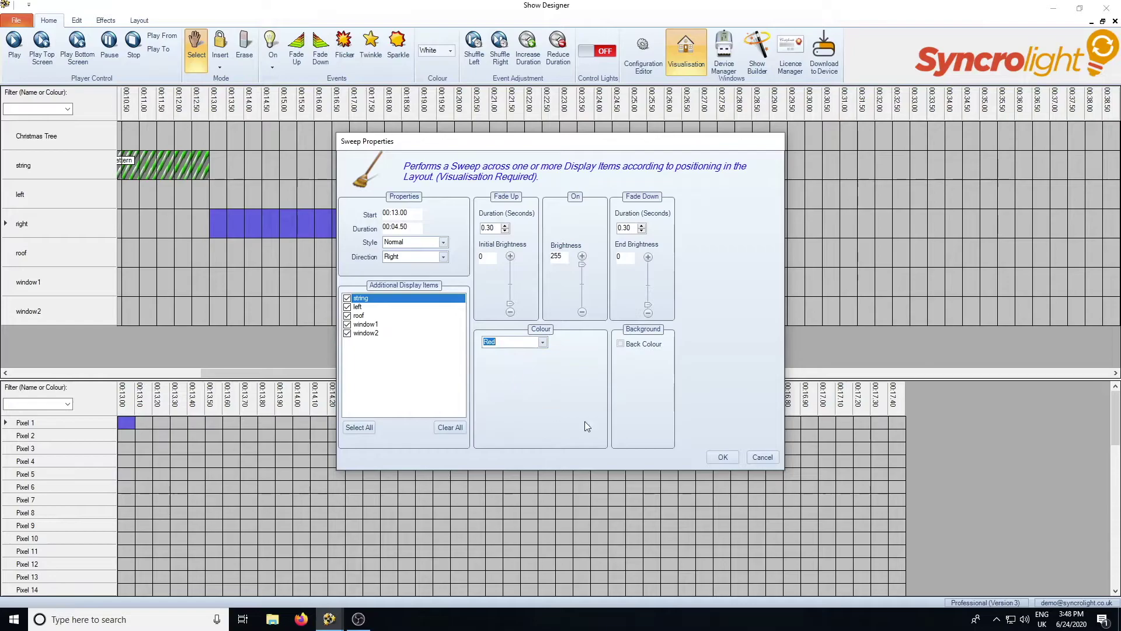
{"action": "left_click", "coordinate": [725, 456]}
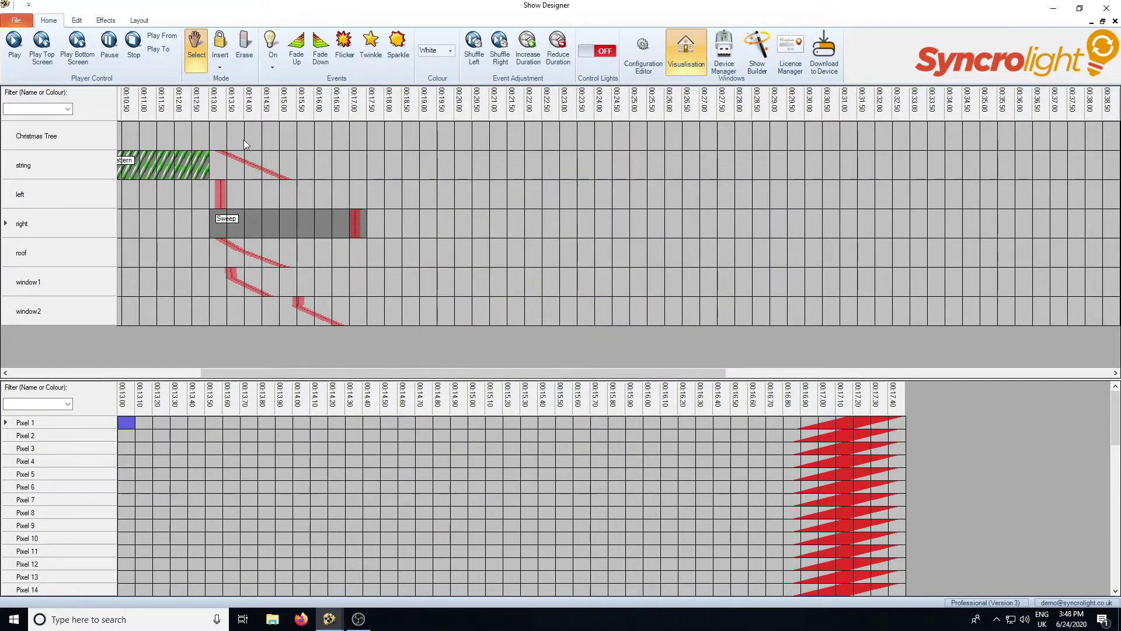
Play the red sweep section to check its movement across the house, and stop playback
{"action": "left_click", "coordinate": [256, 219]}
{"action": "left_click", "coordinate": [82, 47]}
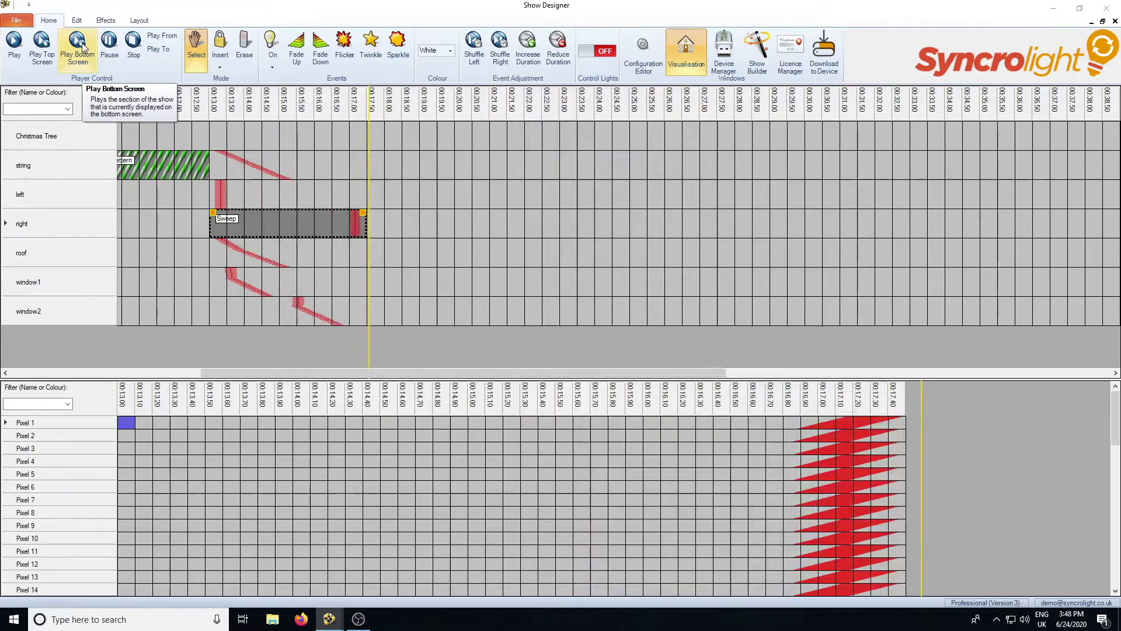
{"action": "left_click", "coordinate": [81, 47]}
{"action": "left_click", "coordinate": [133, 44]}
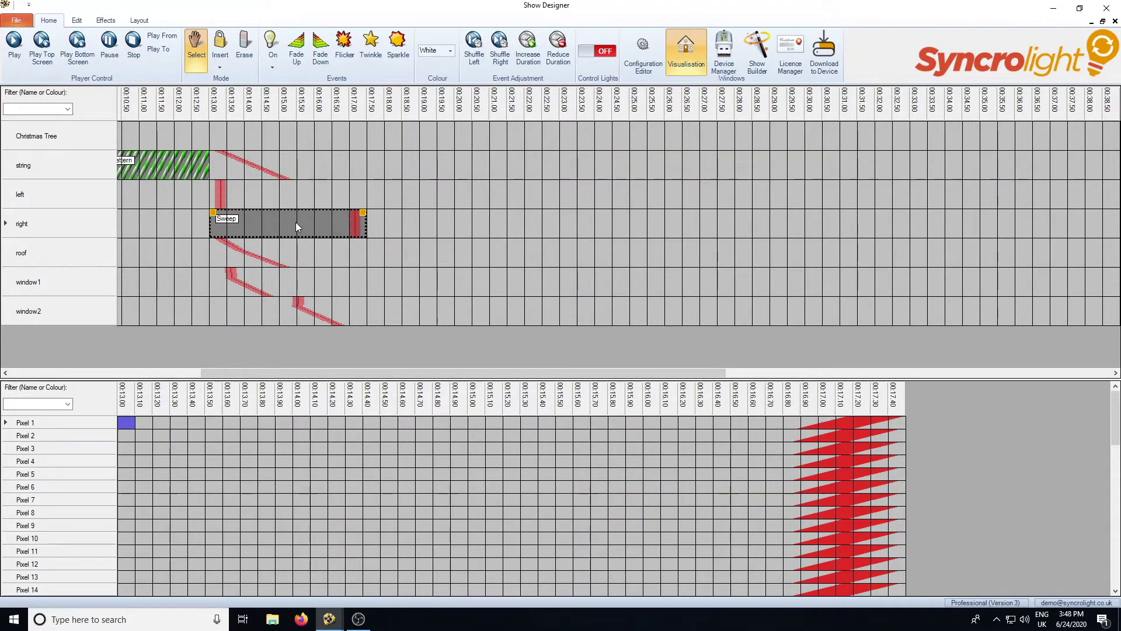
Lengthen the sweep's fades, with a fade-down duration of 0.80 seconds, and play the section to check it
{"action": "double_click", "coordinate": [295, 222]}
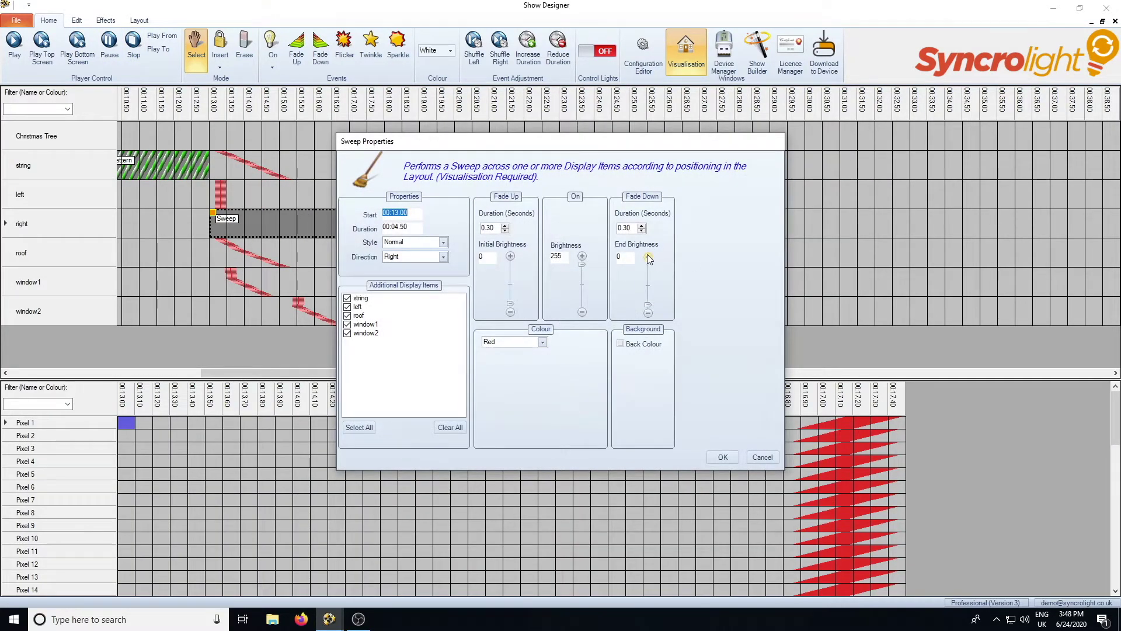
{"action": "left_click", "coordinate": [643, 226]}
{"action": "left_click", "coordinate": [642, 226]}
{"action": "left_click", "coordinate": [724, 458]}
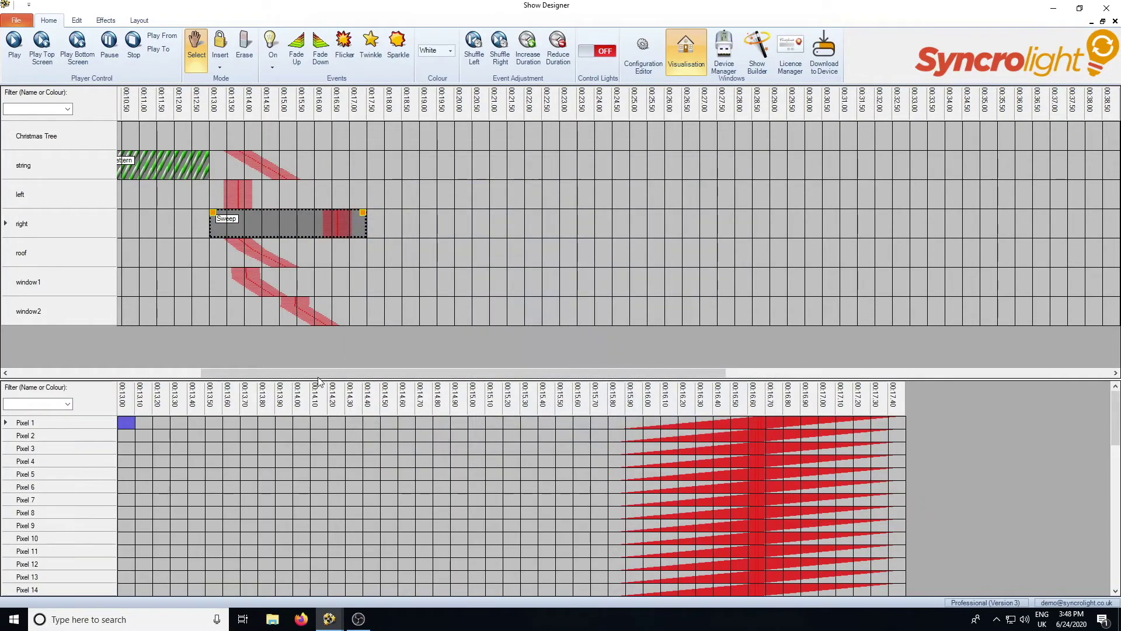
{"action": "left_click", "coordinate": [78, 47]}
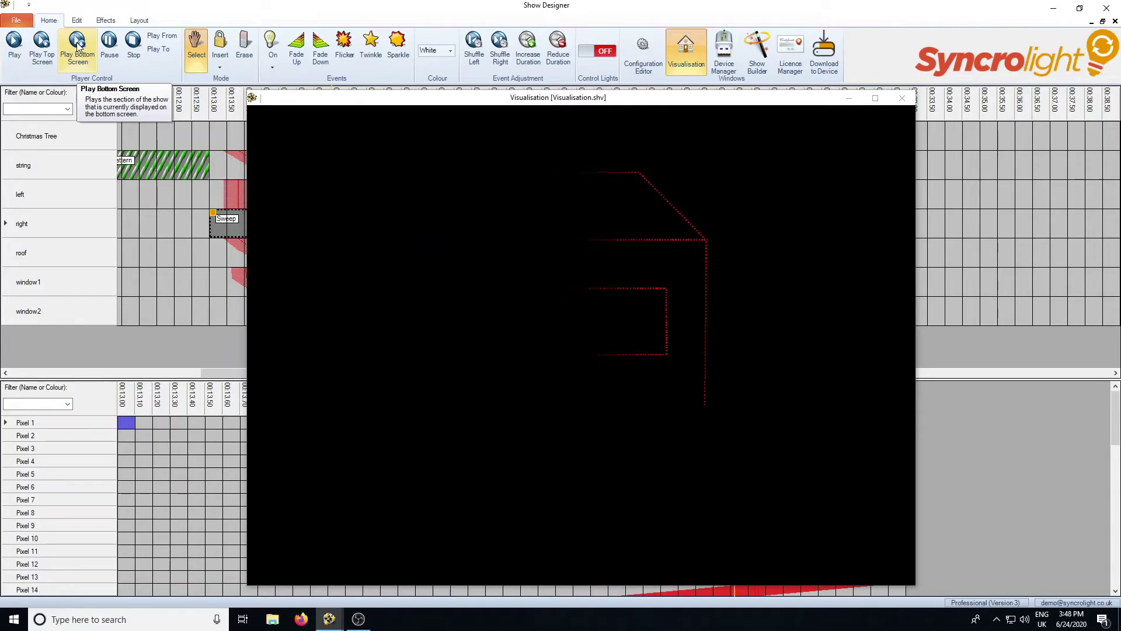
{"action": "left_click", "coordinate": [133, 44]}
Shorten the sweep block on the right string to about 3.8 seconds and play it back
{"action": "left_click_drag", "start_coordinate": [363, 215], "coordinate": [341, 214]}
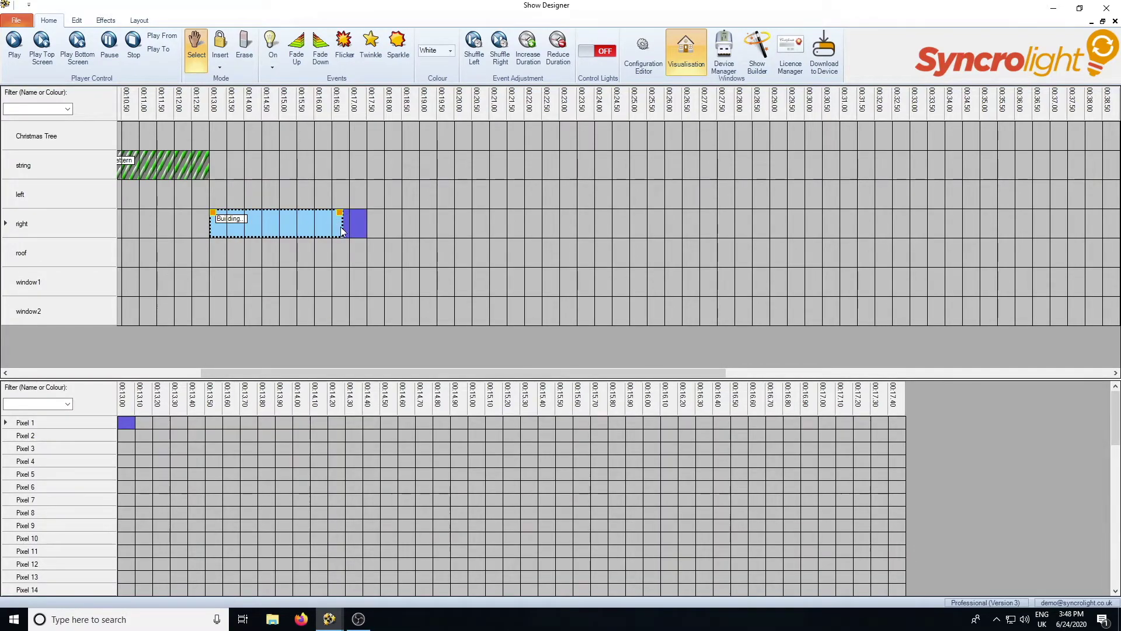
{"action": "left_click", "coordinate": [84, 43]}
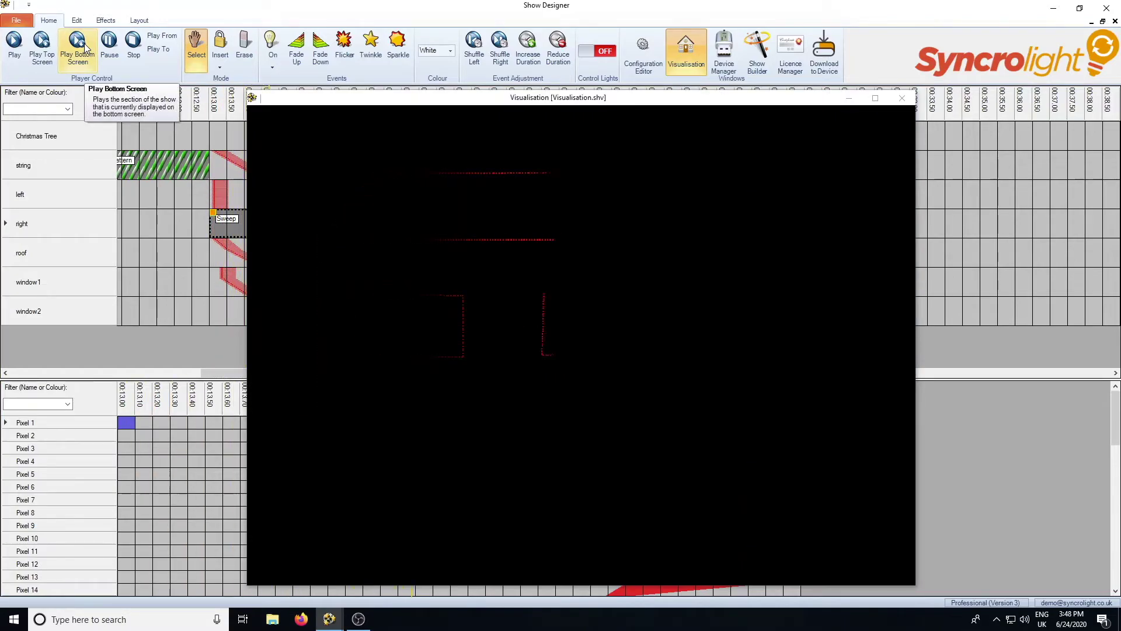
{"action": "left_click", "coordinate": [132, 45]}
Set the sweep's direction to Downwards and its colour to Green, and play the section to check it
{"action": "double_click", "coordinate": [264, 220]}
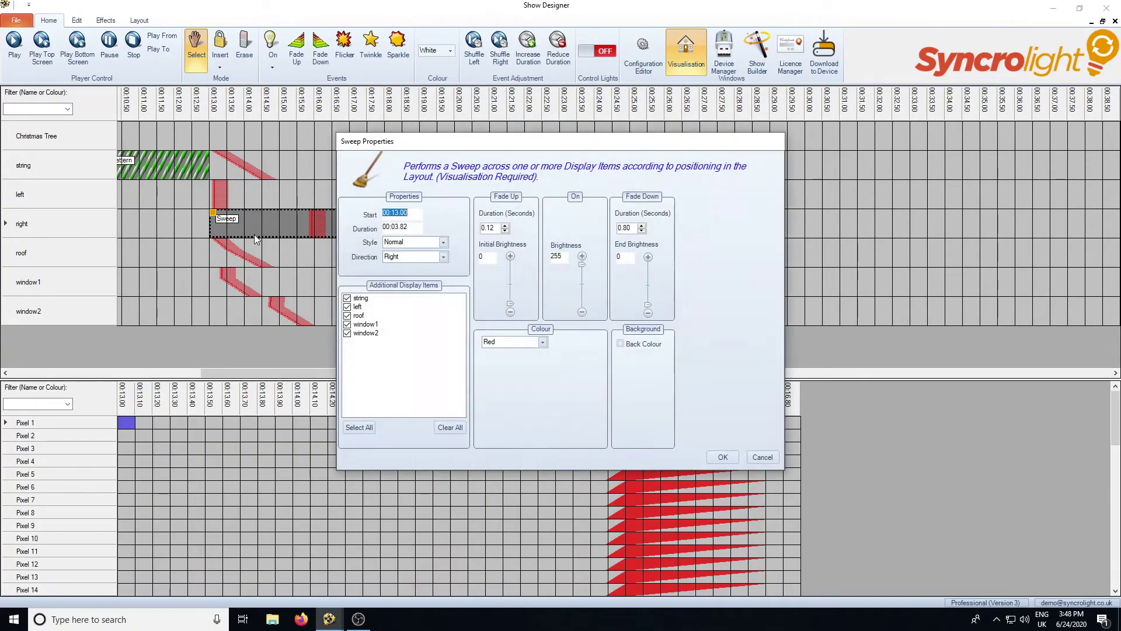
{"action": "left_click", "coordinate": [446, 258]}
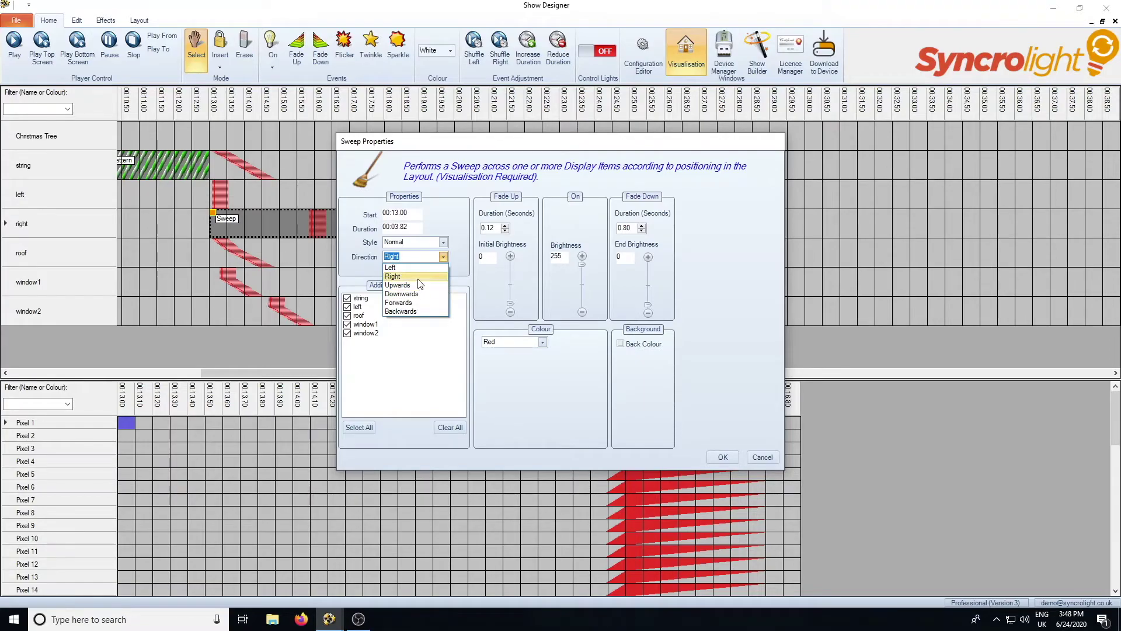
{"action": "left_click", "coordinate": [420, 295]}
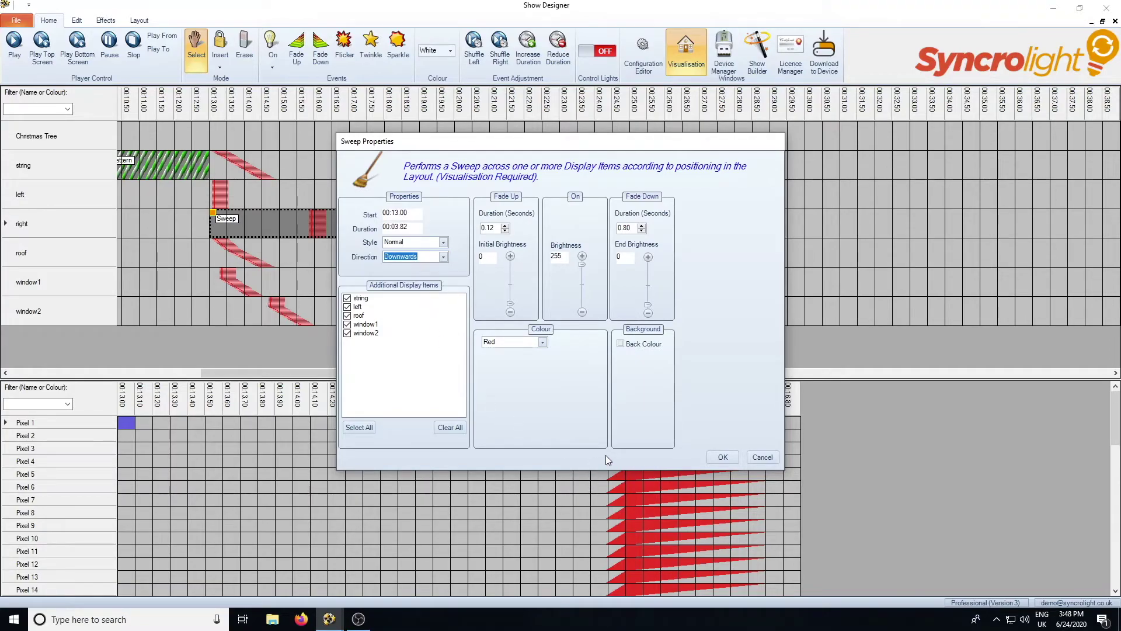
{"action": "left_click", "coordinate": [542, 341]}
{"action": "left_click", "coordinate": [517, 373]}
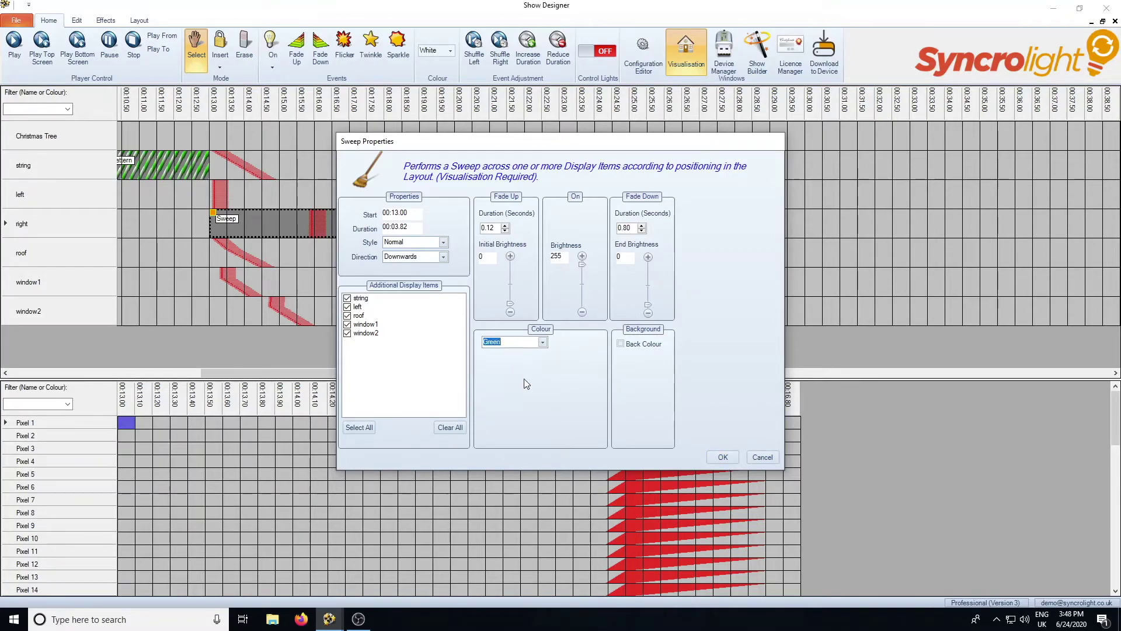
{"action": "left_click", "coordinate": [722, 457]}
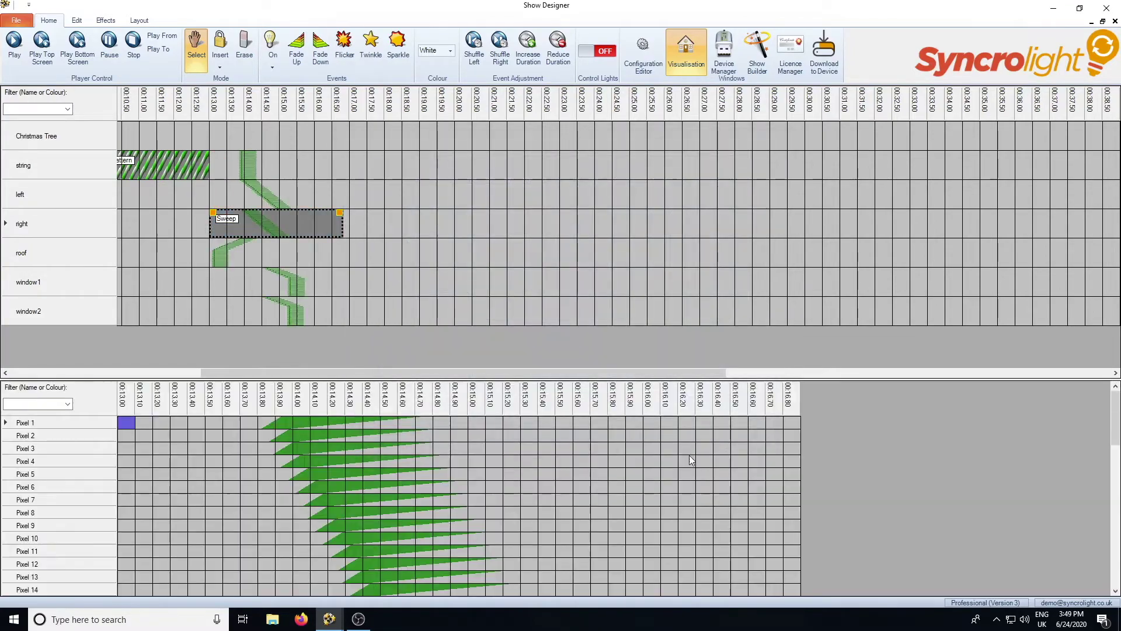
{"action": "left_click", "coordinate": [86, 48]}
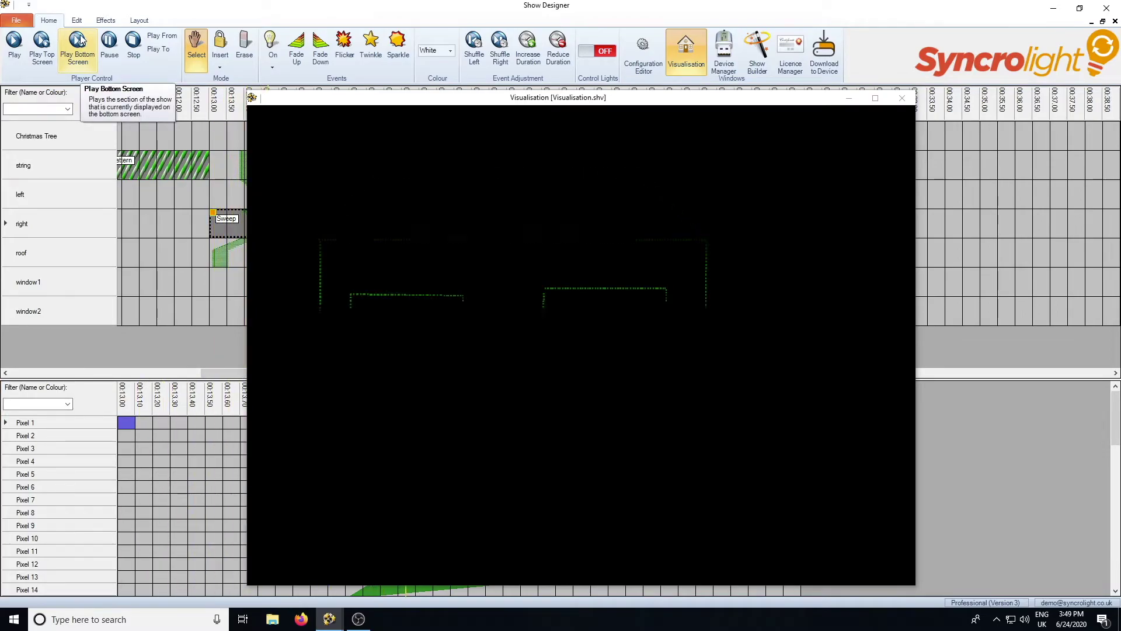
{"action": "left_click", "coordinate": [133, 40]}
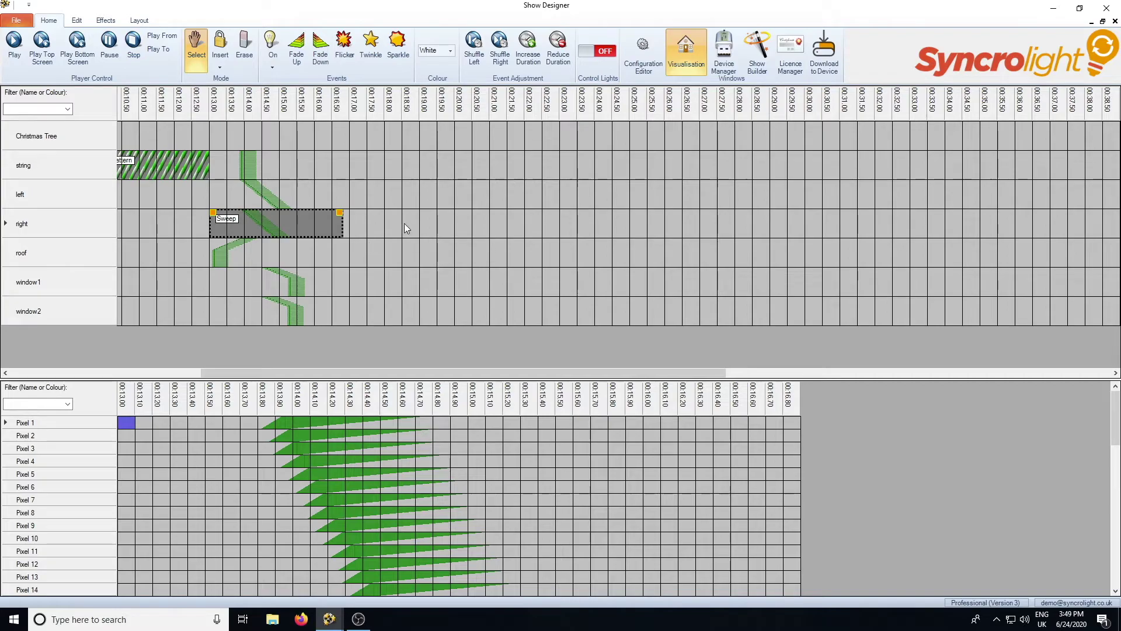
Create a Colour Gradient pixel effect on the right string from 00:17.50 for 7 seconds and preview it
{"action": "left_click_drag", "start_coordinate": [506, 221], "coordinate": [594, 221]}
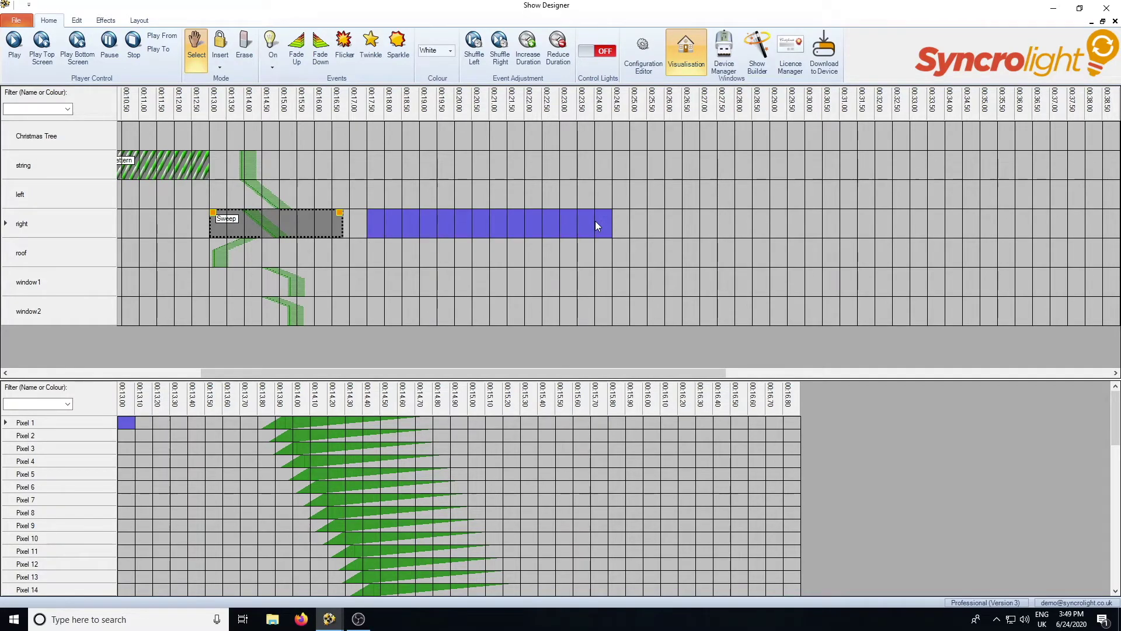
{"action": "right_click", "coordinate": [407, 220]}
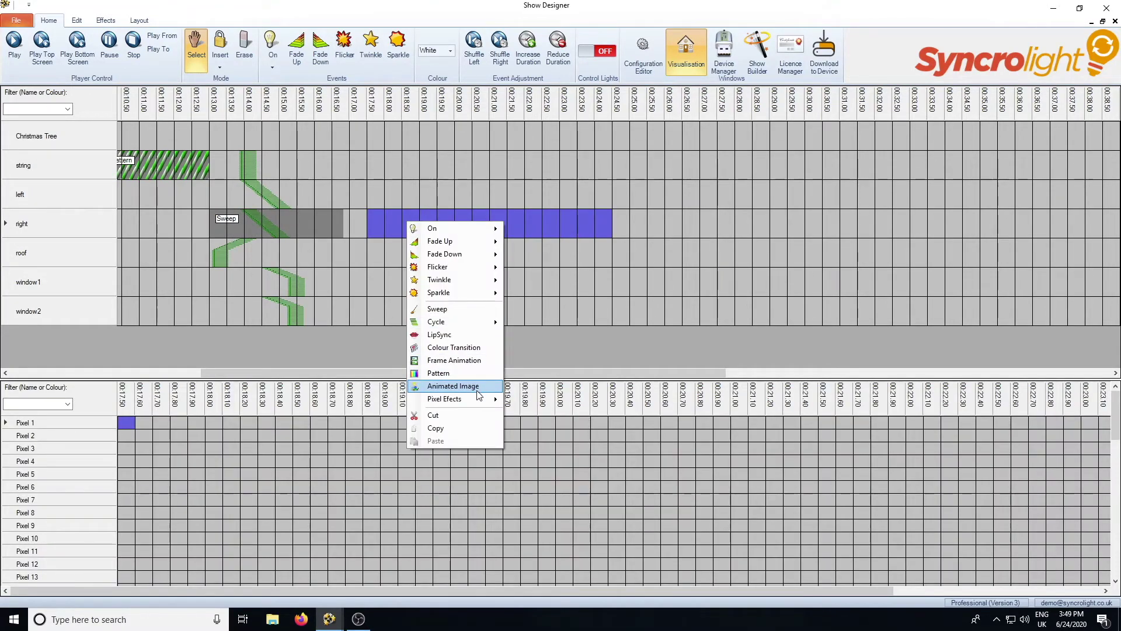
{"action": "mouse_move", "coordinate": [480, 401]}
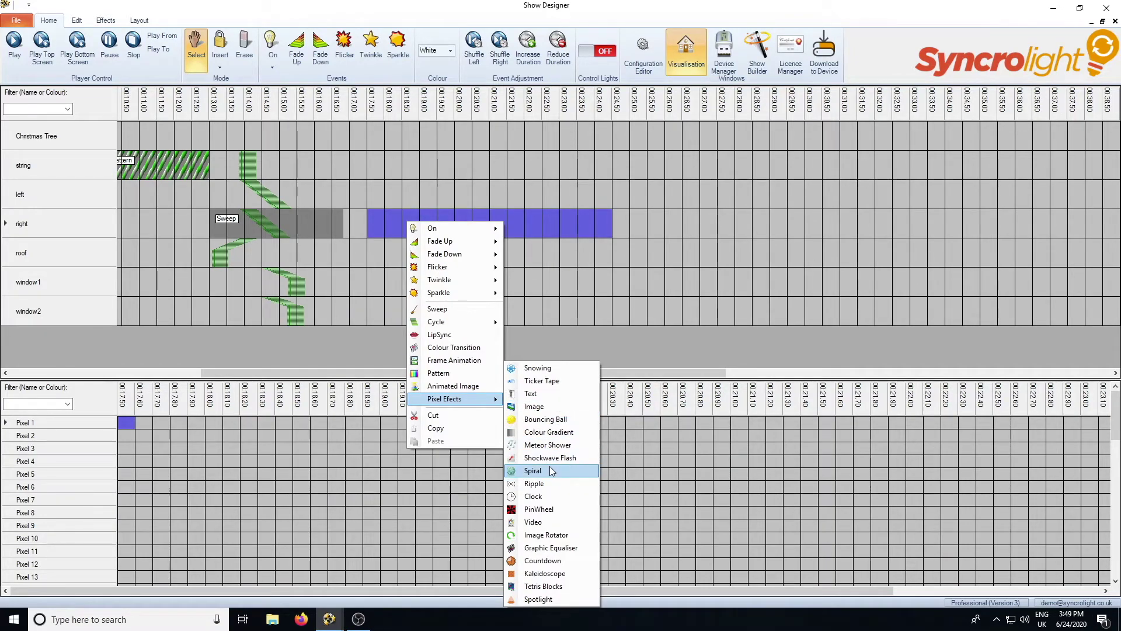
{"action": "left_click", "coordinate": [551, 433]}
{"action": "left_click_drag", "start_coordinate": [455, 143], "coordinate": [390, 131]}
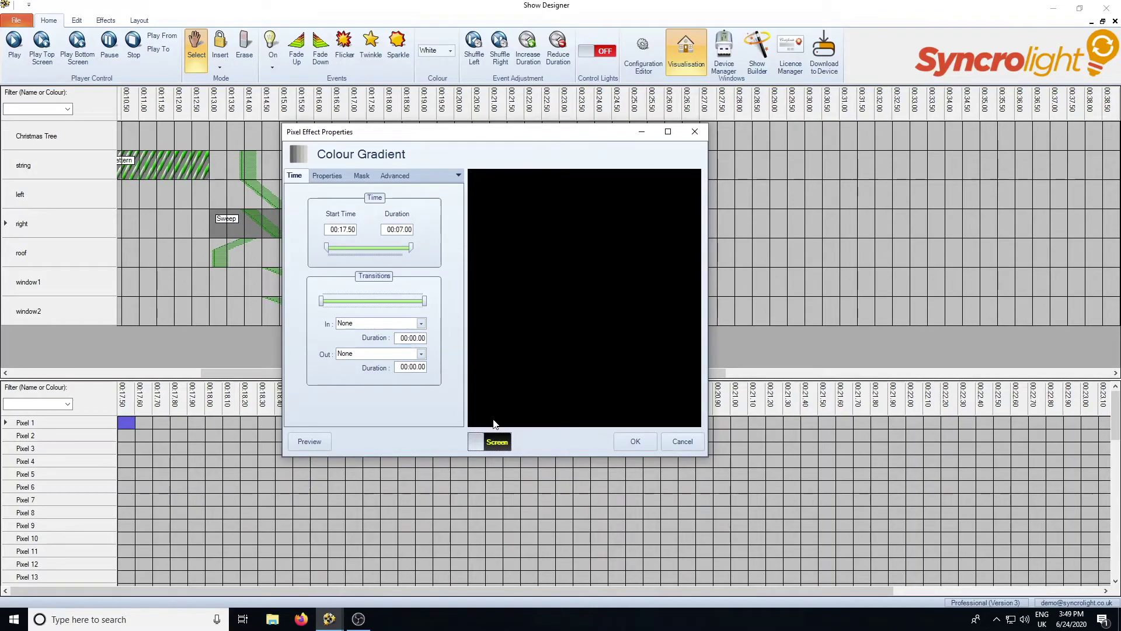
{"action": "left_click", "coordinate": [312, 443]}
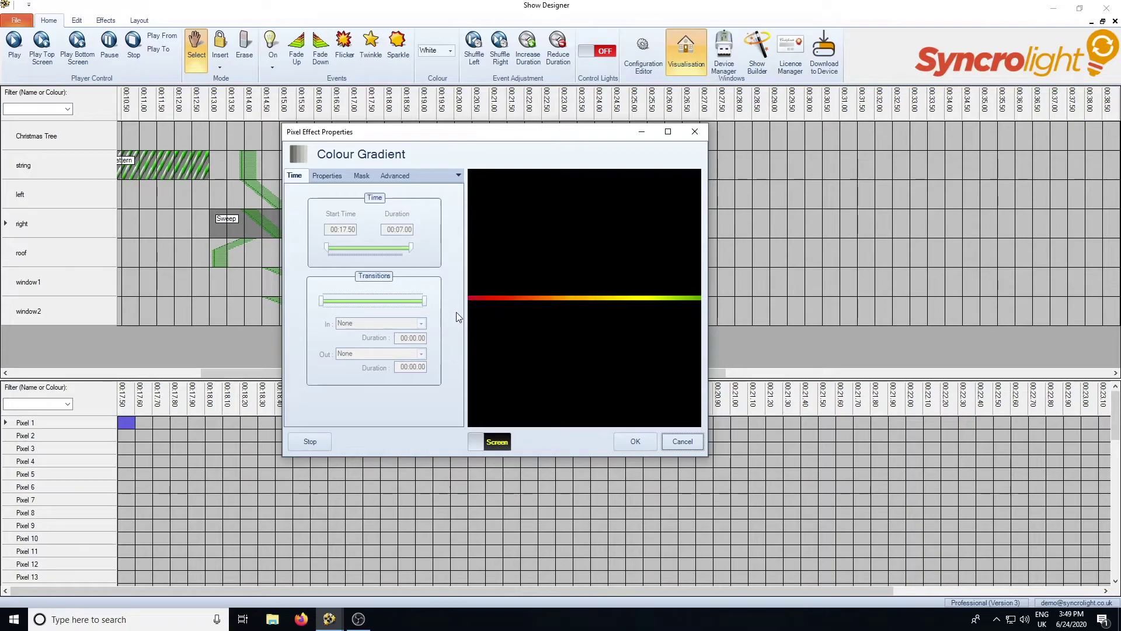
{"action": "left_click", "coordinate": [301, 445]}
Apply the Colour Gradient to all additional pixel items through its advanced settings and accept the effect
{"action": "left_click", "coordinate": [331, 178]}
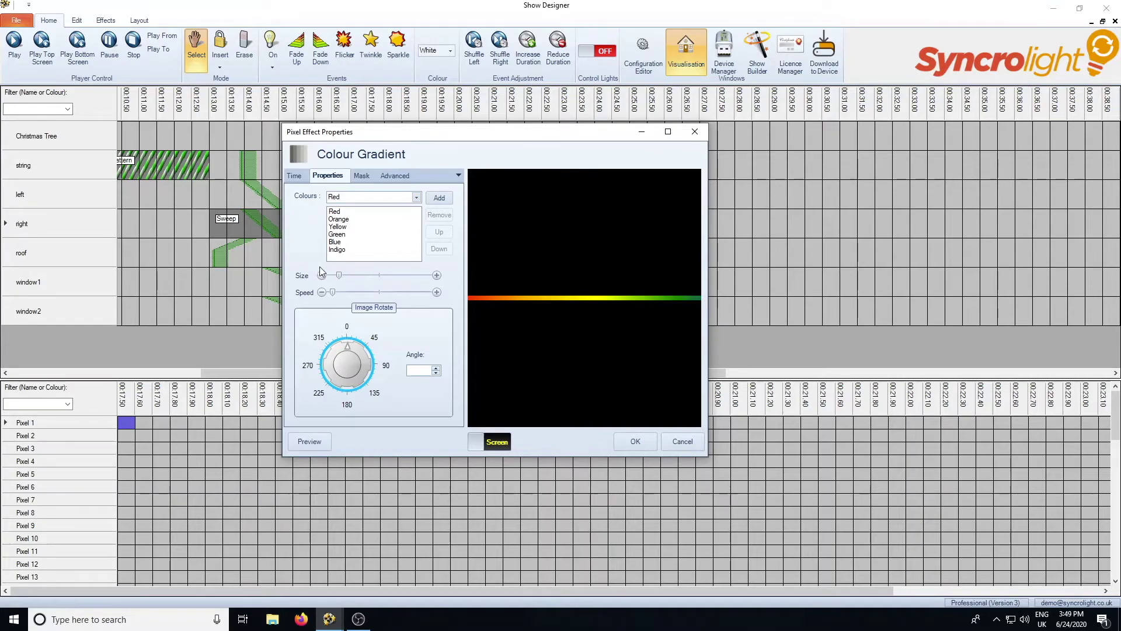
{"action": "left_click", "coordinate": [363, 177]}
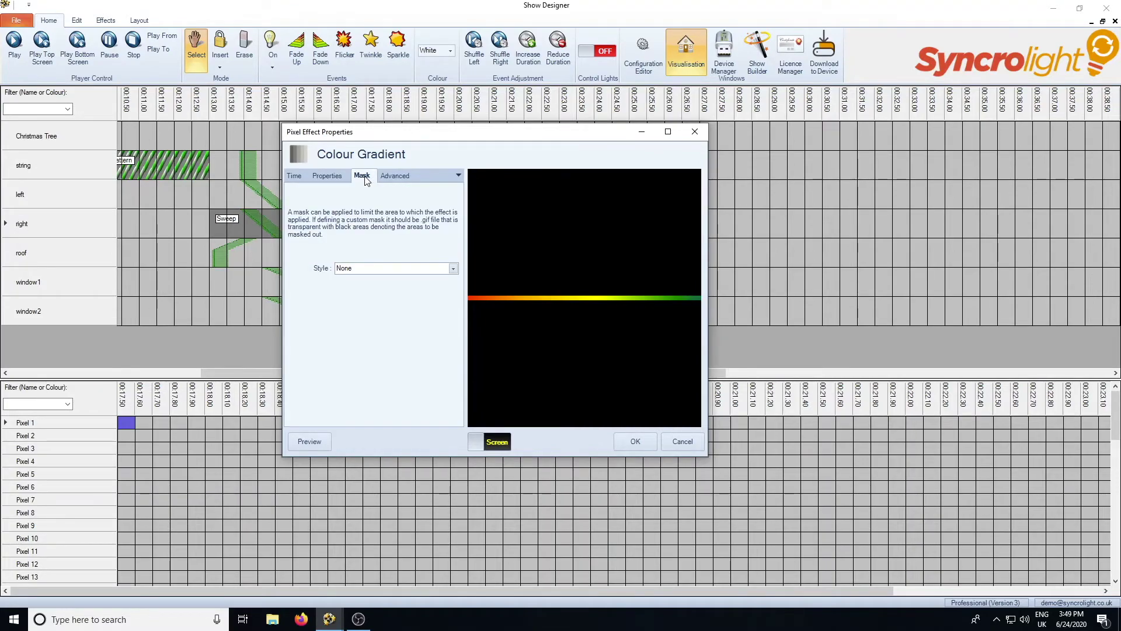
{"action": "left_click", "coordinate": [404, 176]}
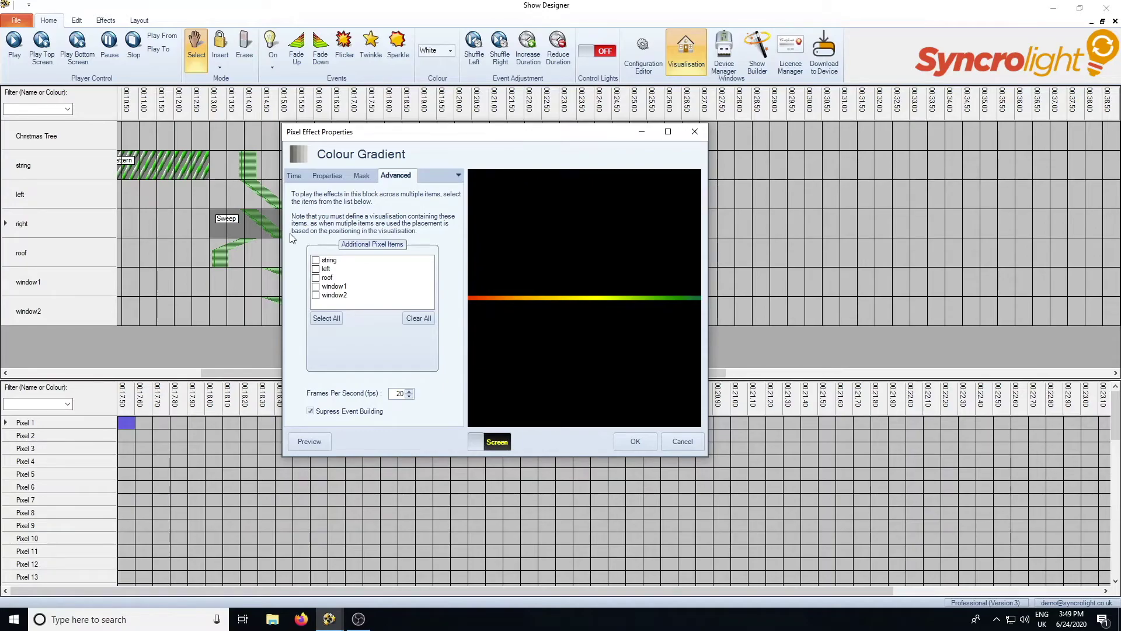
{"action": "left_click", "coordinate": [321, 323]}
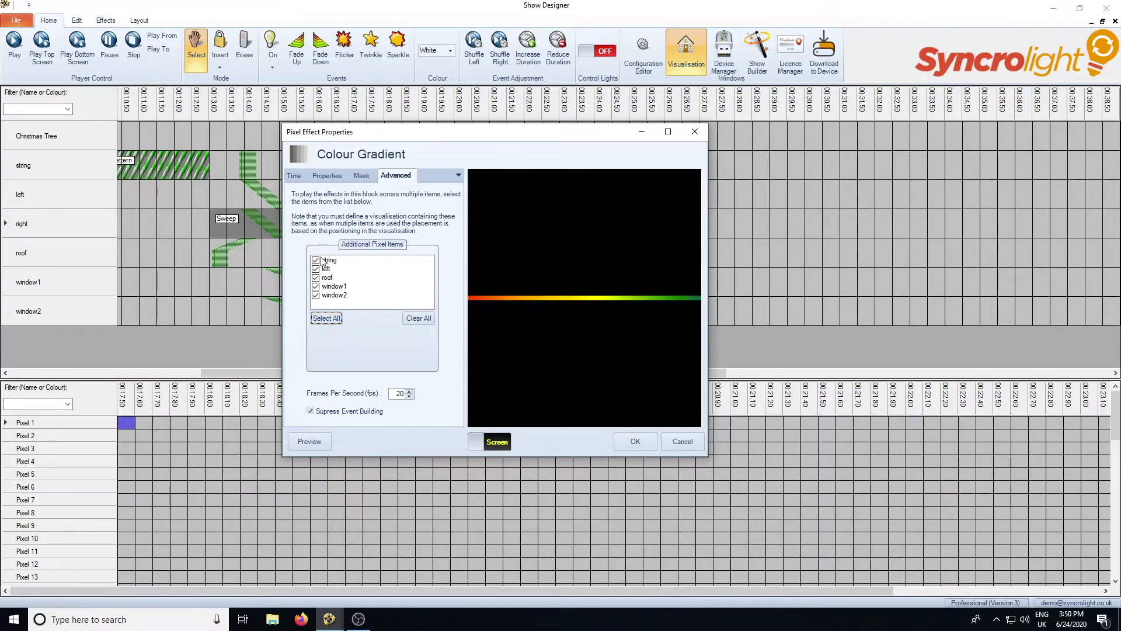
{"action": "left_click", "coordinate": [636, 442]}
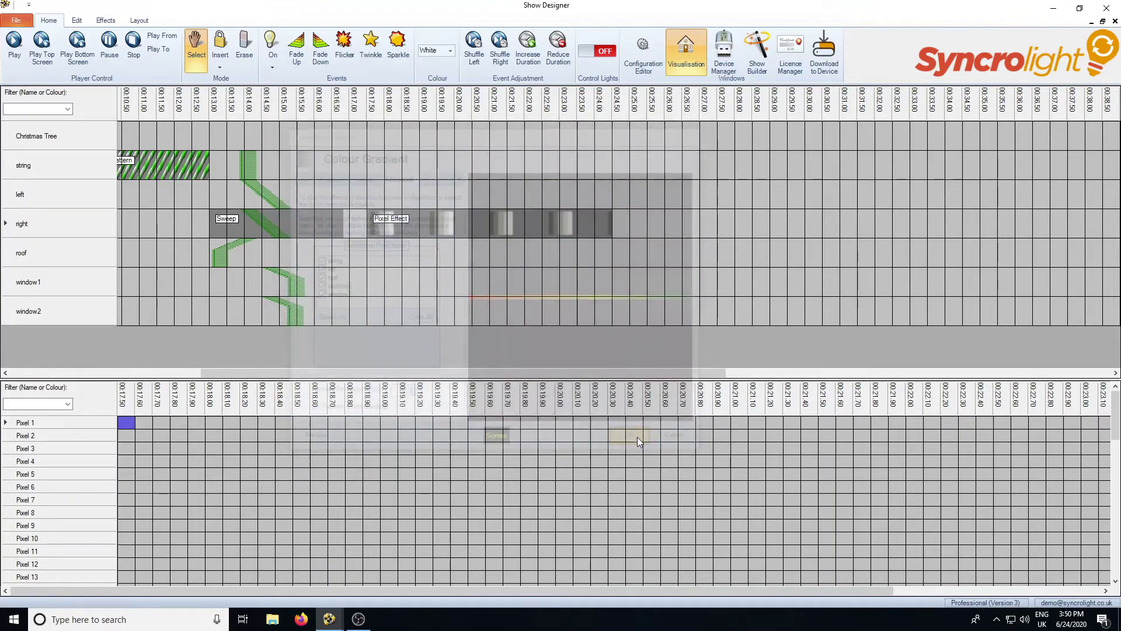
Play the Colour Gradient section to check it on the house visualisation, and stop playback
{"action": "left_click", "coordinate": [466, 232]}
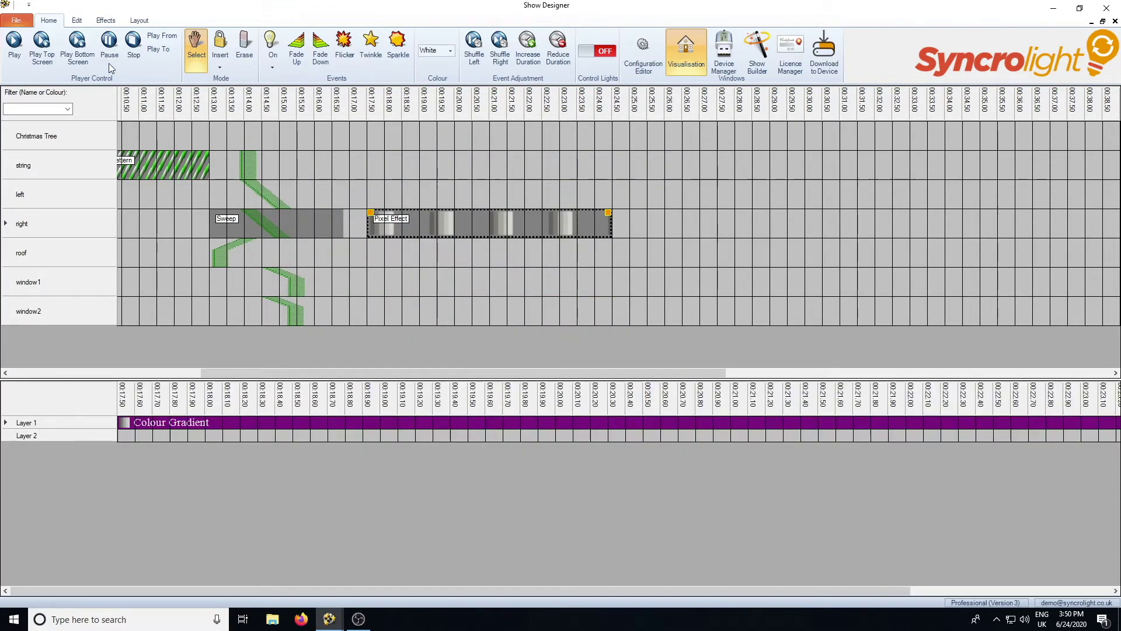
{"action": "left_click", "coordinate": [83, 43]}
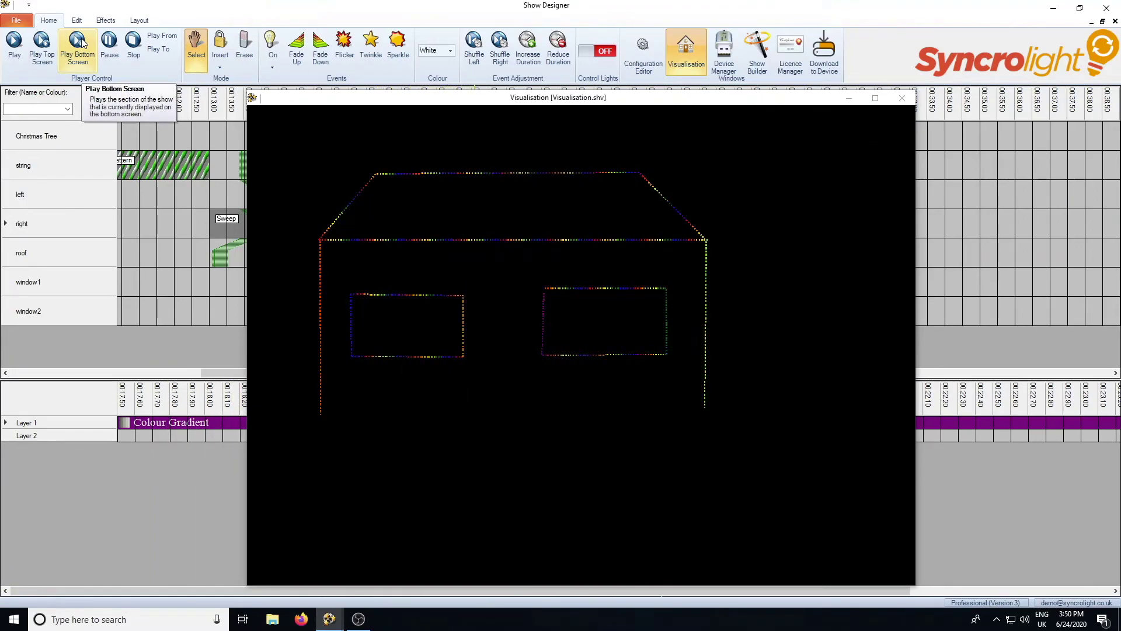
{"action": "left_click", "coordinate": [130, 42]}
{"action": "left_click_drag", "start_coordinate": [441, 98], "coordinate": [644, 60]}
Increase the Colour Gradient's size to slightly past the midpoint, previewing the change, then accept it and play the section
{"action": "double_click", "coordinate": [412, 223]}
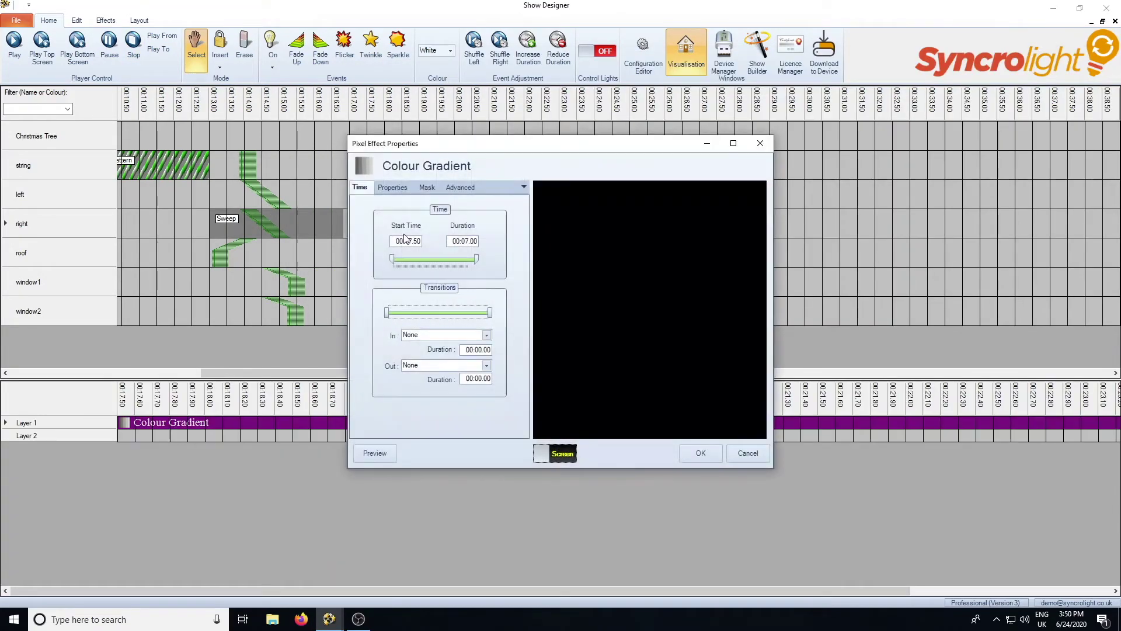
{"action": "left_click", "coordinate": [393, 187]}
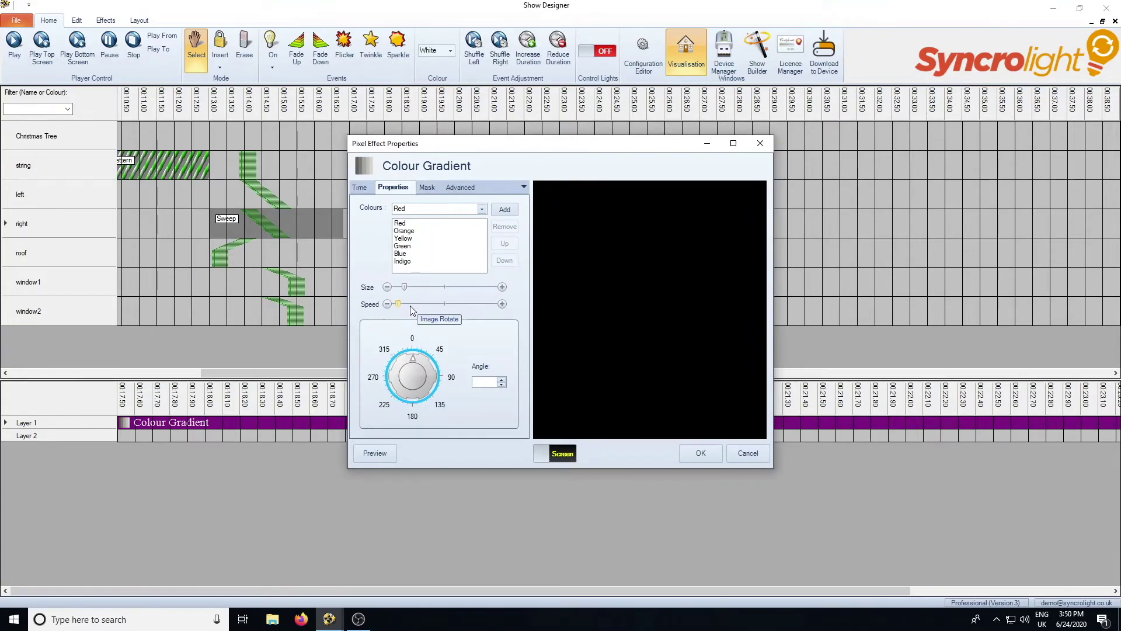
{"action": "left_click_drag", "start_coordinate": [407, 288], "coordinate": [419, 291]}
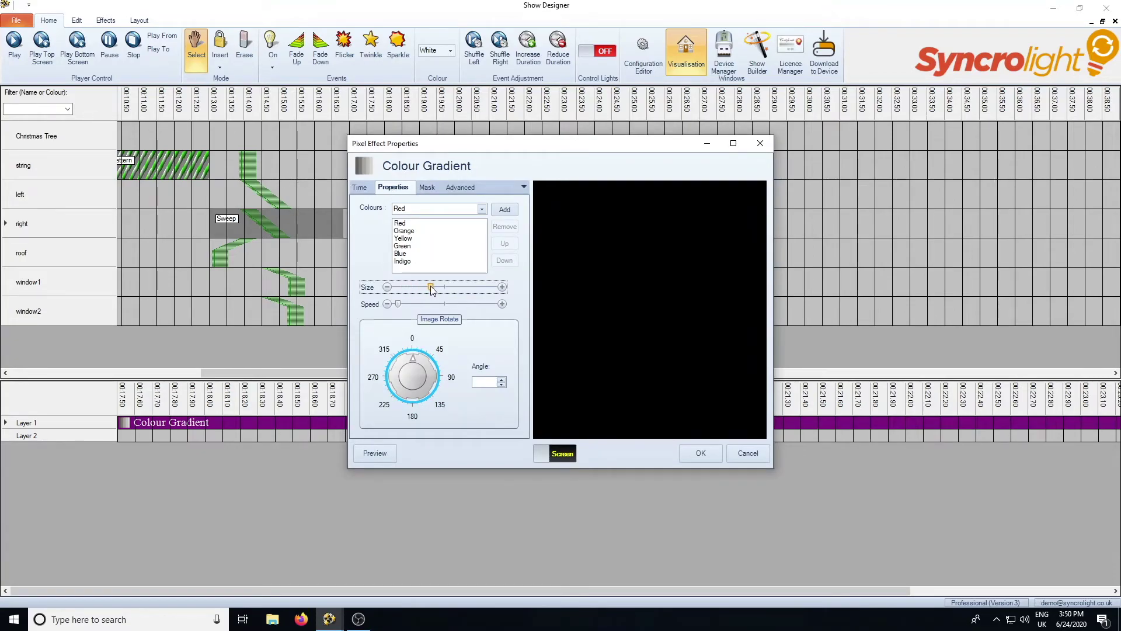
{"action": "left_click", "coordinate": [385, 456]}
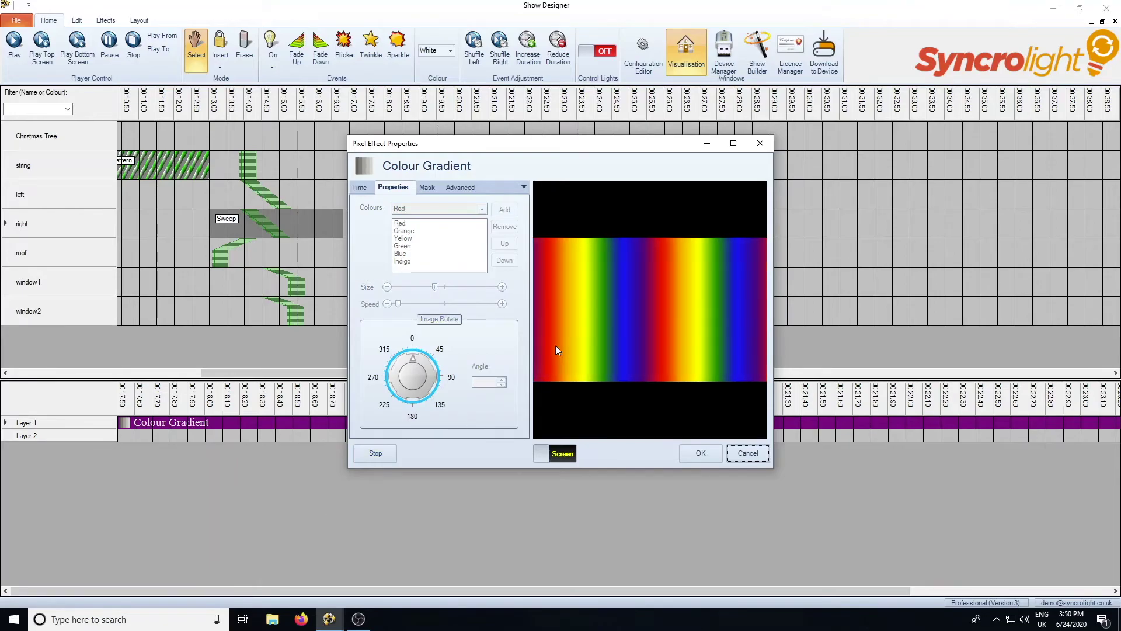
{"action": "left_click", "coordinate": [381, 453]}
{"action": "left_click_drag", "start_coordinate": [434, 287], "coordinate": [457, 287]}
{"action": "left_click", "coordinate": [380, 455]}
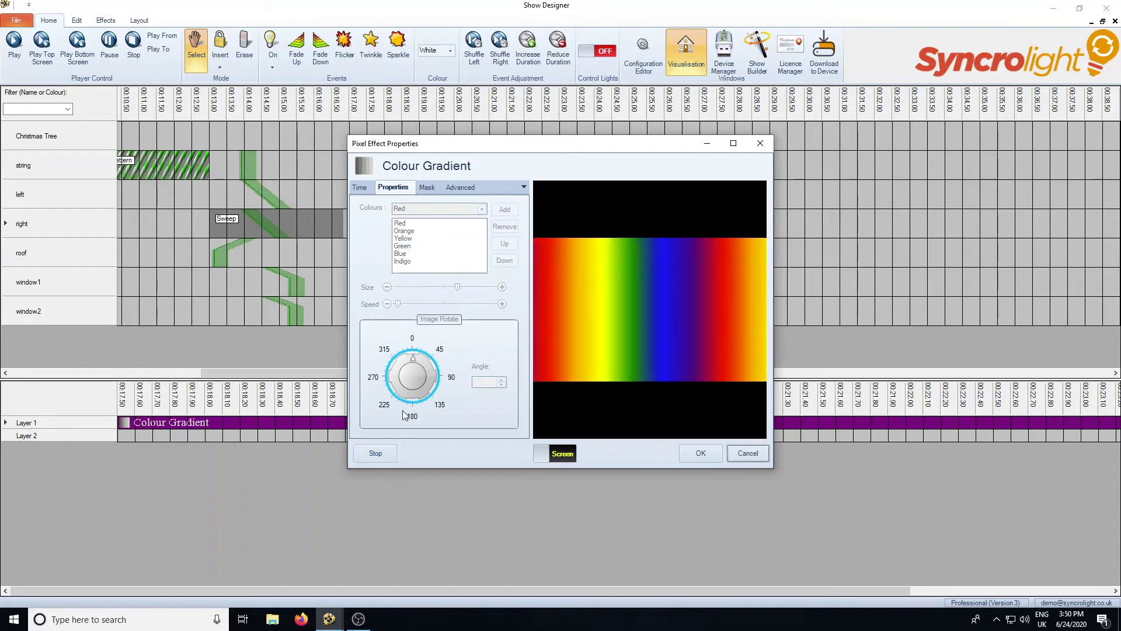
{"action": "left_click", "coordinate": [378, 452]}
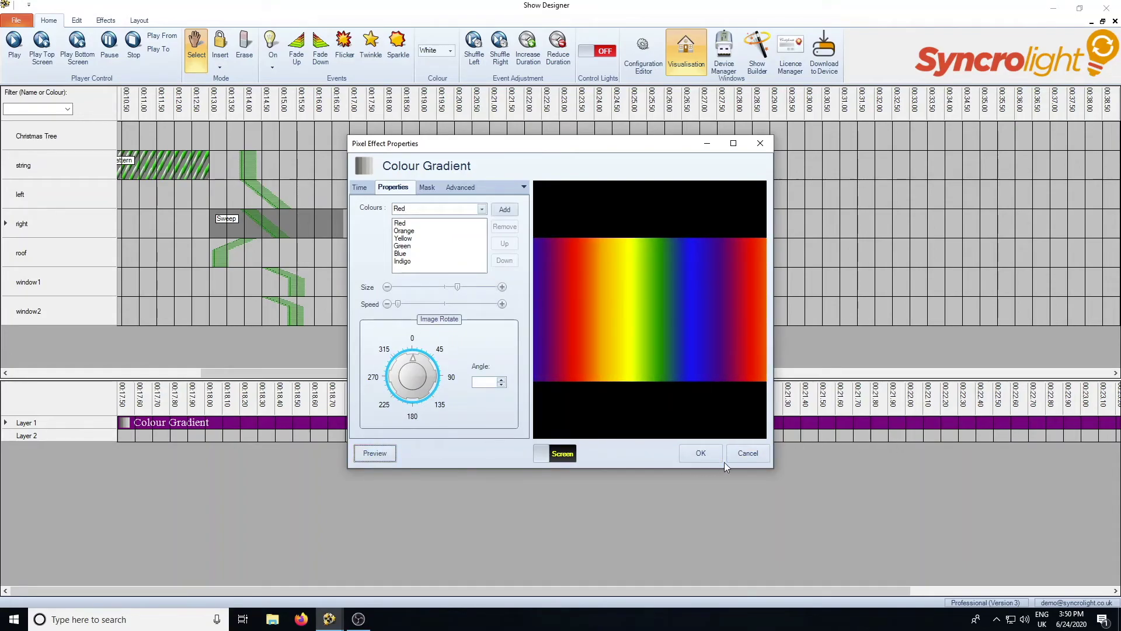
{"action": "left_click", "coordinate": [700, 455]}
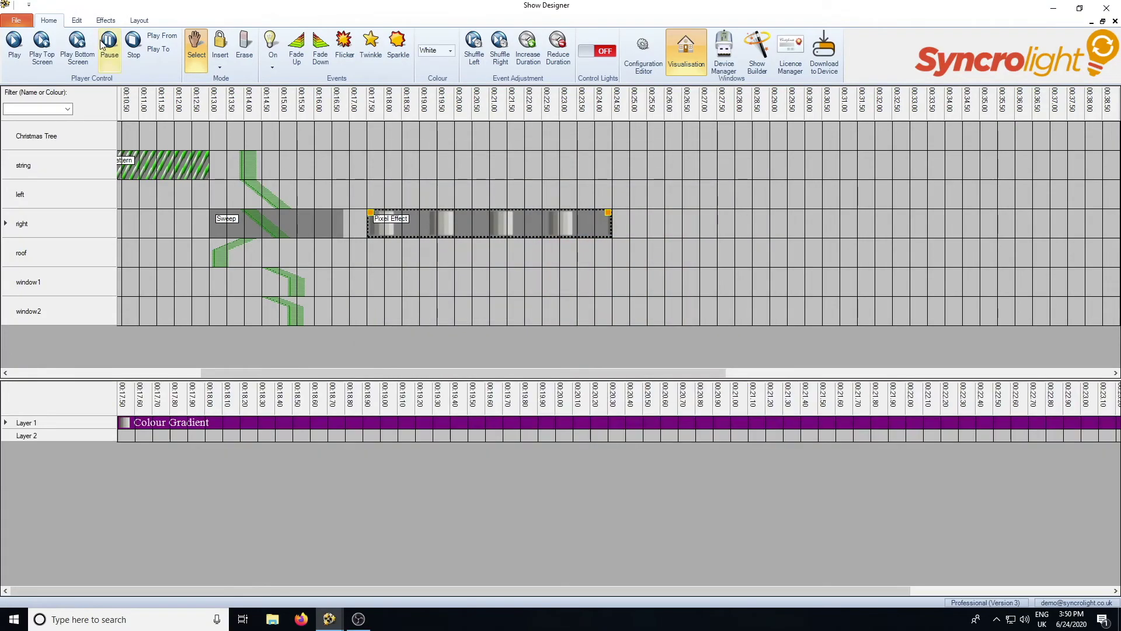
{"action": "left_click", "coordinate": [78, 47]}
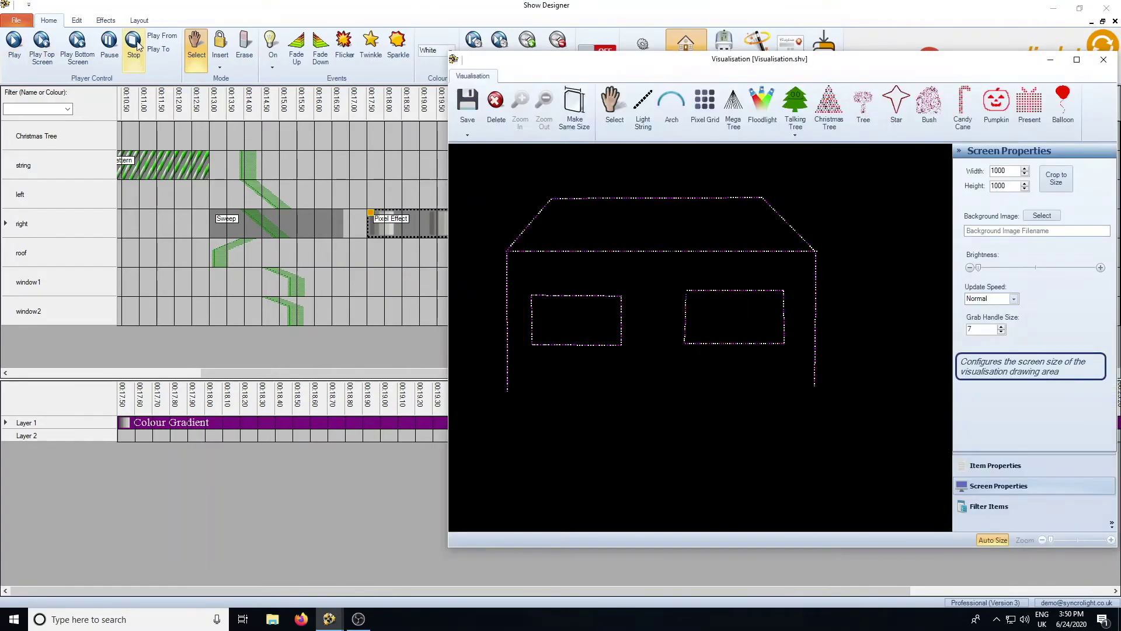
Rotate the Colour Gradient to a 45-degree angle, raise its speed slightly, preview and accept it, and play the section
{"action": "left_click", "coordinate": [449, 212]}
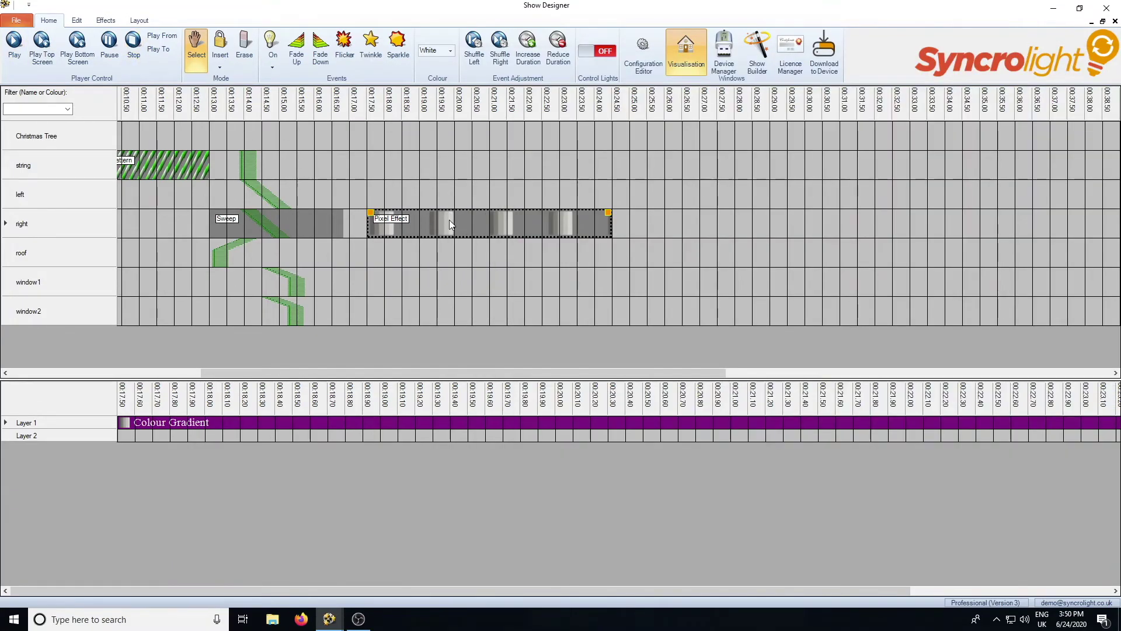
{"action": "double_click", "coordinate": [450, 220]}
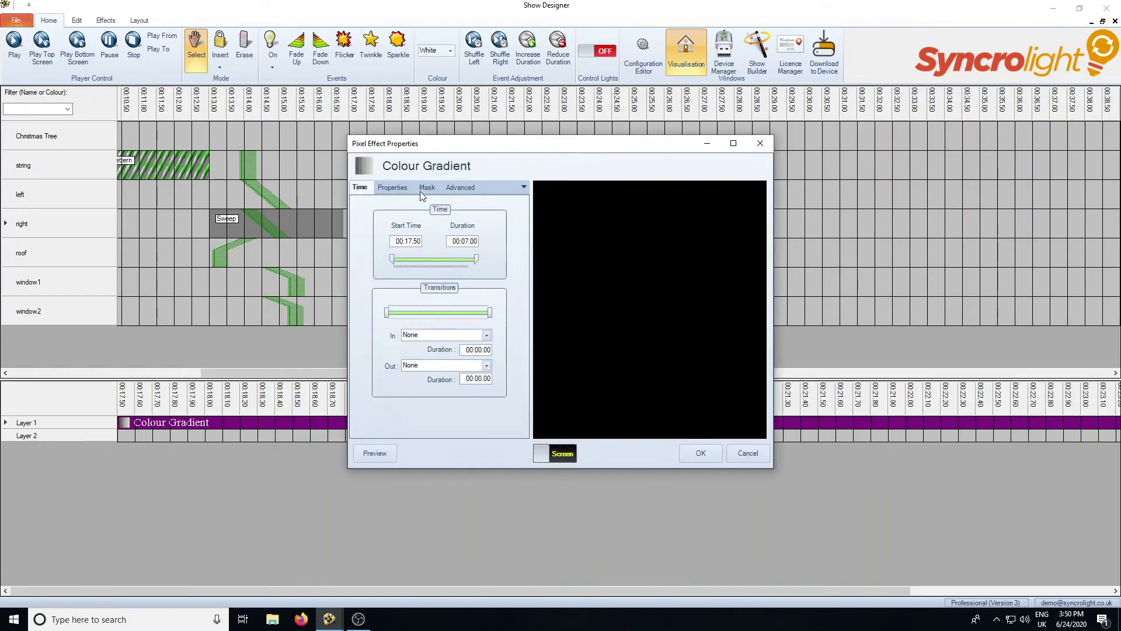
{"action": "left_click", "coordinate": [427, 188]}
{"action": "left_click", "coordinate": [394, 188]}
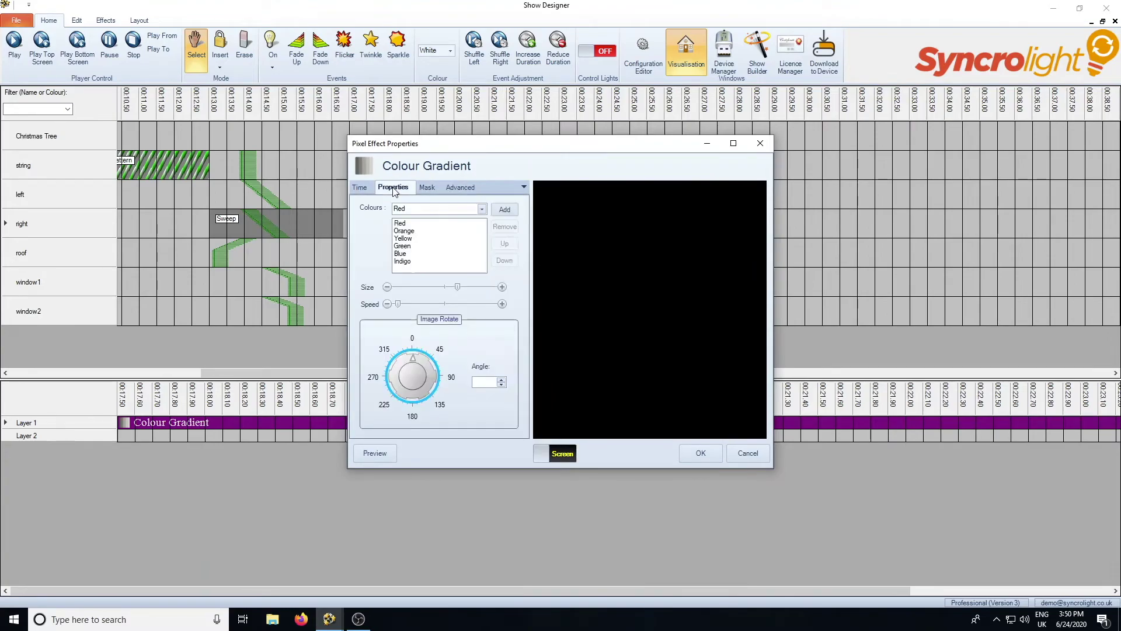
{"action": "mouse_move", "coordinate": [419, 363]}
{"action": "left_mouse_down"}
{"action": "mouse_move", "coordinate": [435, 373]}
{"action": "mouse_move", "coordinate": [428, 362]}
{"action": "left_mouse_up"}
{"action": "left_click_drag", "start_coordinate": [398, 303], "coordinate": [408, 304]}
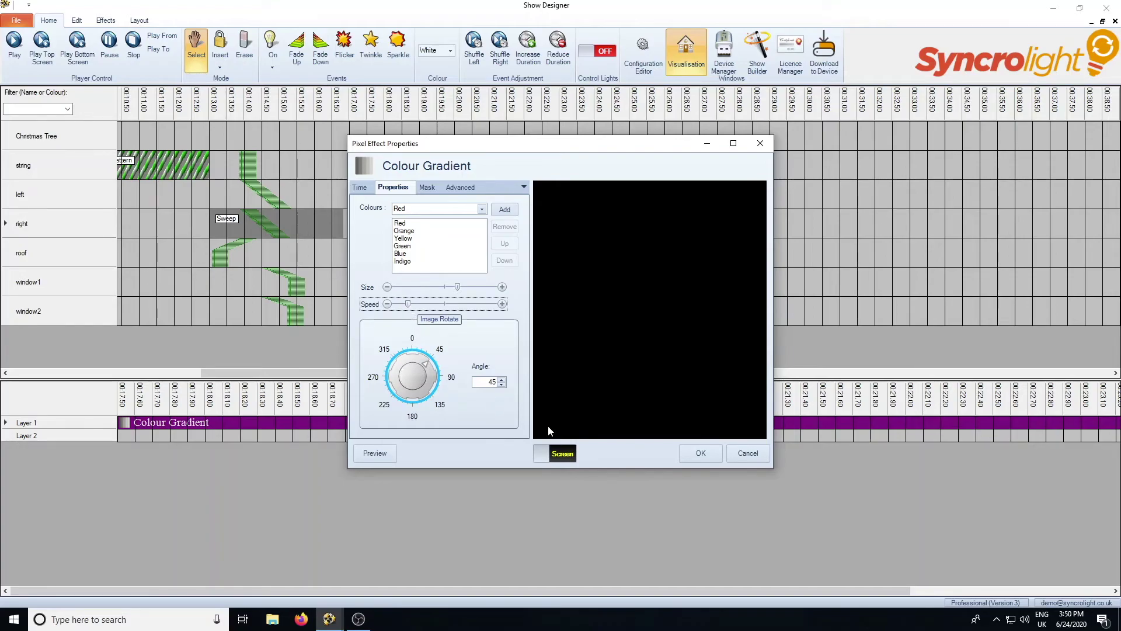
{"action": "left_click", "coordinate": [380, 453]}
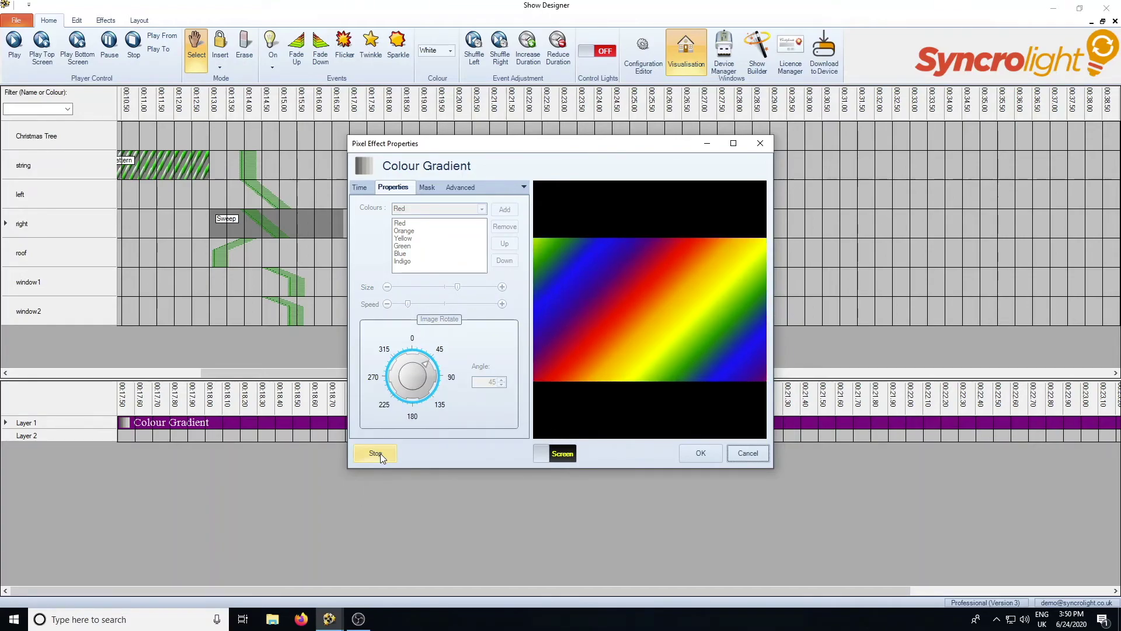
{"action": "left_click", "coordinate": [380, 453]}
{"action": "left_click", "coordinate": [703, 453]}
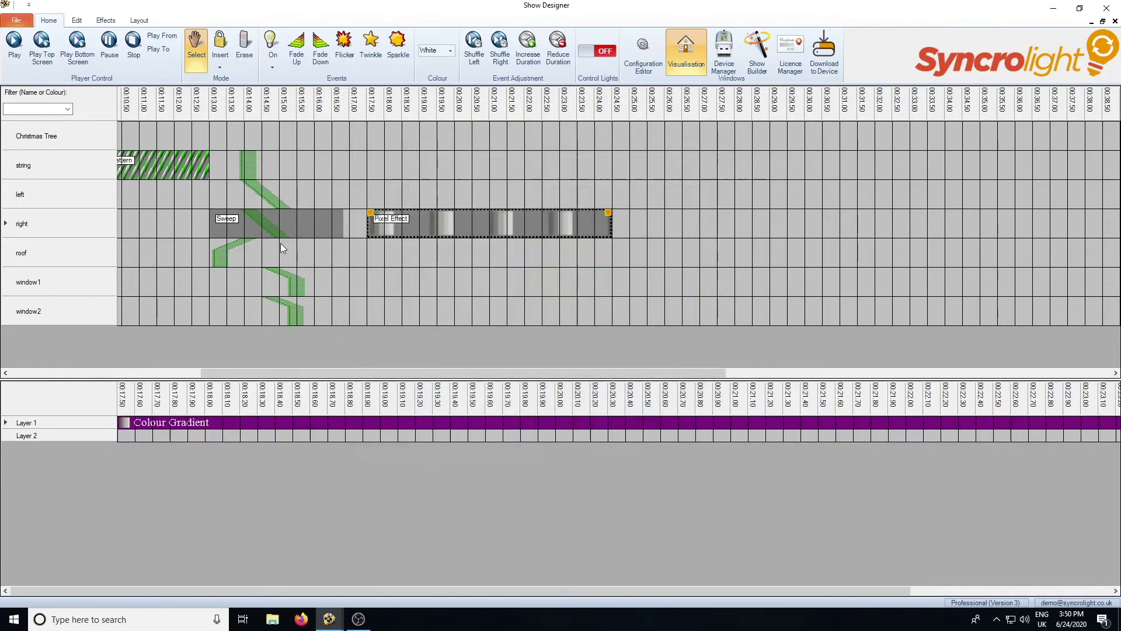
{"action": "left_click", "coordinate": [79, 41]}
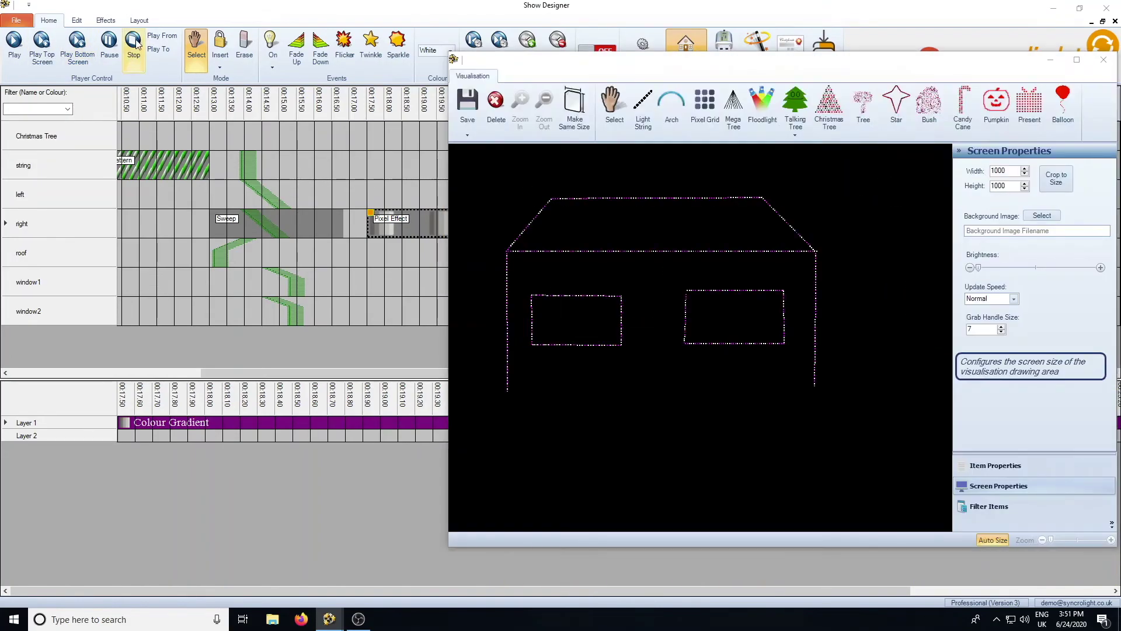
Exclude window1 and window2 from the Colour Gradient's additional pixel items, accept the effect, and play the section to check it
{"action": "left_click", "coordinate": [427, 229]}
{"action": "double_click", "coordinate": [426, 226]}
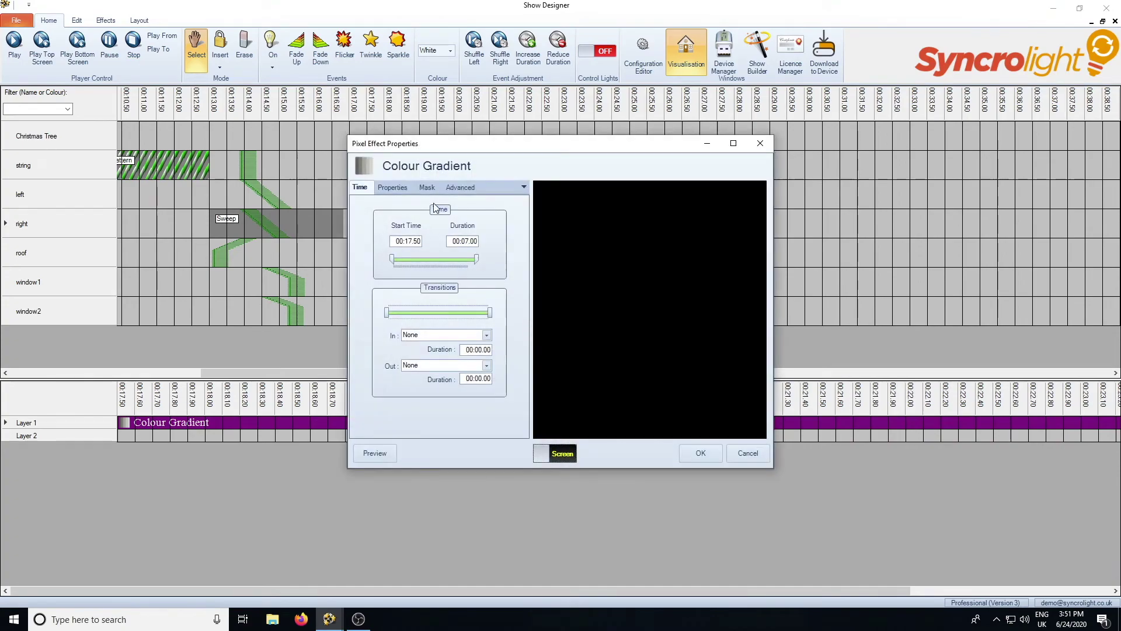
{"action": "left_click", "coordinate": [461, 186]}
{"action": "double_click", "coordinate": [400, 307]}
{"action": "left_click", "coordinate": [402, 298]}
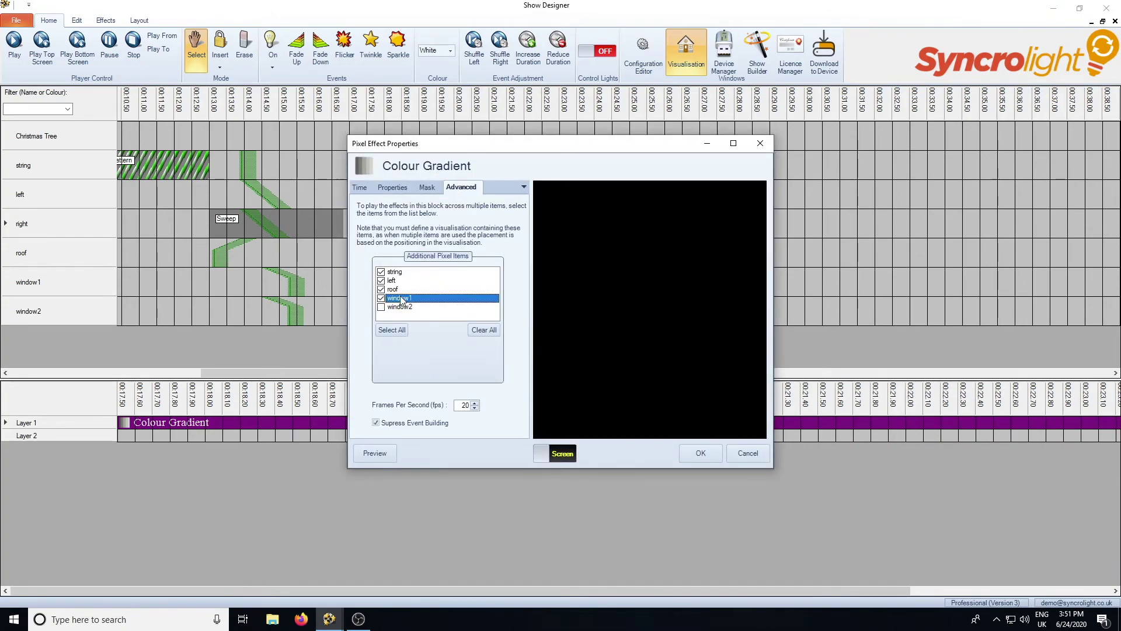
{"action": "left_click", "coordinate": [699, 452]}
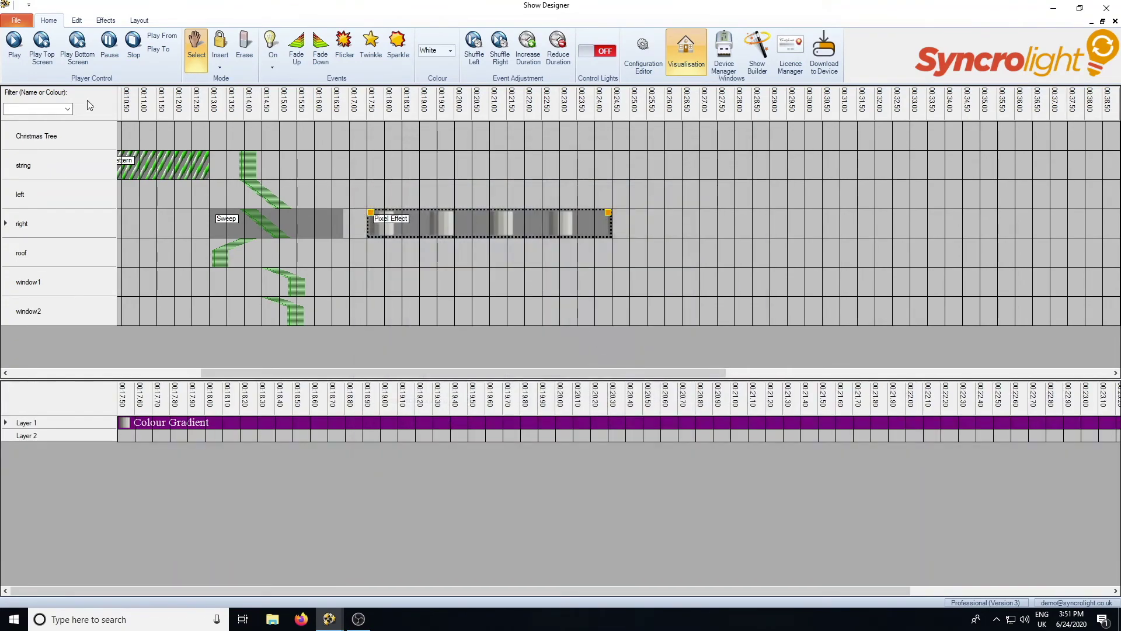
{"action": "left_click", "coordinate": [77, 47]}
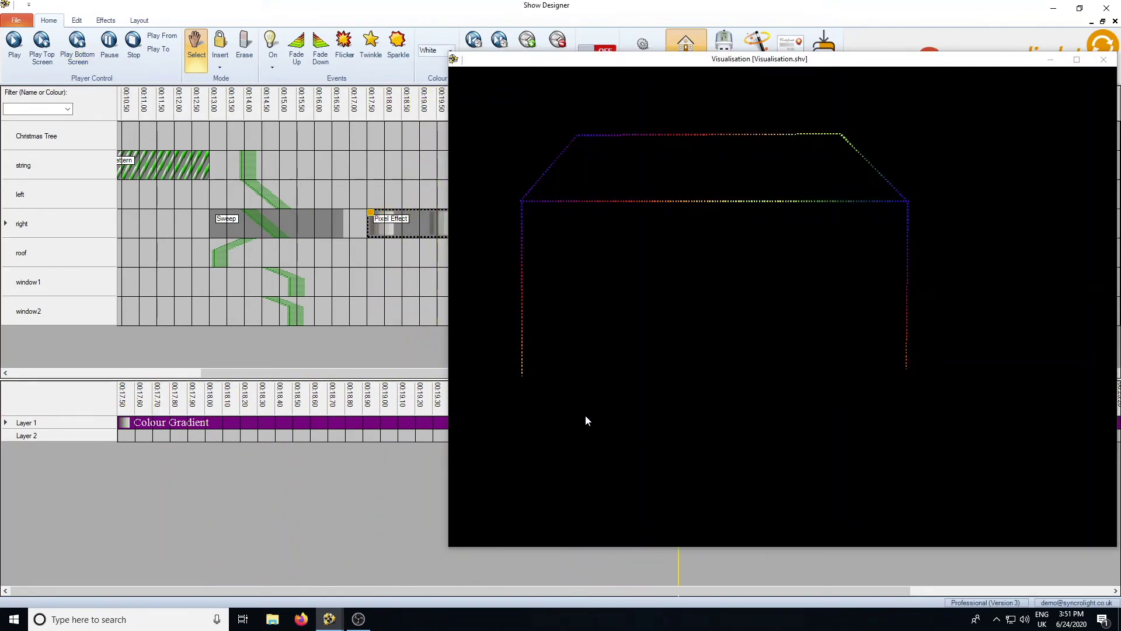
{"action": "left_click", "coordinate": [132, 40]}
{"action": "left_click", "coordinate": [393, 281]}
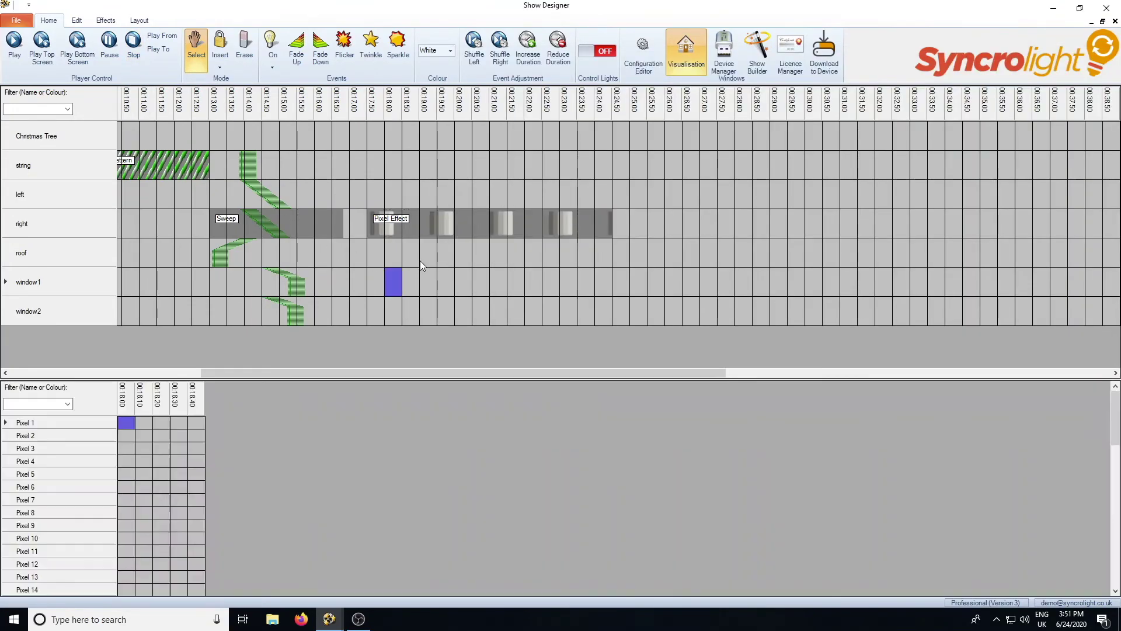
{"action": "left_click", "coordinate": [436, 226]}
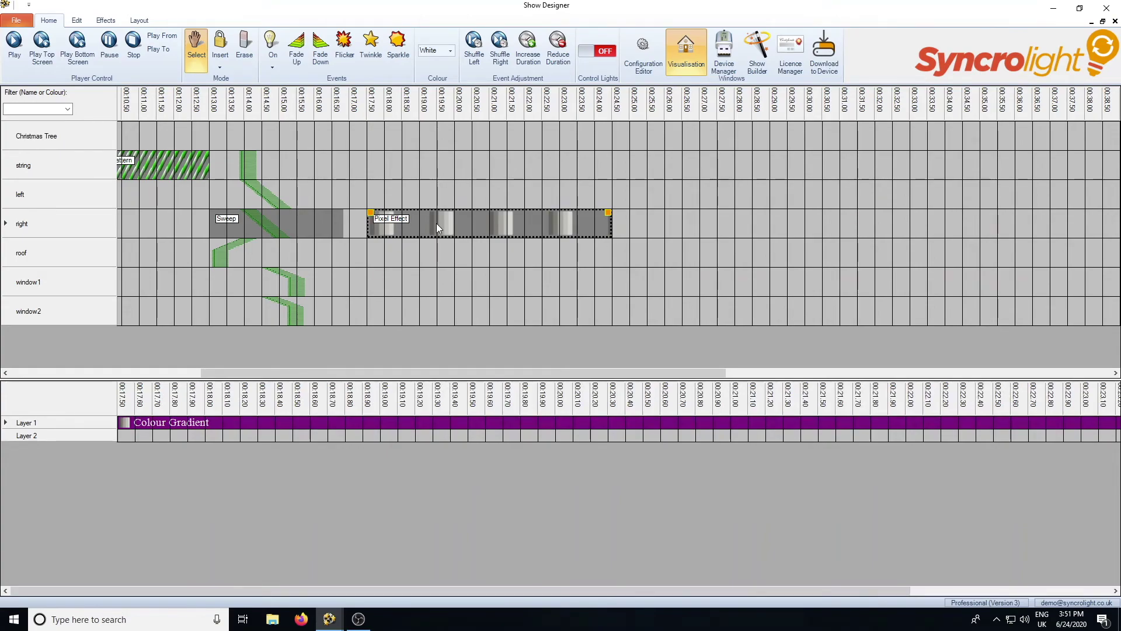
{"action": "double_click", "coordinate": [440, 227]}
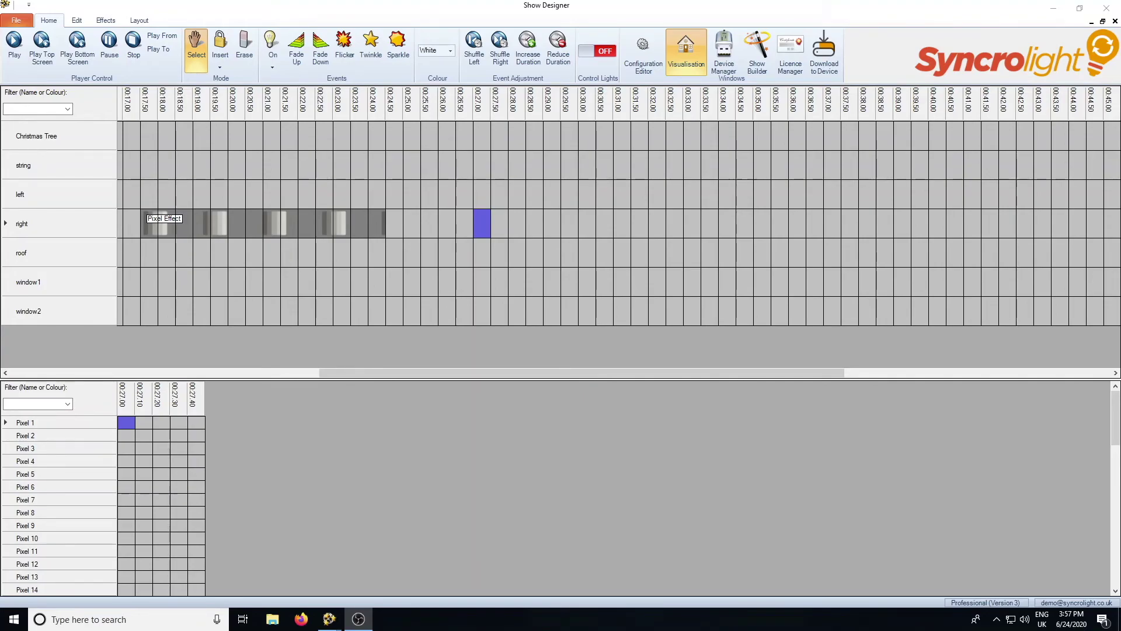
Create a PinWheel pixel effect on the right string from 00:26.00 for 4.5 seconds, including all additional pixel items
{"action": "left_click_drag", "start_coordinate": [439, 226], "coordinate": [585, 226]}
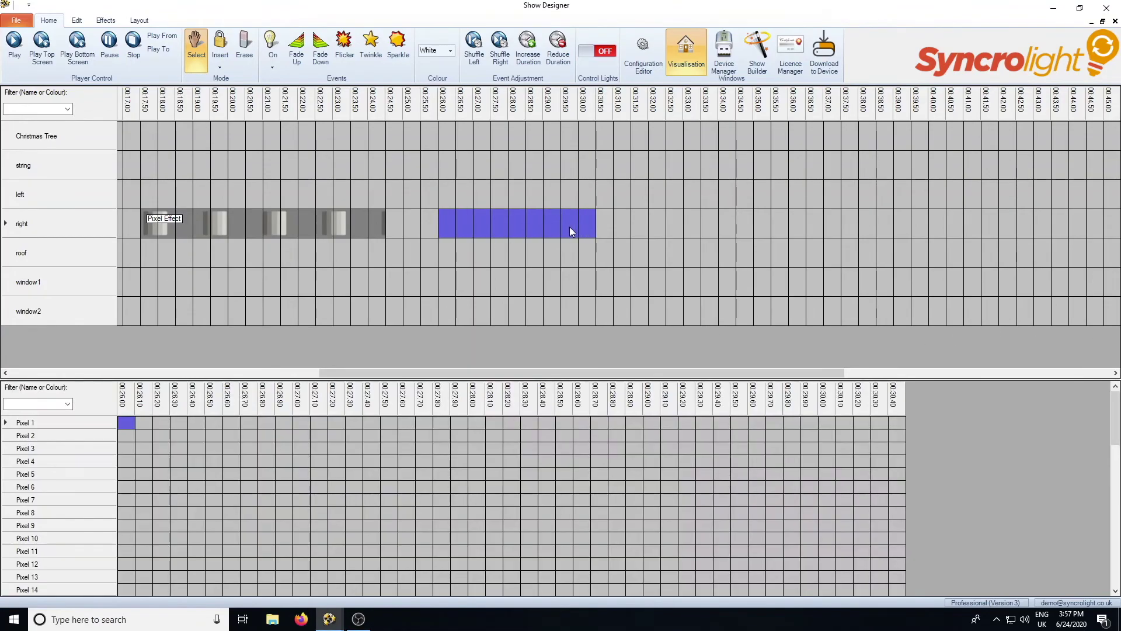
{"action": "right_click", "coordinate": [570, 227]}
{"action": "mouse_move", "coordinate": [632, 404]}
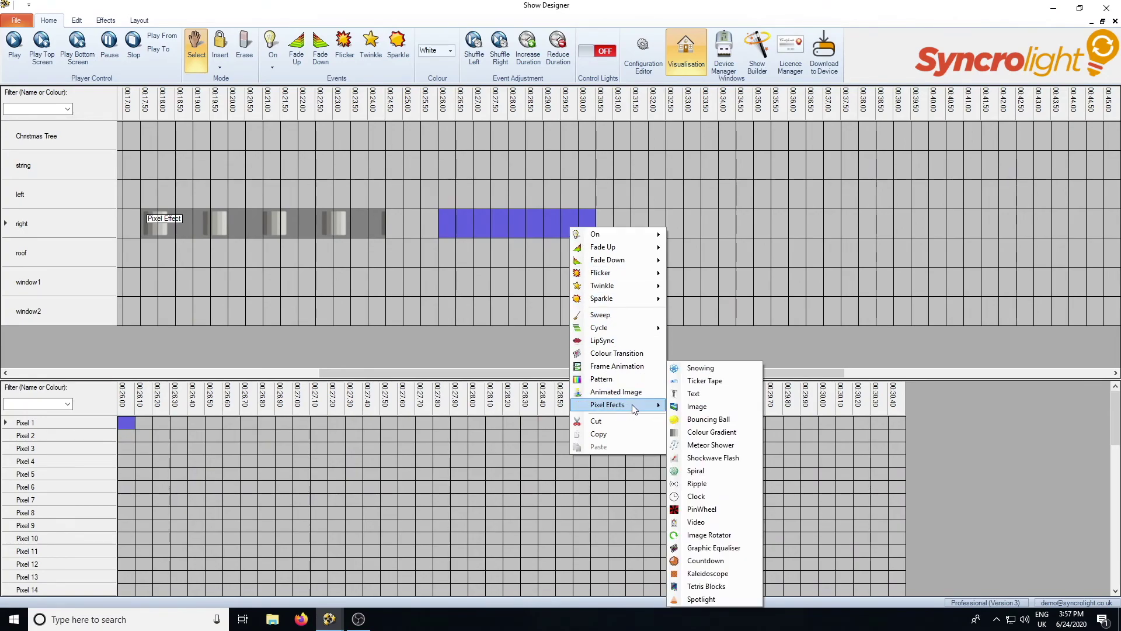
{"action": "left_click", "coordinate": [727, 513]}
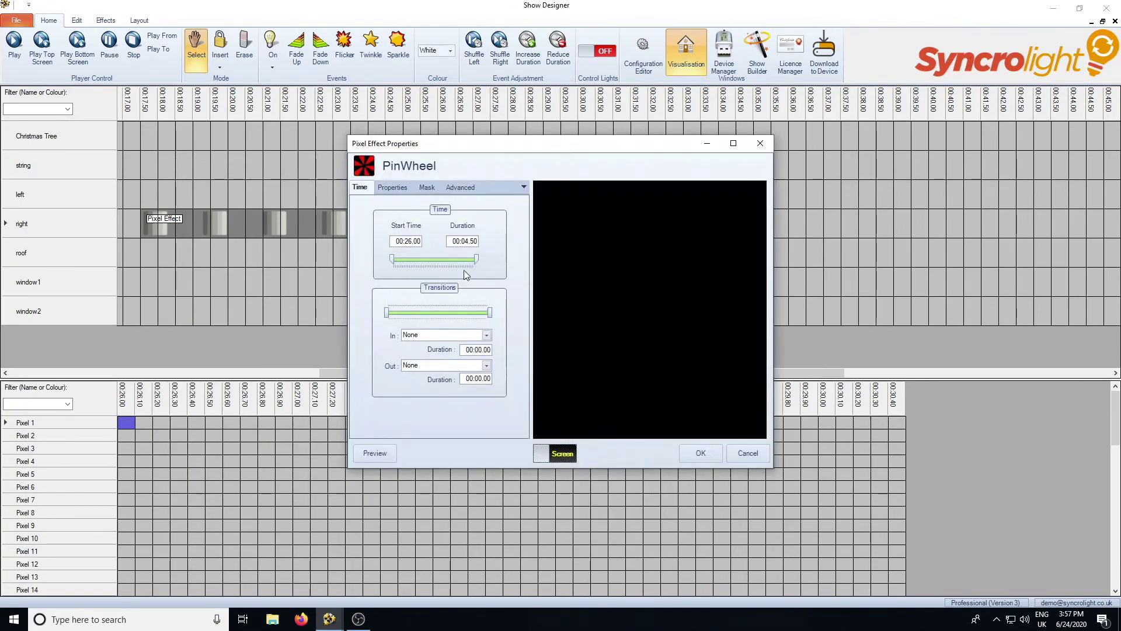
{"action": "left_click", "coordinate": [467, 187]}
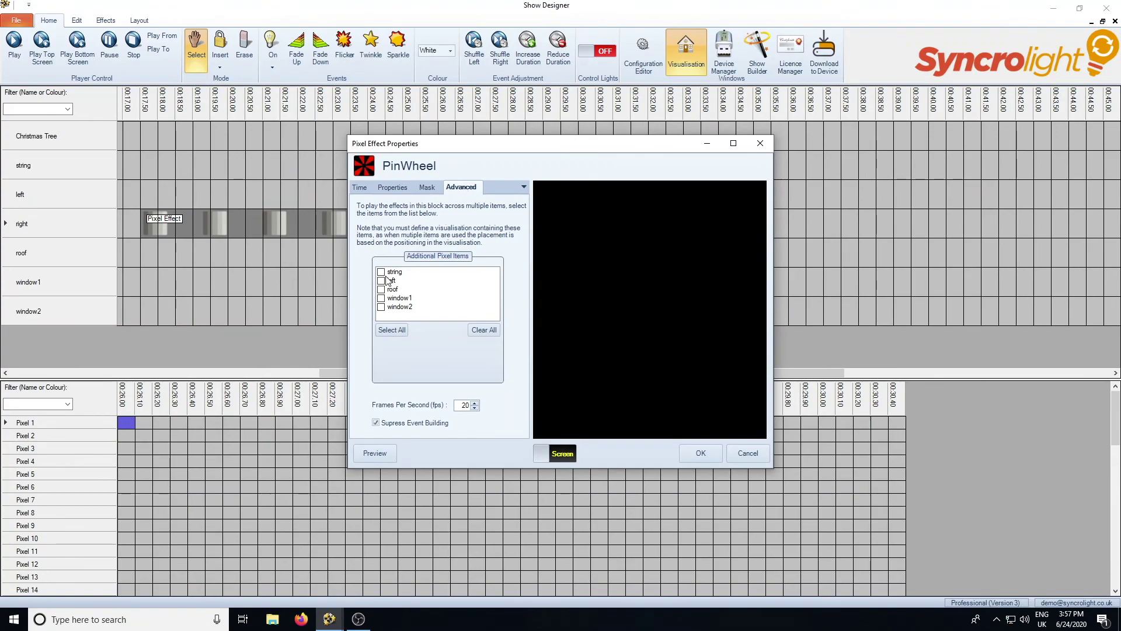
{"action": "left_click", "coordinate": [387, 330]}
Review the PinWheel's time settings and preview the effect with its default colours
{"action": "left_click", "coordinate": [360, 188]}
{"action": "left_click", "coordinate": [392, 188]}
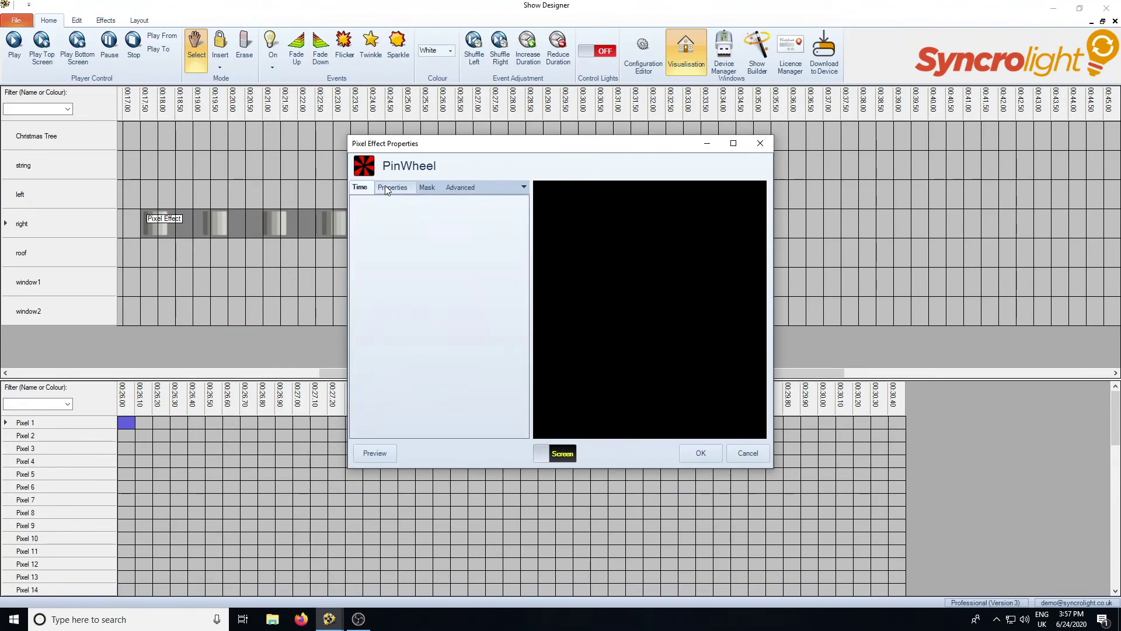
{"action": "left_click", "coordinate": [360, 188]}
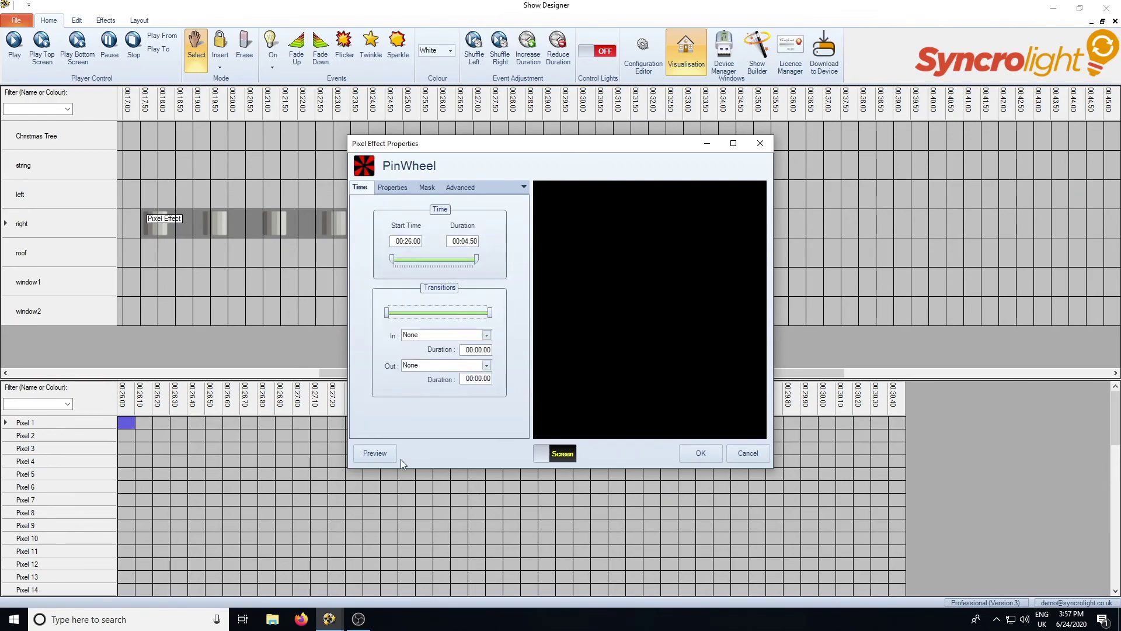
{"action": "left_click", "coordinate": [368, 453]}
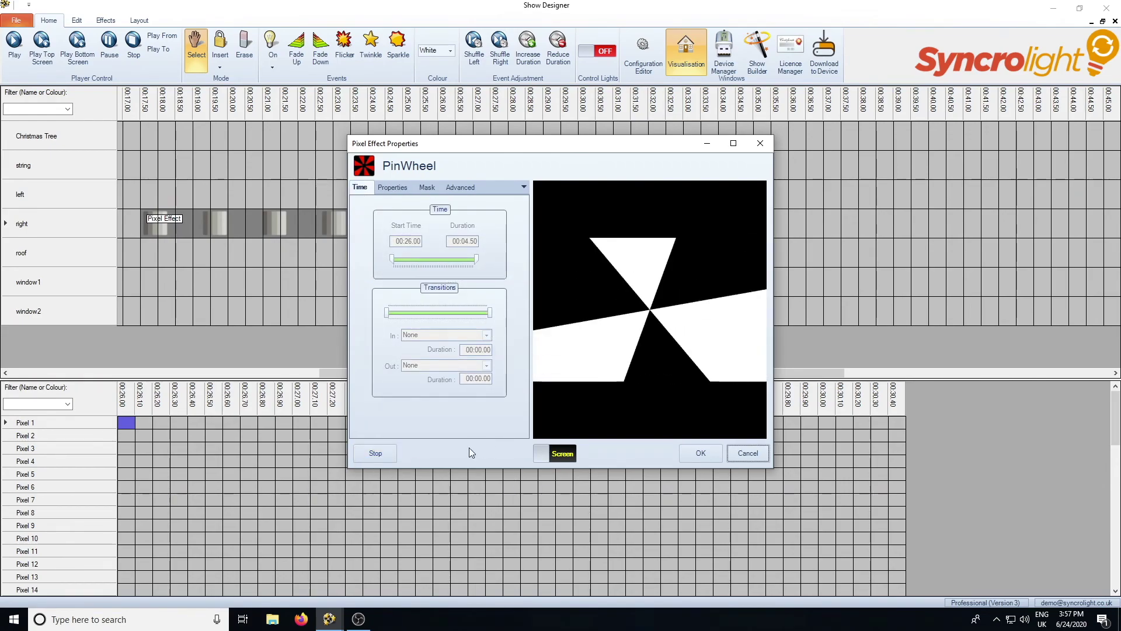
{"action": "left_click", "coordinate": [375, 454]}
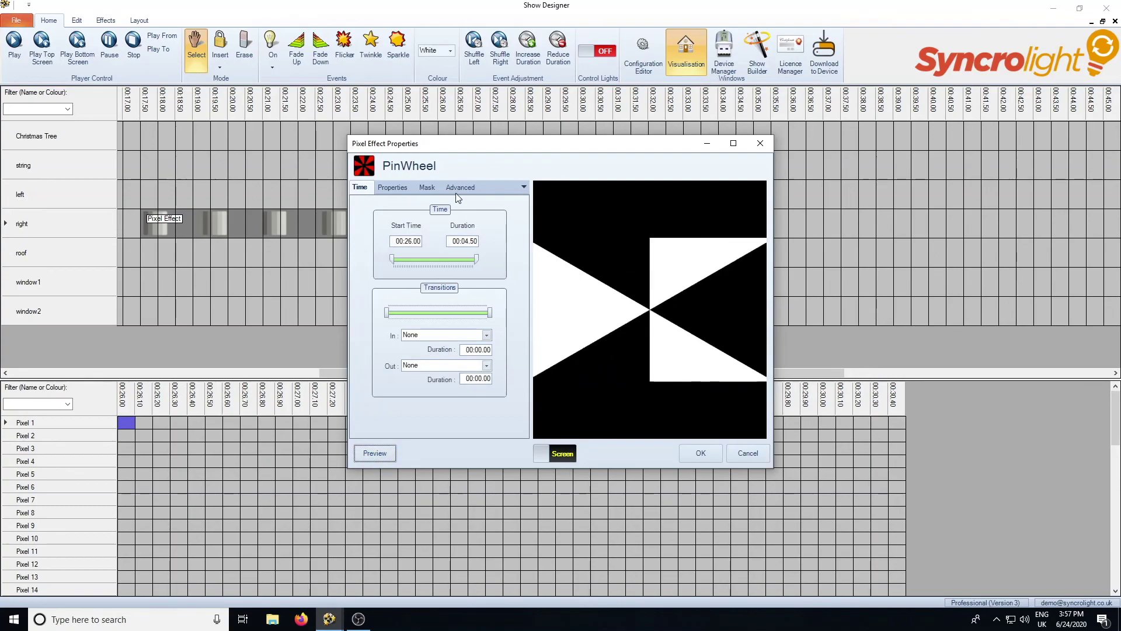
Set the PinWheel's colour to red and its back colour to yellow
{"action": "left_click", "coordinate": [392, 188]}
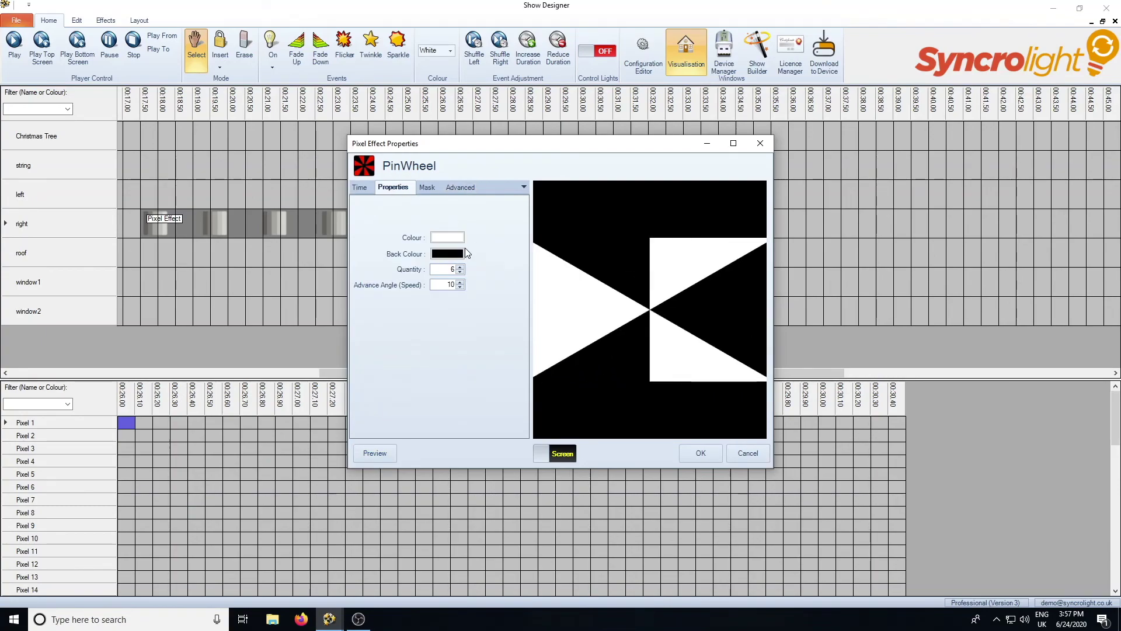
{"action": "left_click", "coordinate": [443, 237]}
{"action": "left_click", "coordinate": [507, 187]}
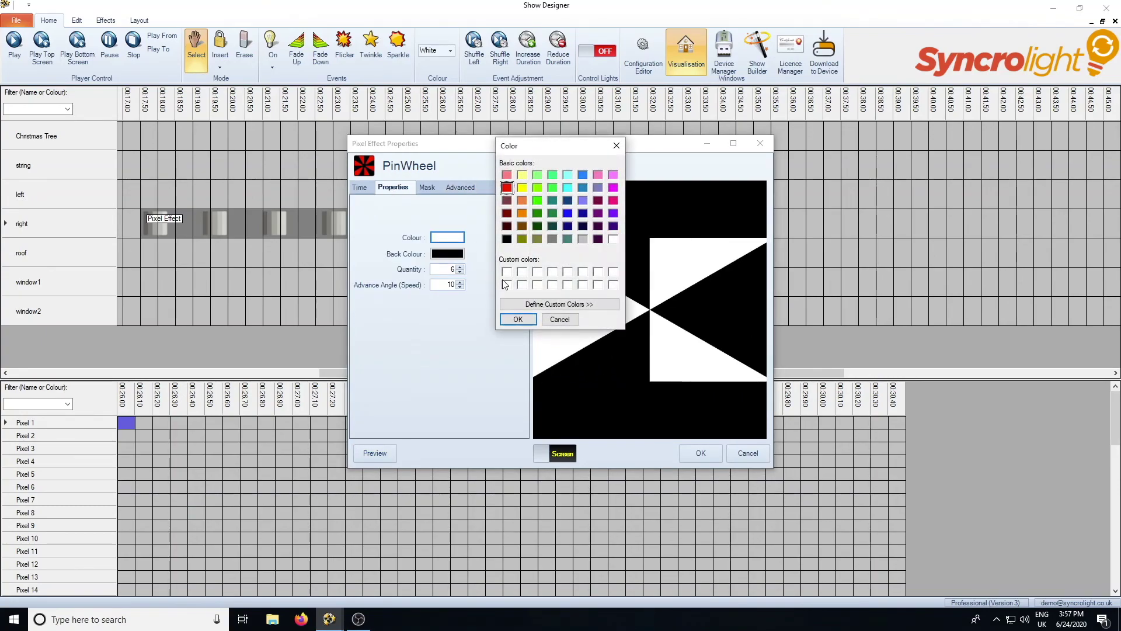
{"action": "left_click", "coordinate": [518, 318]}
{"action": "left_click", "coordinate": [464, 255]}
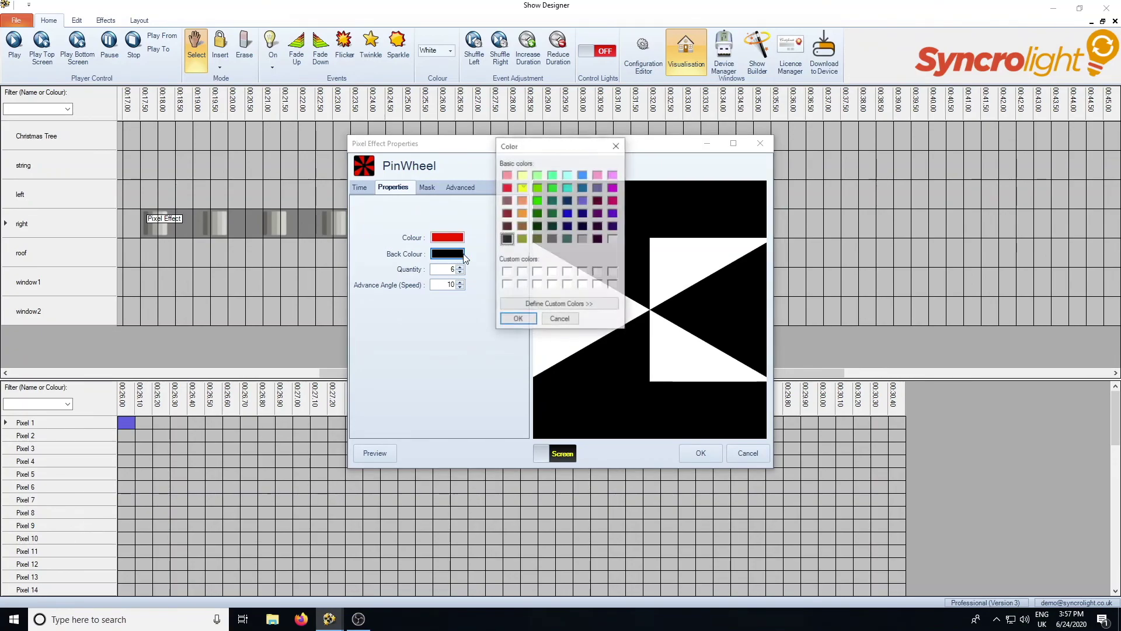
{"action": "left_click", "coordinate": [522, 188]}
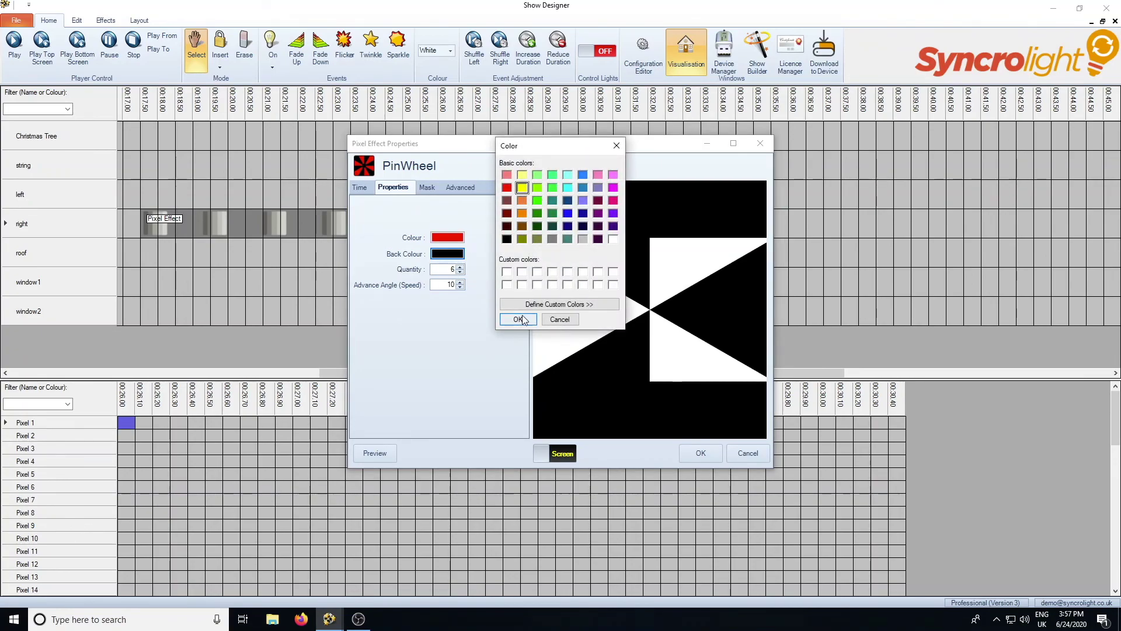
{"action": "left_click", "coordinate": [518, 318]}
Preview the recoloured PinWheel, accept the effect, and play its section on the house visualisation
{"action": "left_click", "coordinate": [378, 454]}
{"action": "left_click", "coordinate": [378, 454]}
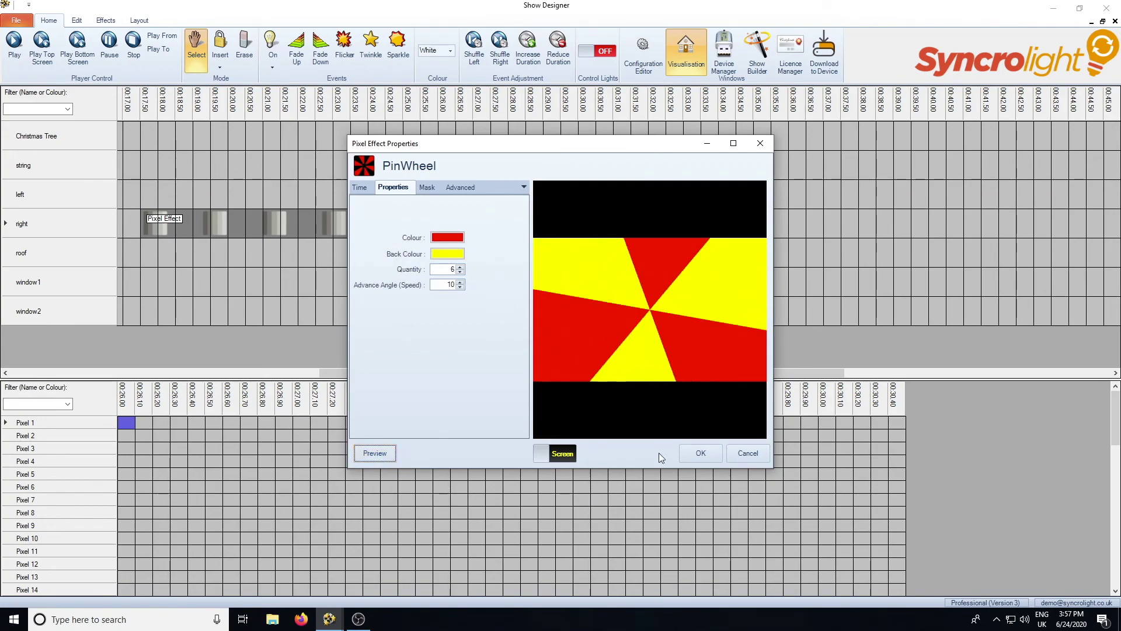
{"action": "left_click", "coordinate": [698, 453]}
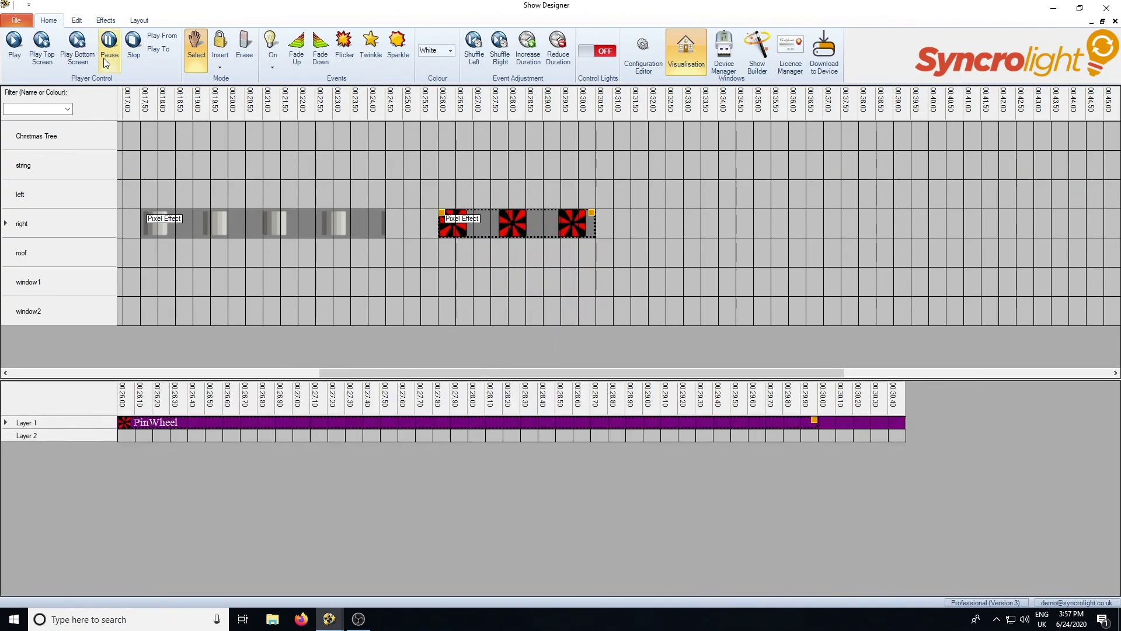
{"action": "left_click", "coordinate": [79, 42]}
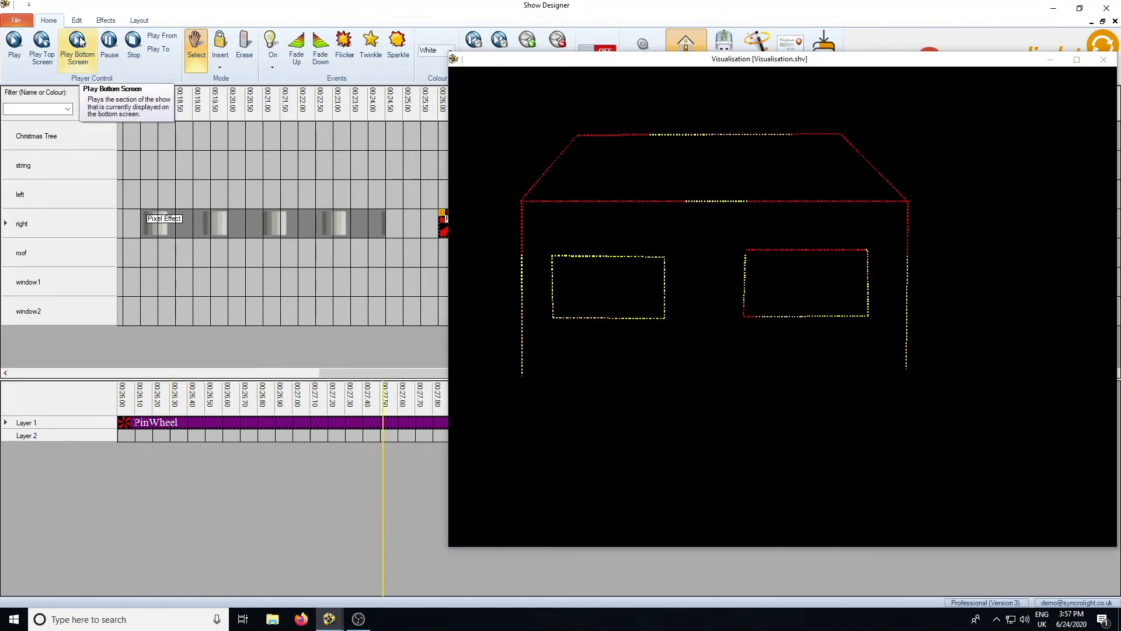